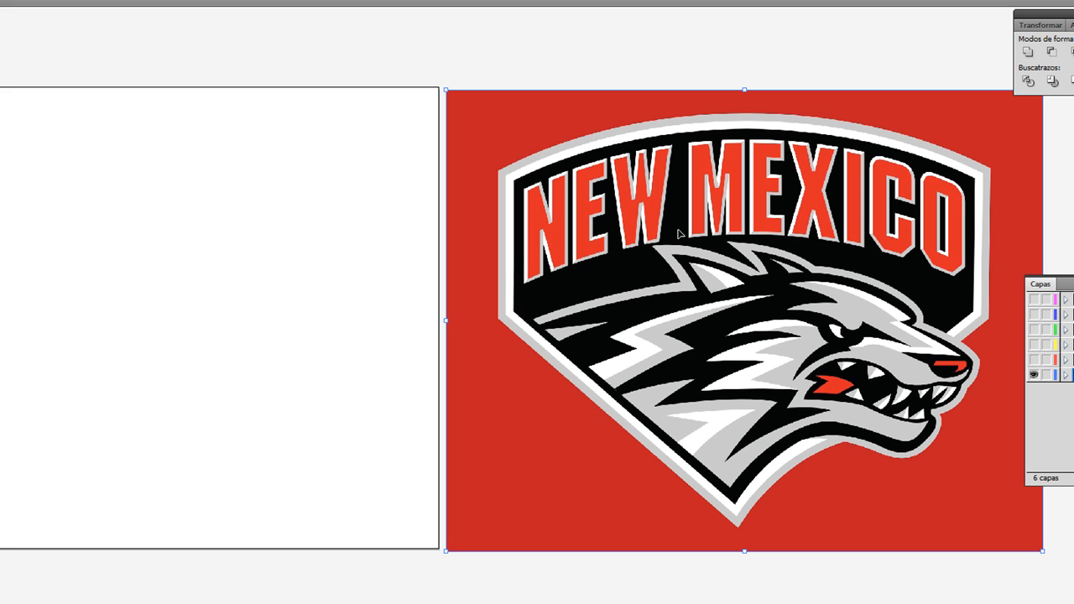
# Step: Close the floating panel group holding Navegador and Información
pyautogui.press('Up')
pyautogui.press('Up')
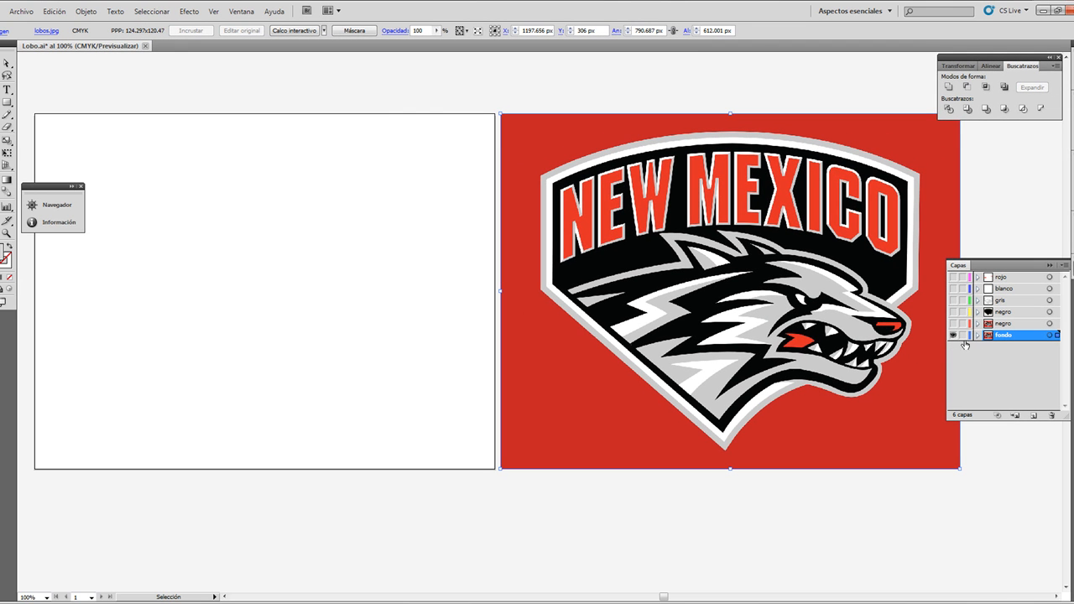
pyautogui.click(80, 186)
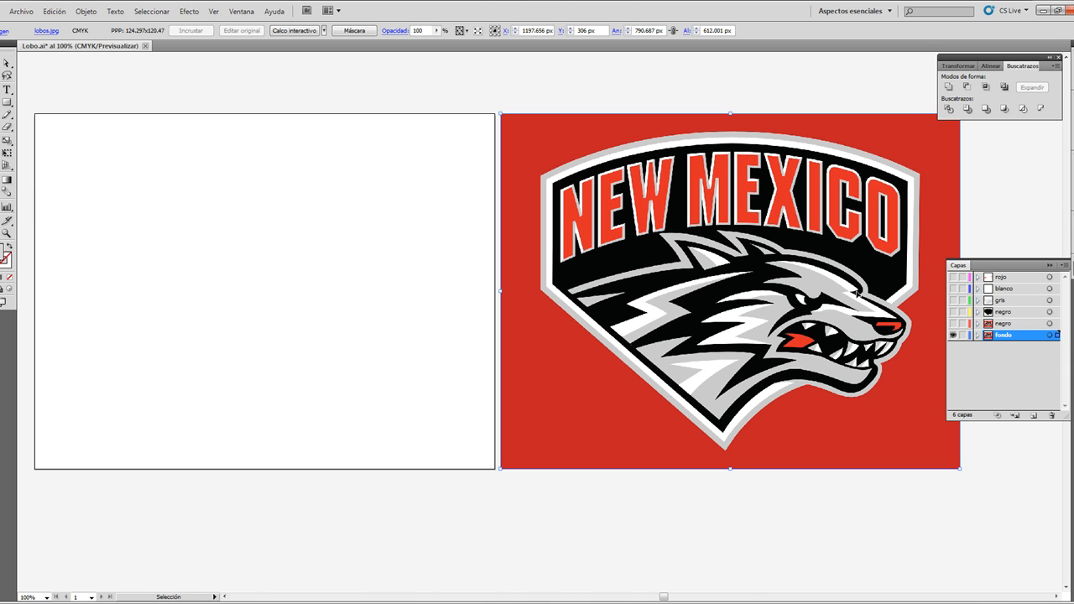
# Step: Examine the negro, gris, blanco and rojo layers and the contents of the upper negro layer
pyautogui.click(1001, 314)
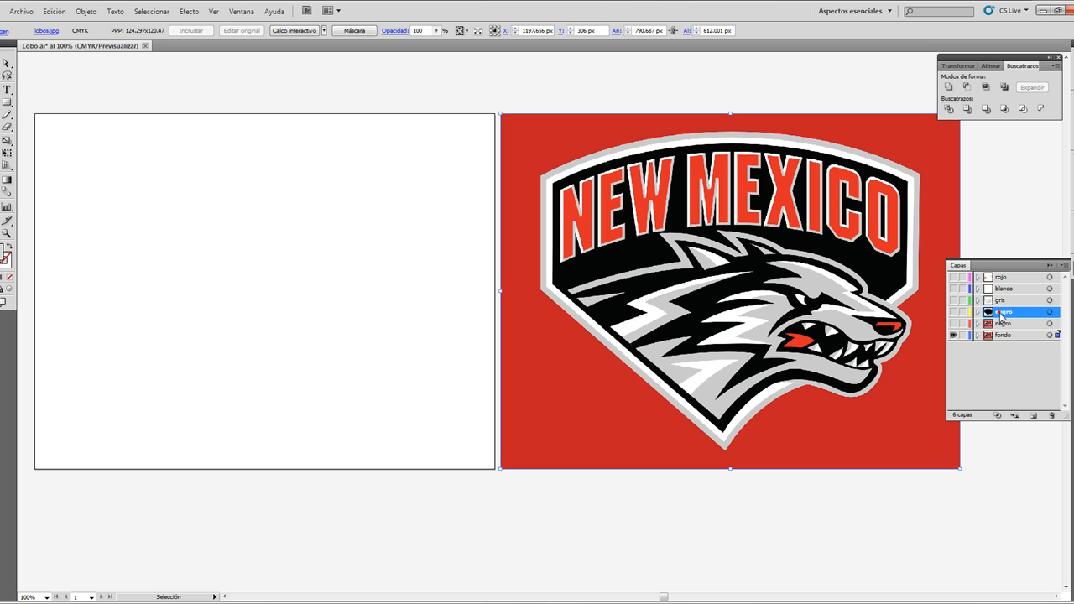
pyautogui.click(1004, 288)
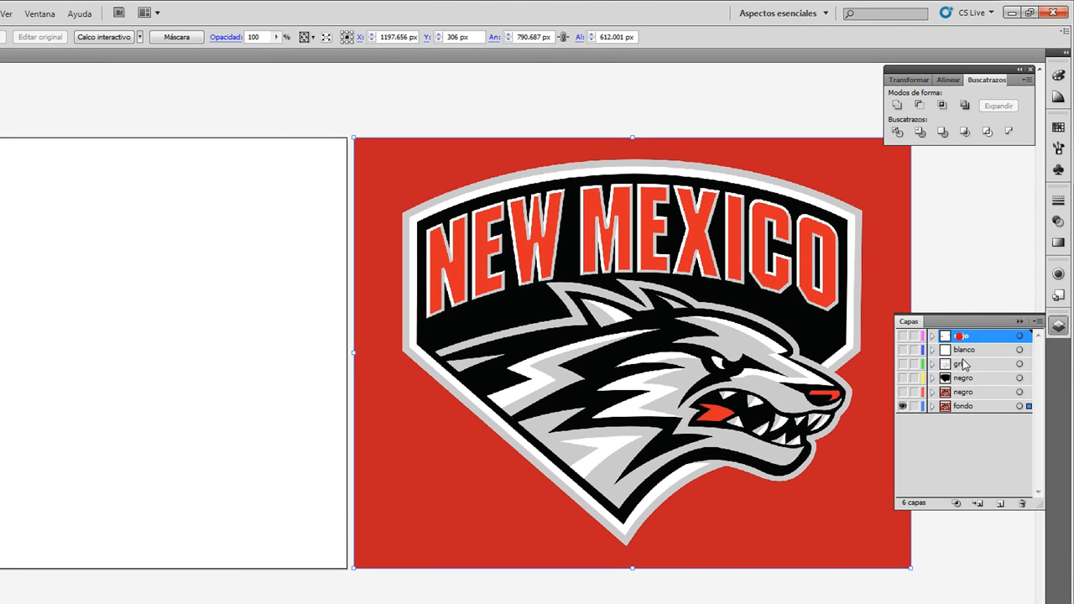
pyautogui.click(959, 376)
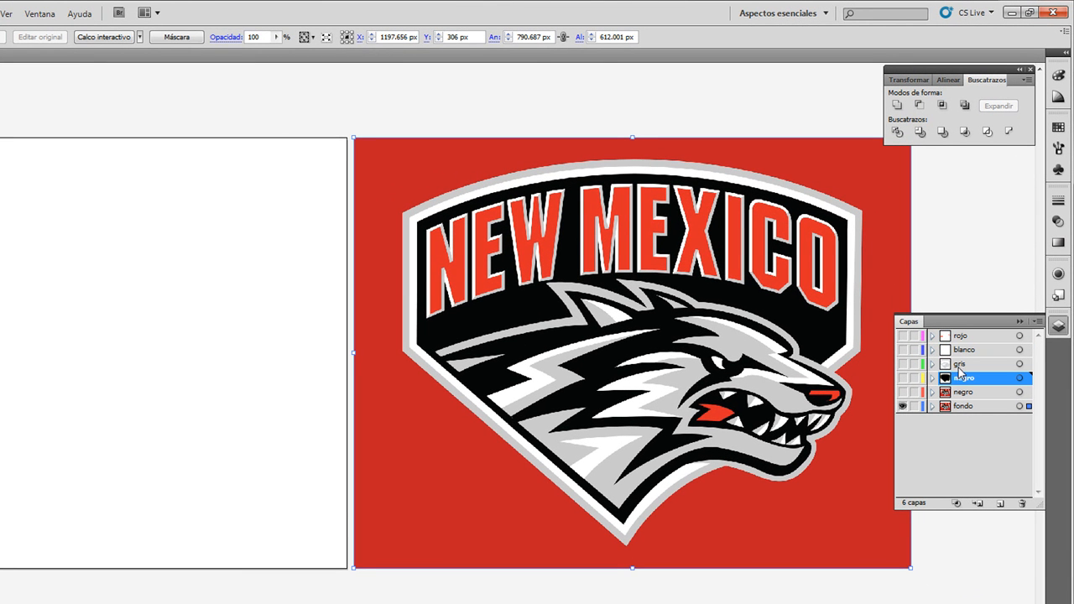
pyautogui.click(958, 366)
pyautogui.click(964, 351)
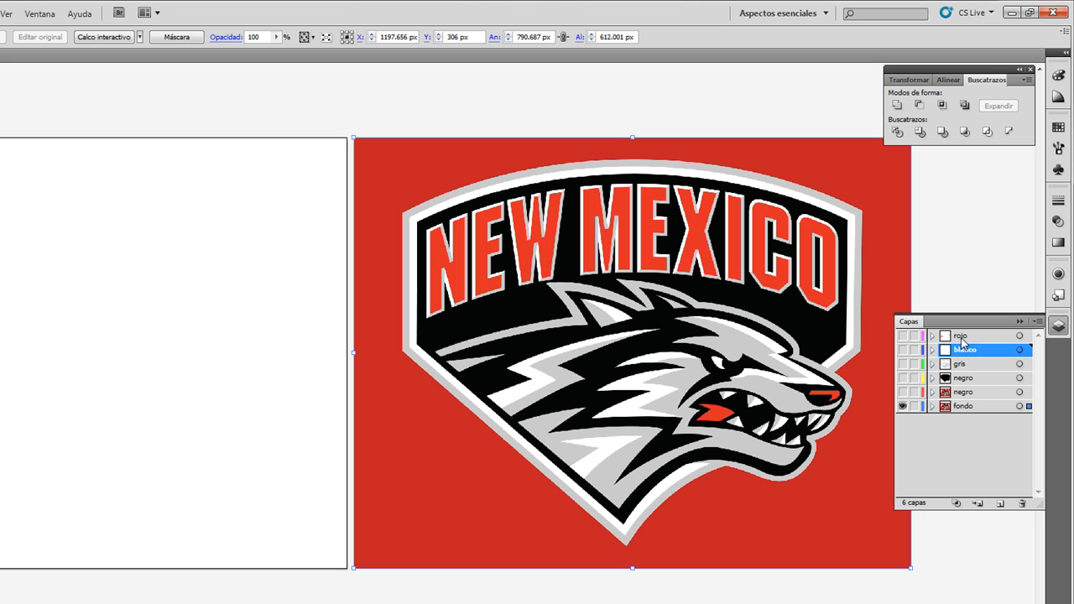
pyautogui.click(961, 336)
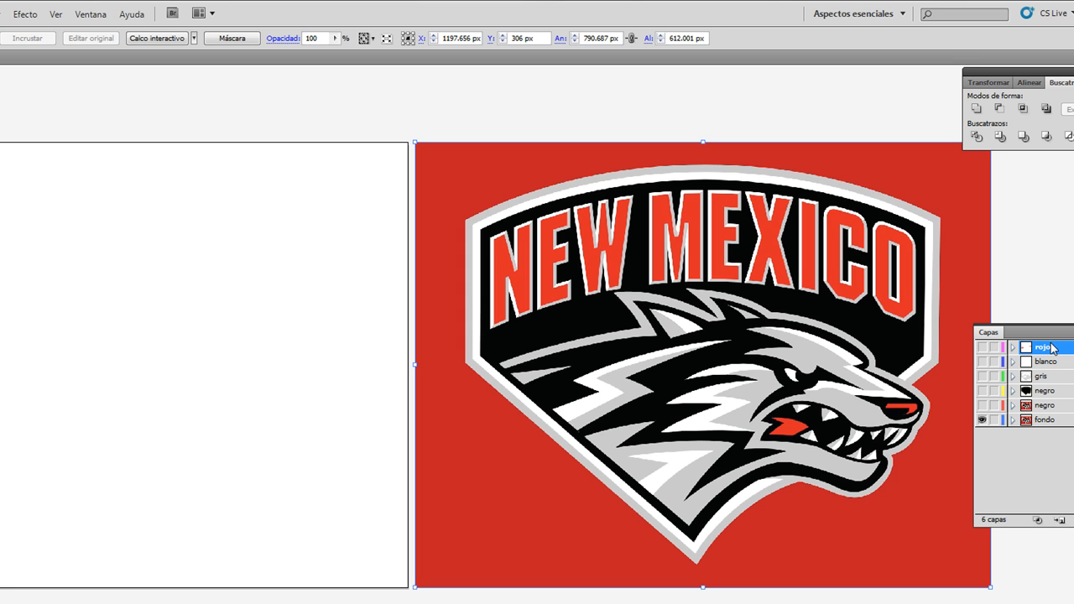
pyautogui.click(1013, 391)
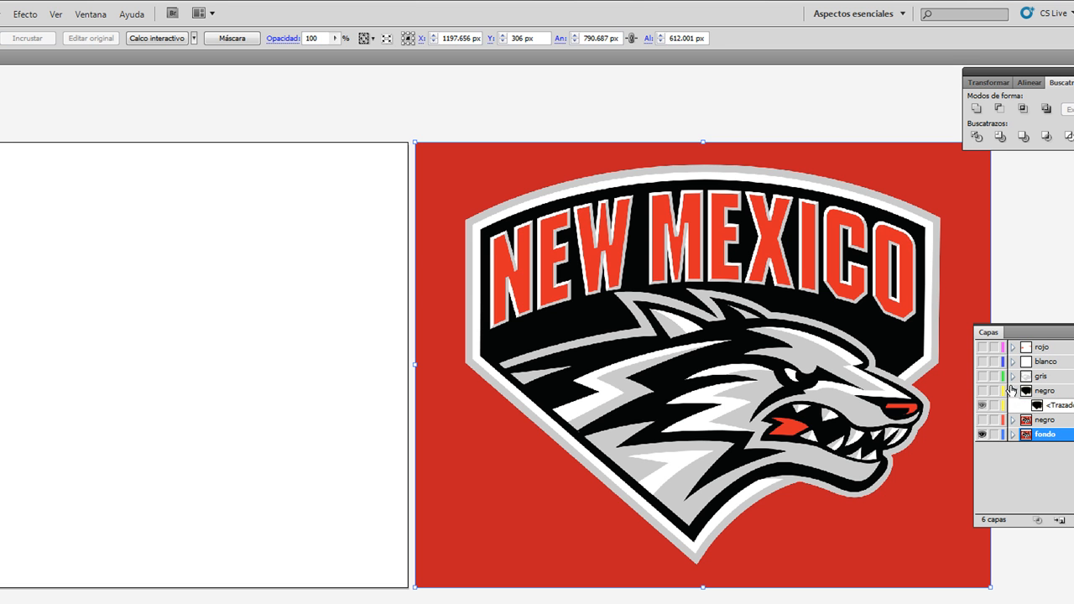
pyautogui.click(1013, 392)
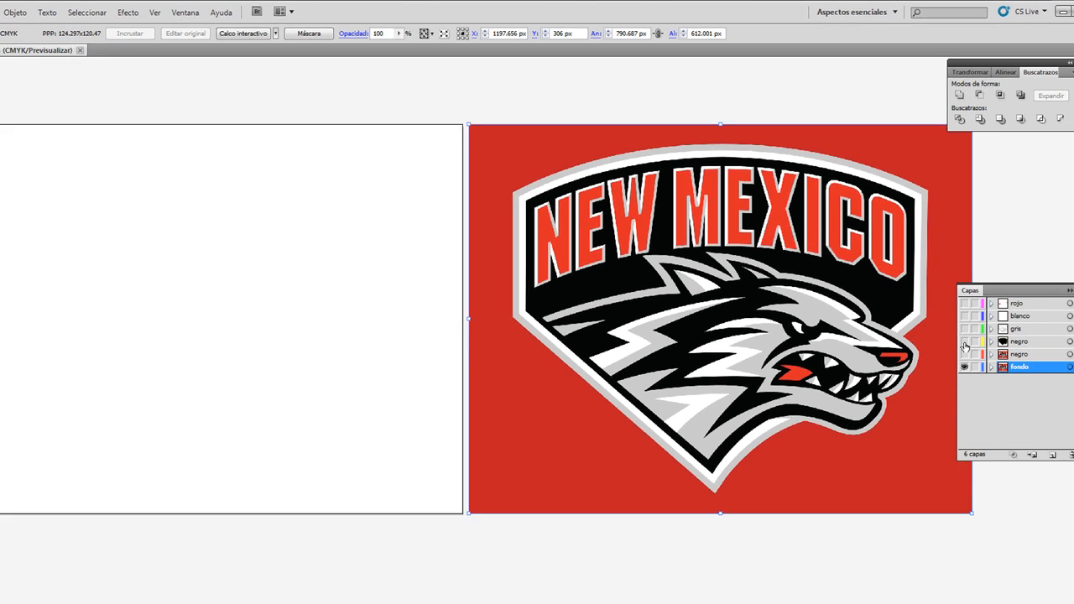
# Step: Show the upper negro, gris, blanco and rojo layers one by one, checking the black silhouette on the artboard
pyautogui.click(982, 391)
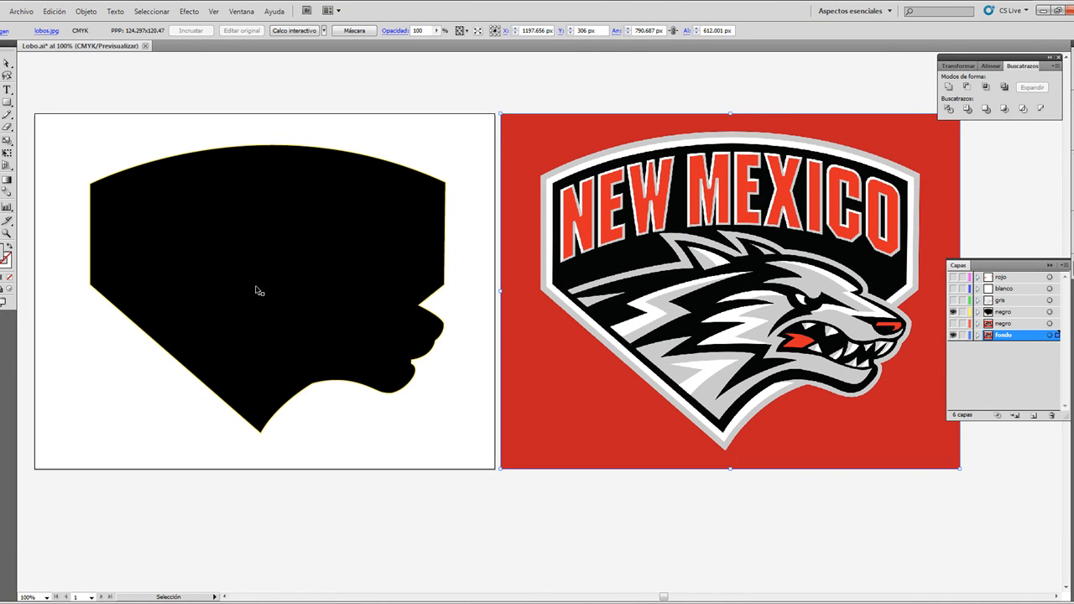
pyautogui.click(139, 218)
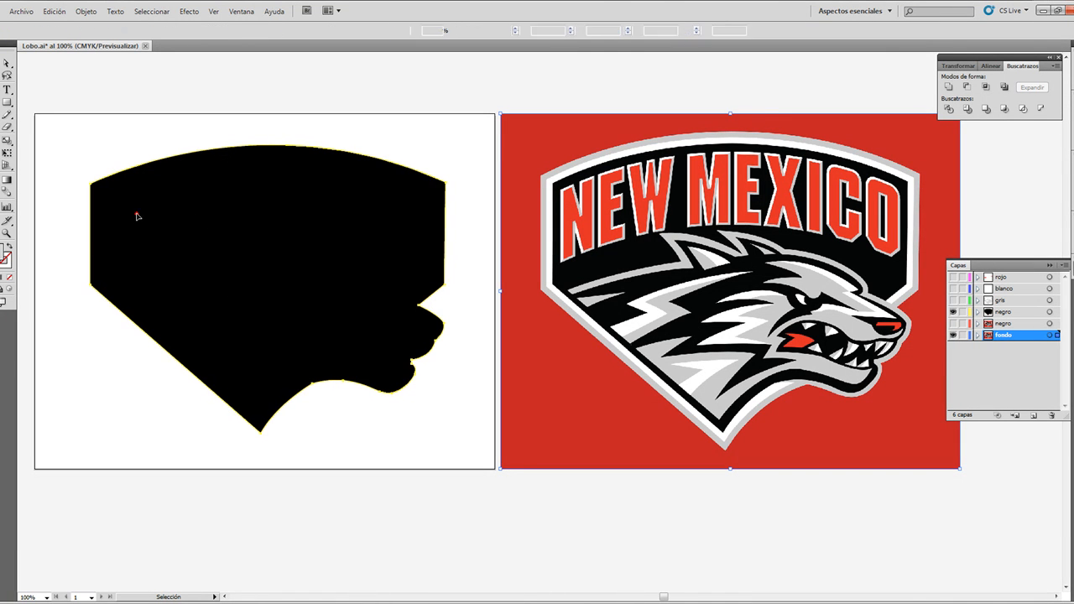
pyautogui.click(414, 128)
pyautogui.click(952, 311)
pyautogui.click(952, 300)
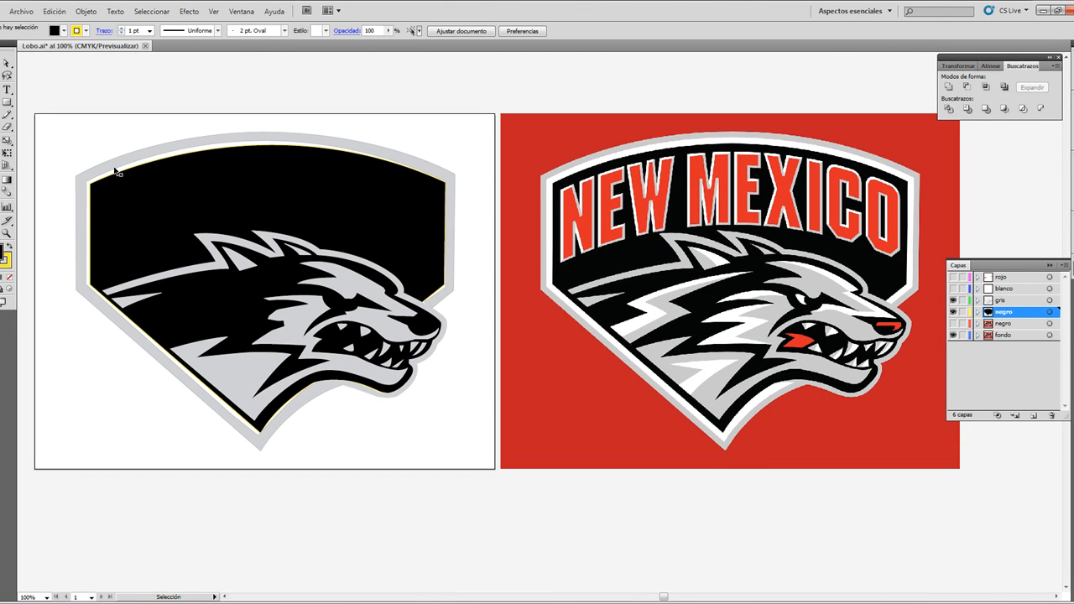
pyautogui.click(953, 289)
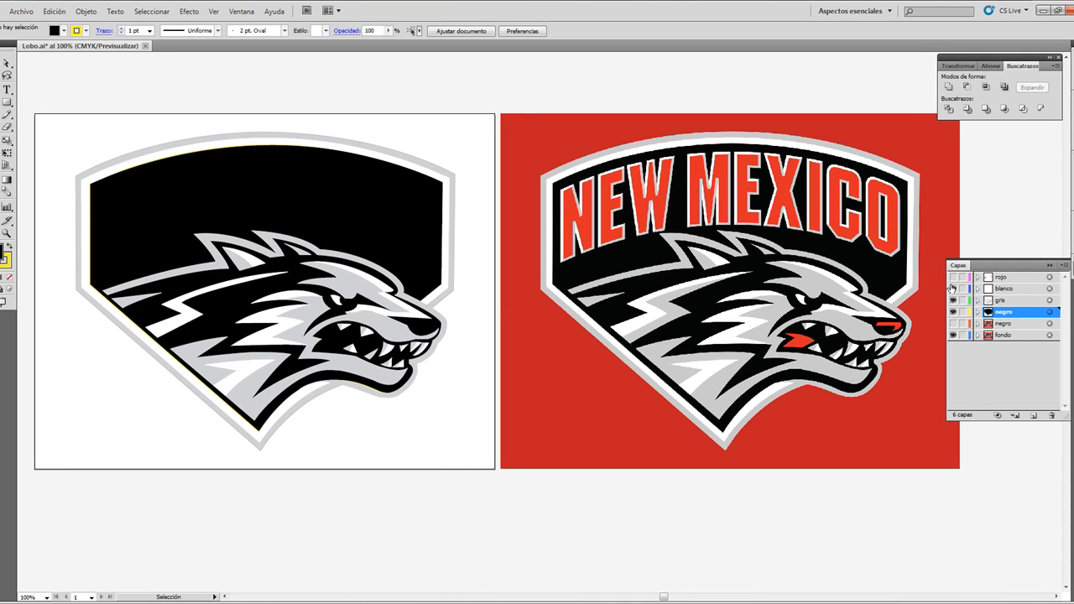
pyautogui.click(953, 277)
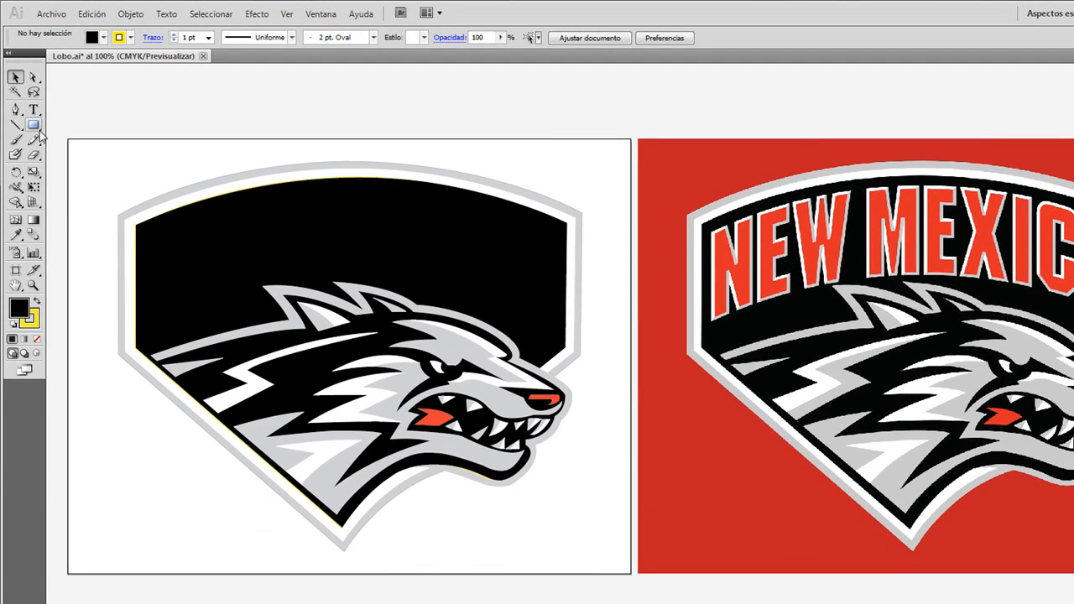
# Step: Draw a rectangle about 790 by 610 px over the artboard and fill it with the reference image's red background colour
pyautogui.click(36, 126)
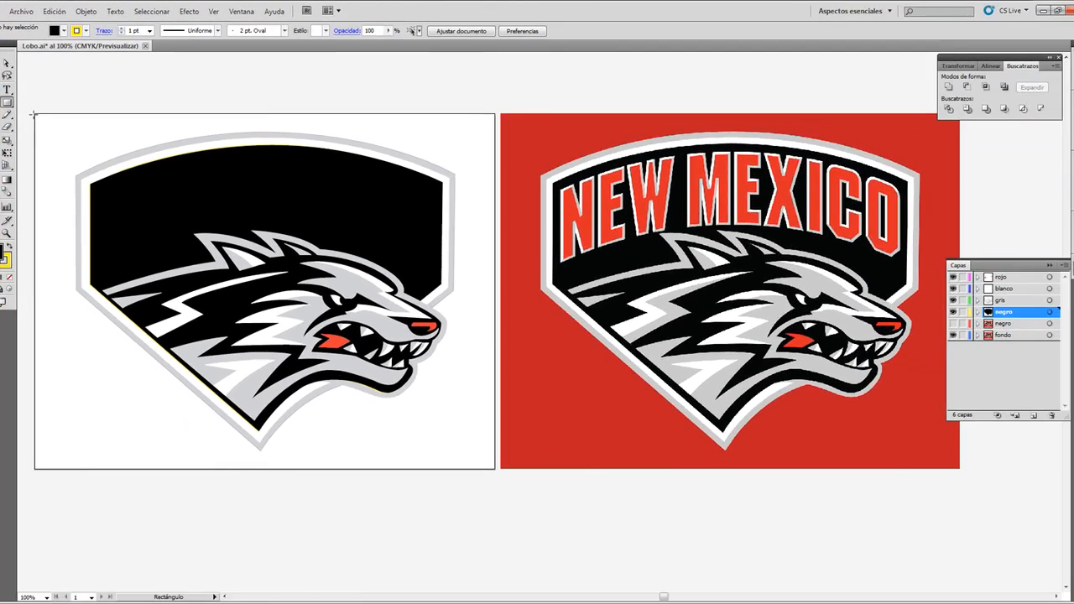
pyautogui.moveTo(35, 112); pyautogui.dragTo(495, 468)
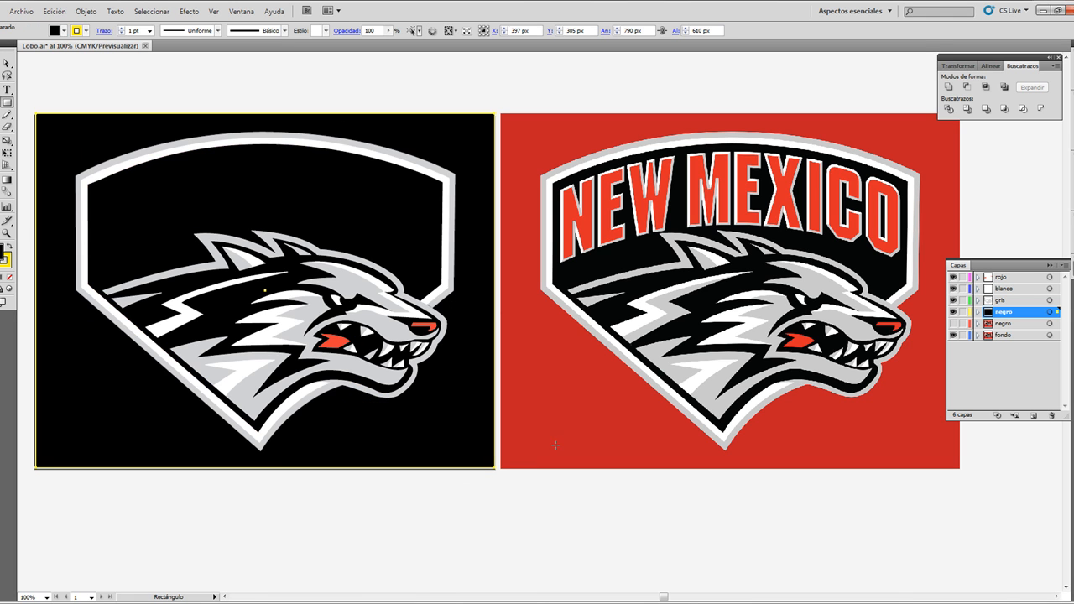
pyautogui.press('i')
pyautogui.click(602, 420)
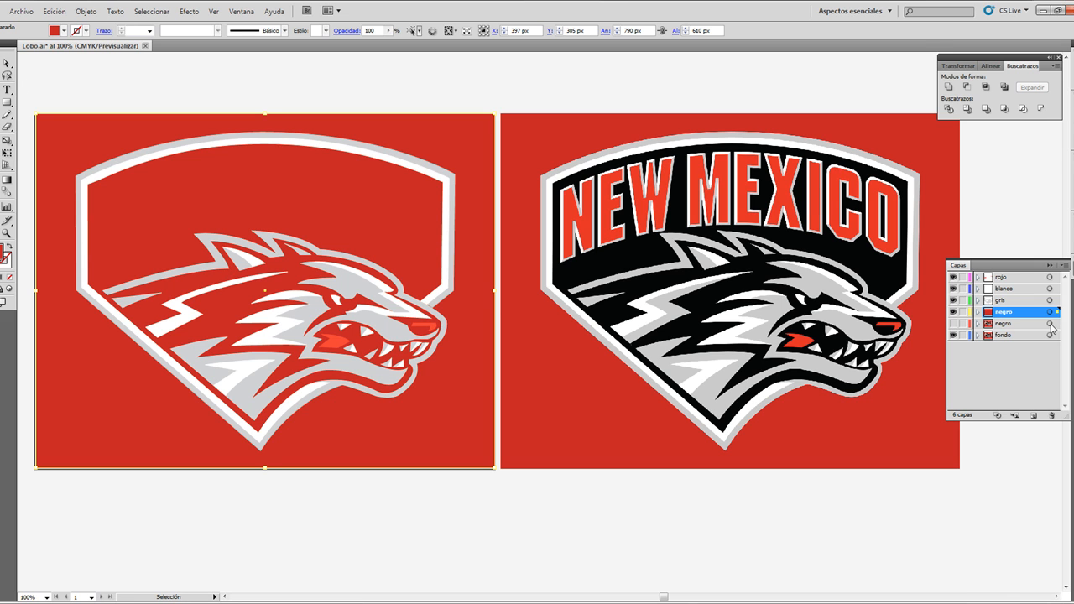
# Step: Expand the upper negro layer and place the red rectangle beneath the black silhouette
pyautogui.moveTo(1008, 313)
pyautogui.mouseDown()
pyautogui.moveTo(1010, 330)
pyautogui.moveTo(991, 314)
pyautogui.mouseUp()
pyautogui.click(978, 312)
pyautogui.click(1016, 323)
pyautogui.moveTo(1016, 349); pyautogui.dragTo(1018, 345)
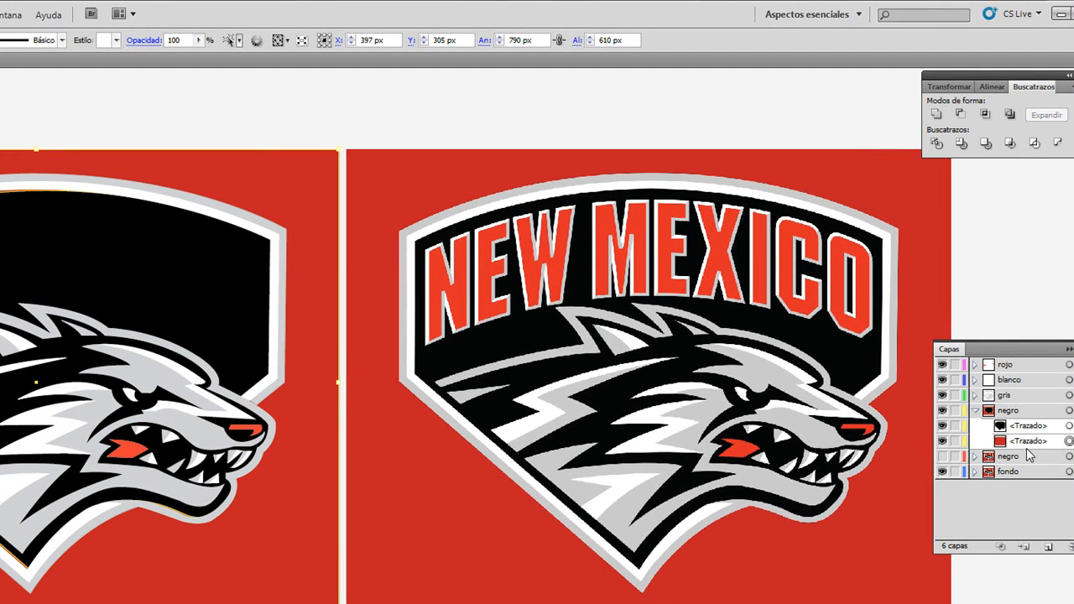
# Step: Delete the red background rectangle behind the traced logo and collapse the upper negro layer
pyautogui.click(398, 101)
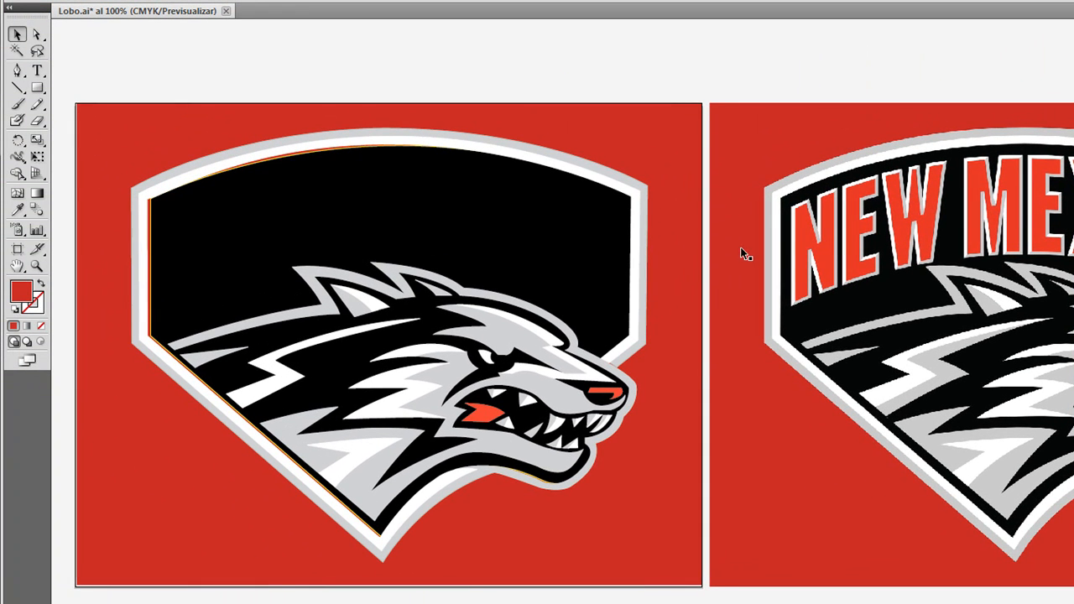
pyautogui.click(667, 149)
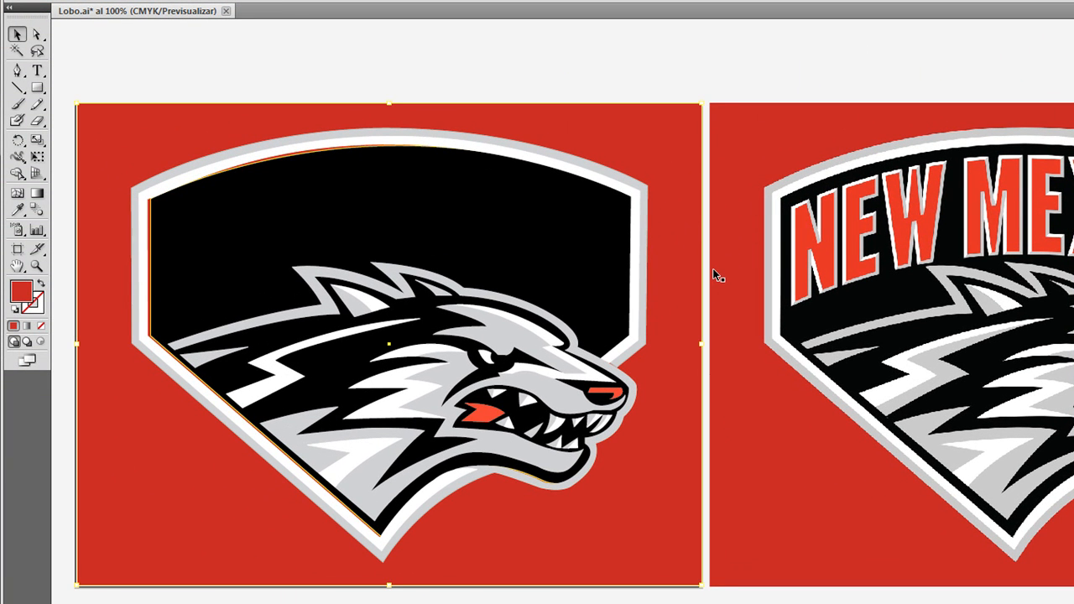
pyautogui.press('Delete')
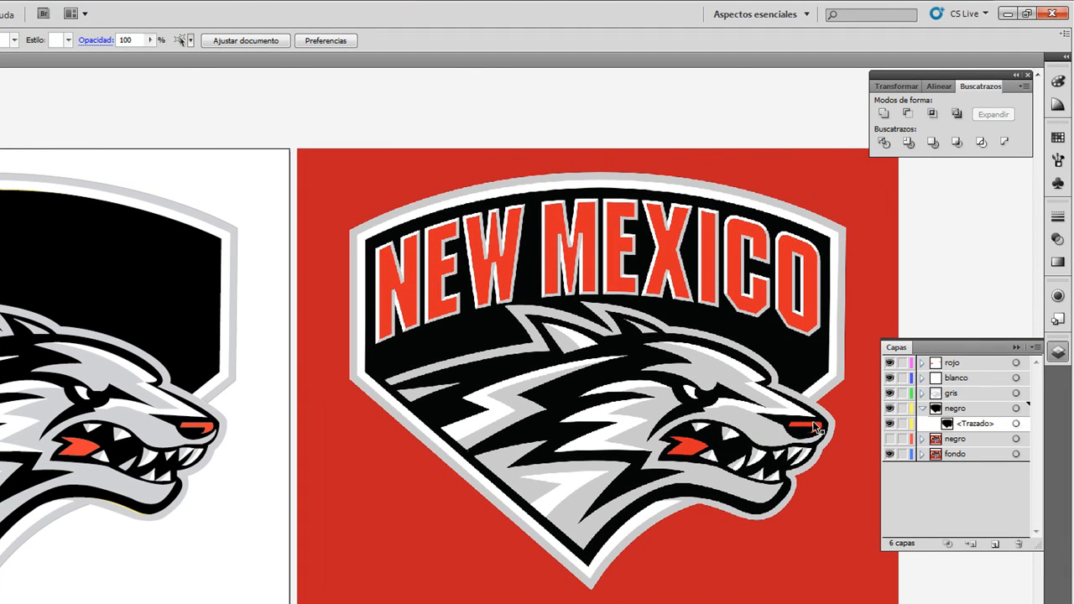
pyautogui.click(923, 409)
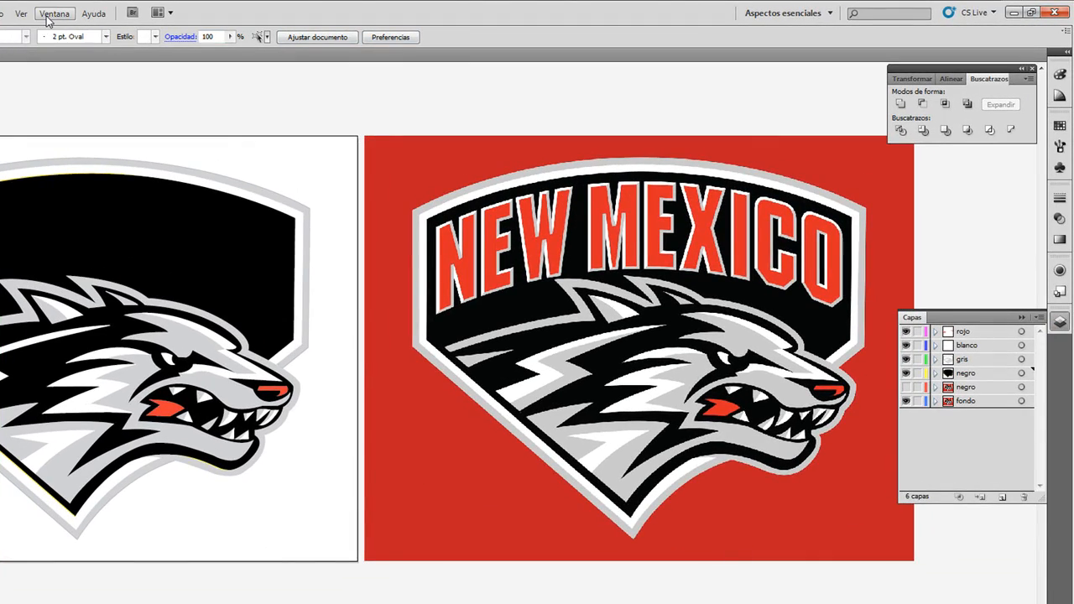
pyautogui.click(48, 15)
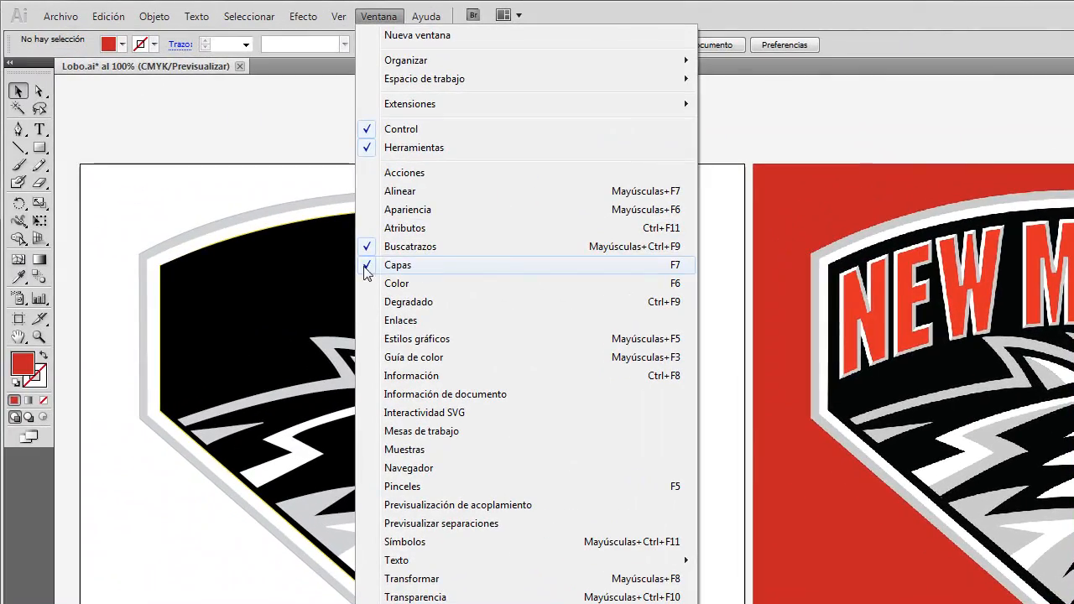
pyautogui.click(1012, 133)
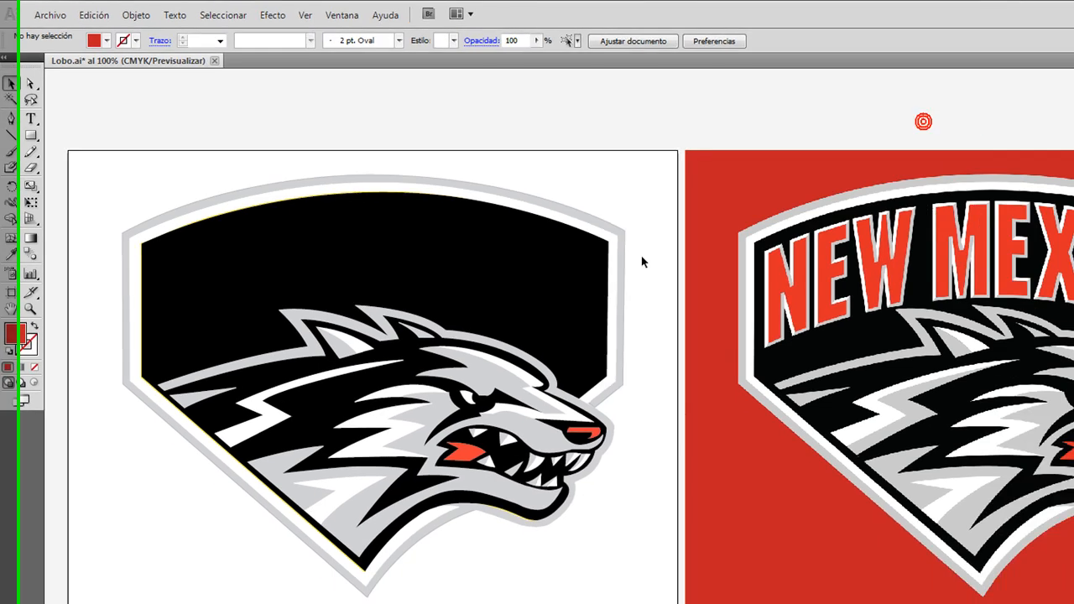
# Step: Group all the traced wolf logo shapes on the artboard into one object
pyautogui.moveTo(67, 99); pyautogui.dragTo(429, 446)
pyautogui.rightClick(430, 238)
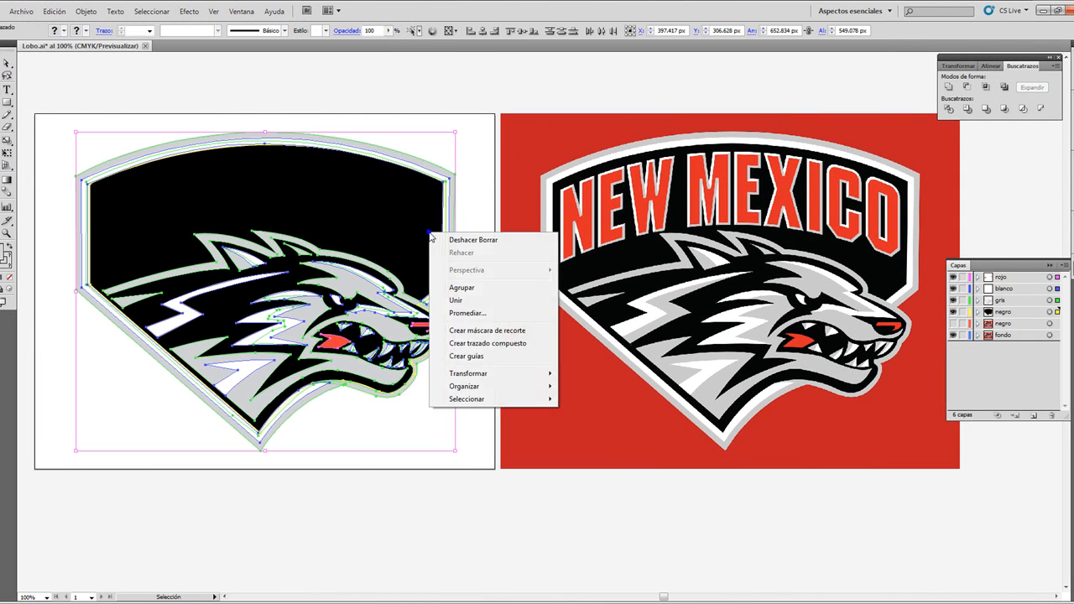
pyautogui.click(460, 288)
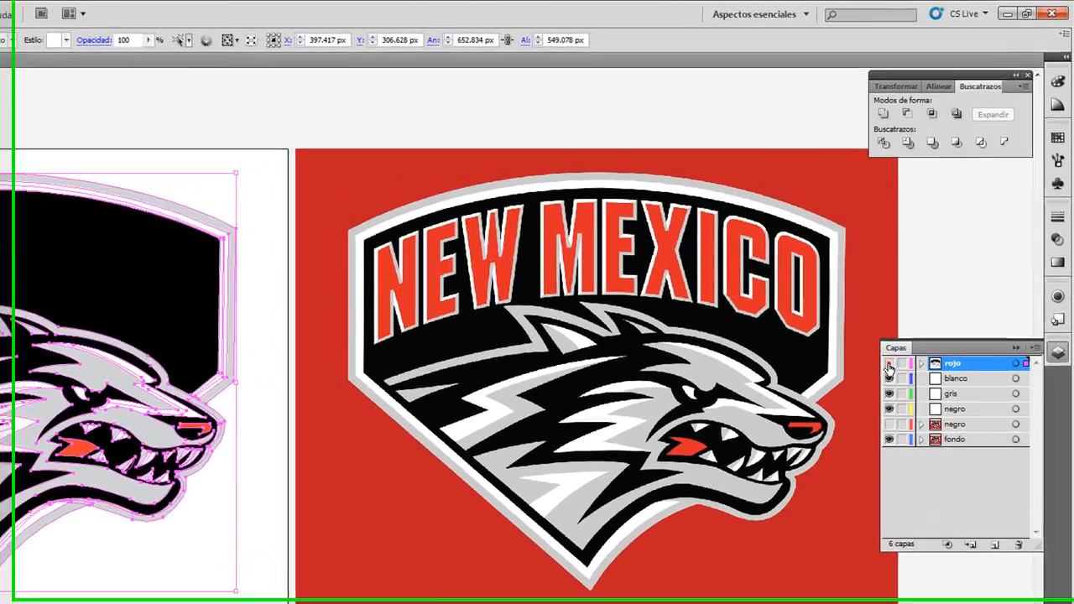
# Step: Hide the rojo, blanco, gris and upper negro layers, and inspect the grouped contents of rojo
pyautogui.click(953, 277)
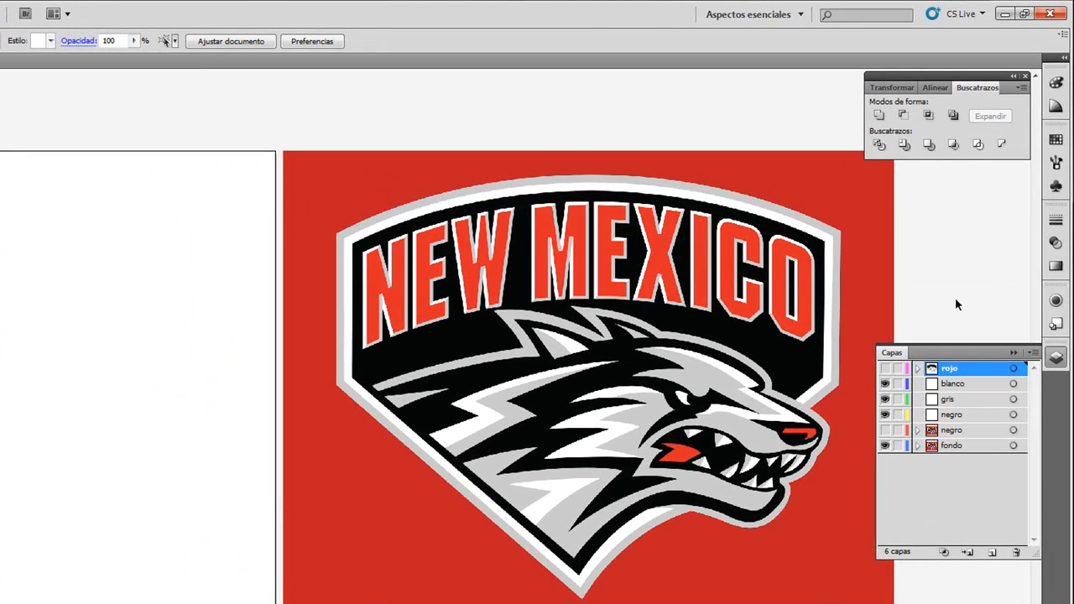
pyautogui.click(884, 398)
pyautogui.click(884, 415)
pyautogui.click(885, 370)
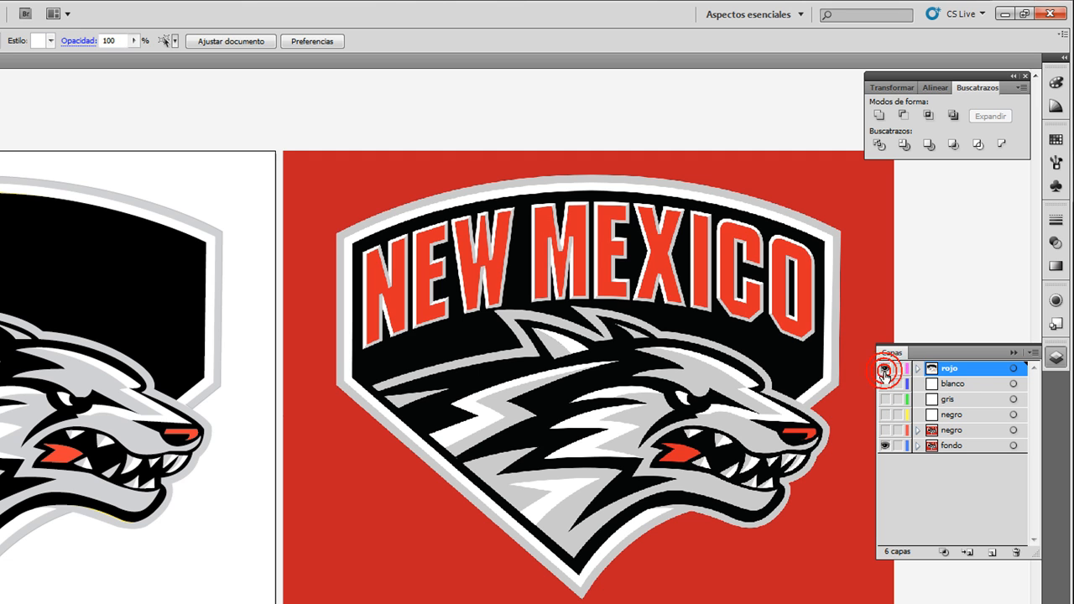
pyautogui.click(884, 369)
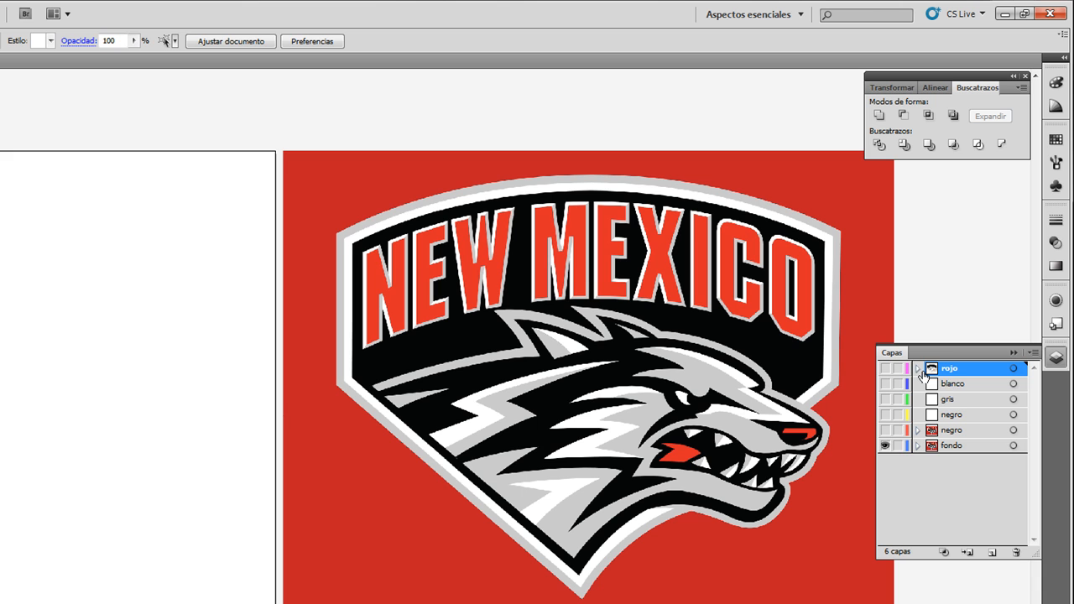
pyautogui.click(918, 369)
pyautogui.click(929, 383)
pyautogui.click(929, 384)
pyautogui.click(918, 369)
# Step: Delete the blanco and gris layers and both negro layers, including the one that contains artwork
pyautogui.click(940, 389)
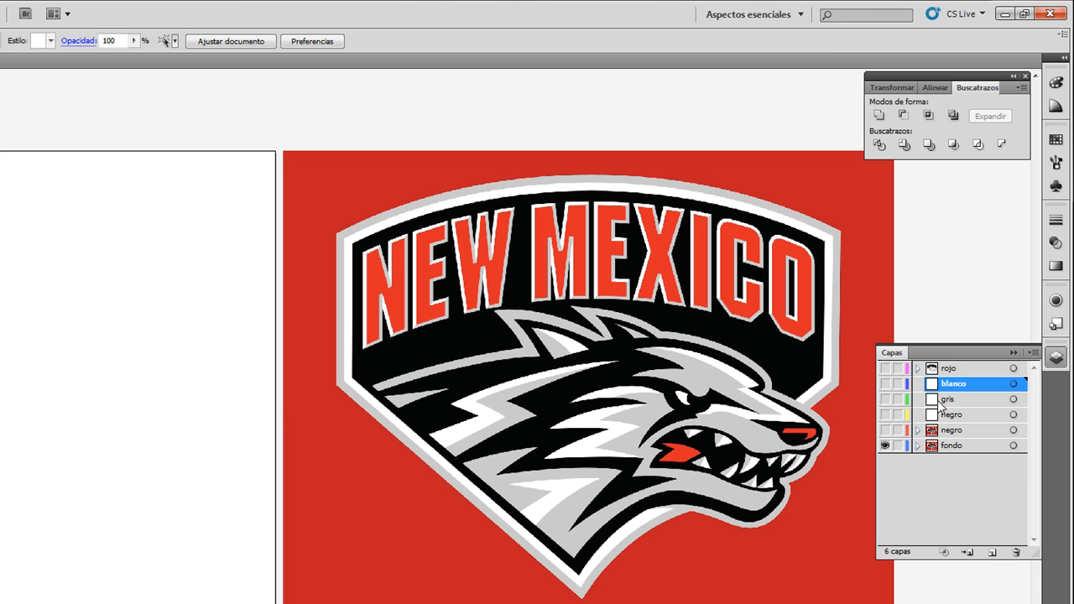
pyautogui.keyDown('shift'); pyautogui.click(955, 414); pyautogui.keyUp('shift')
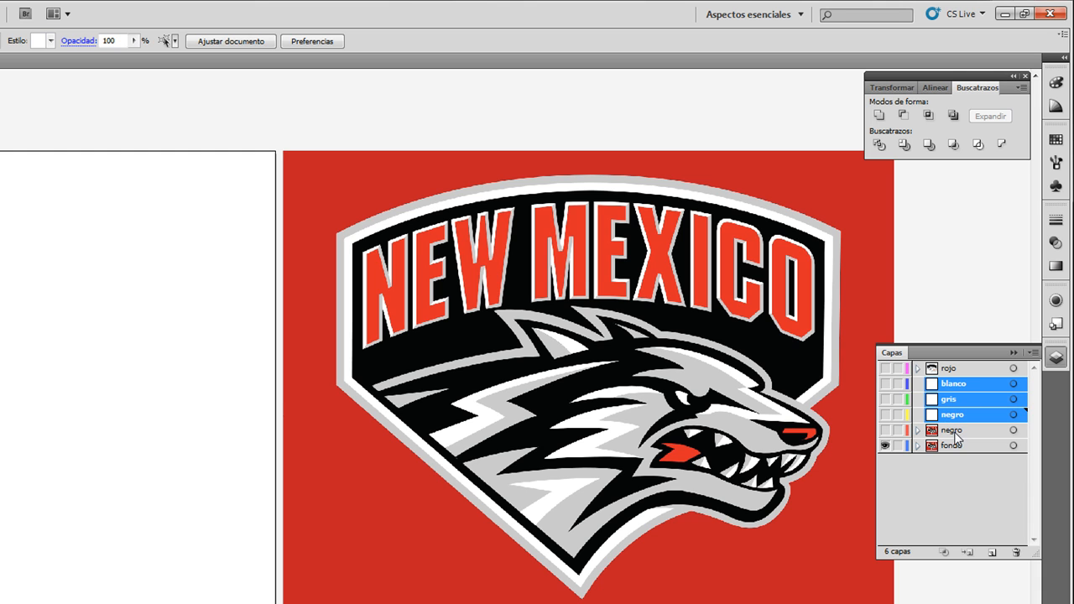
pyautogui.keyDown('shift'); pyautogui.click(955, 431); pyautogui.keyUp('shift')
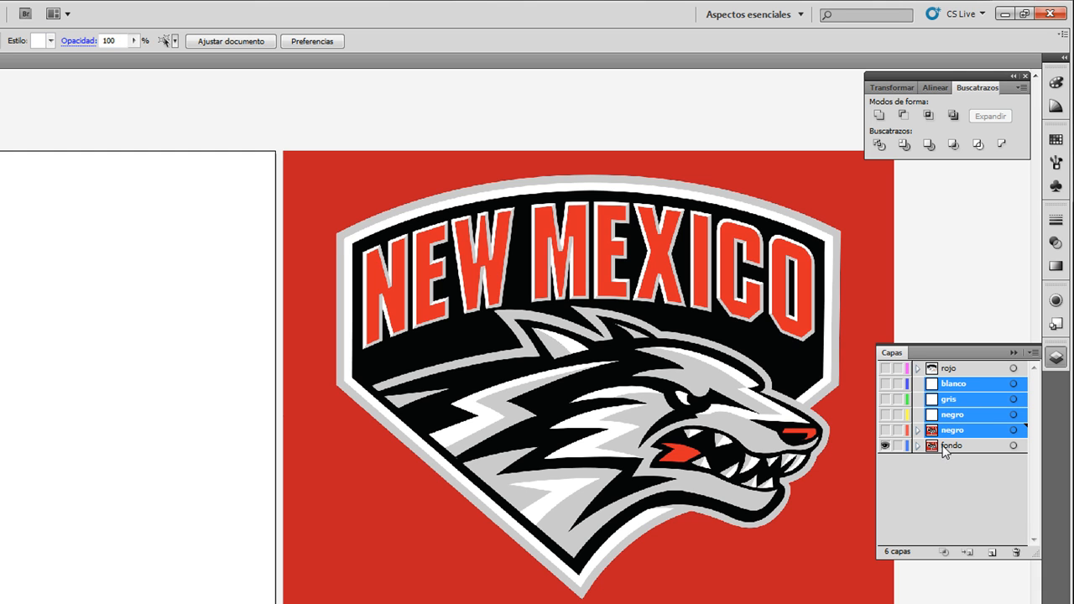
pyautogui.click(1016, 554)
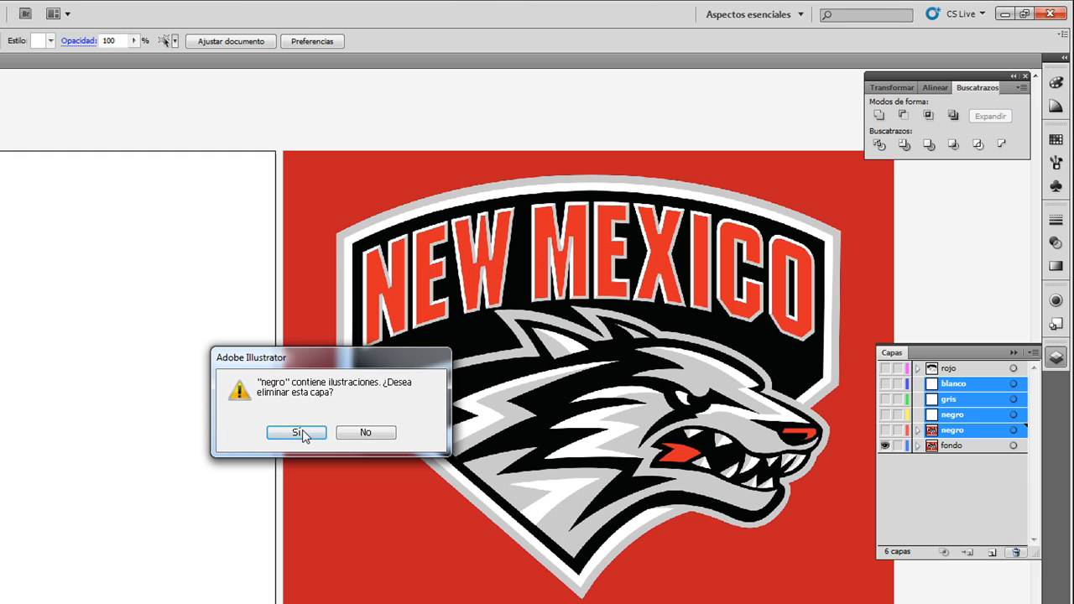
pyautogui.click(297, 431)
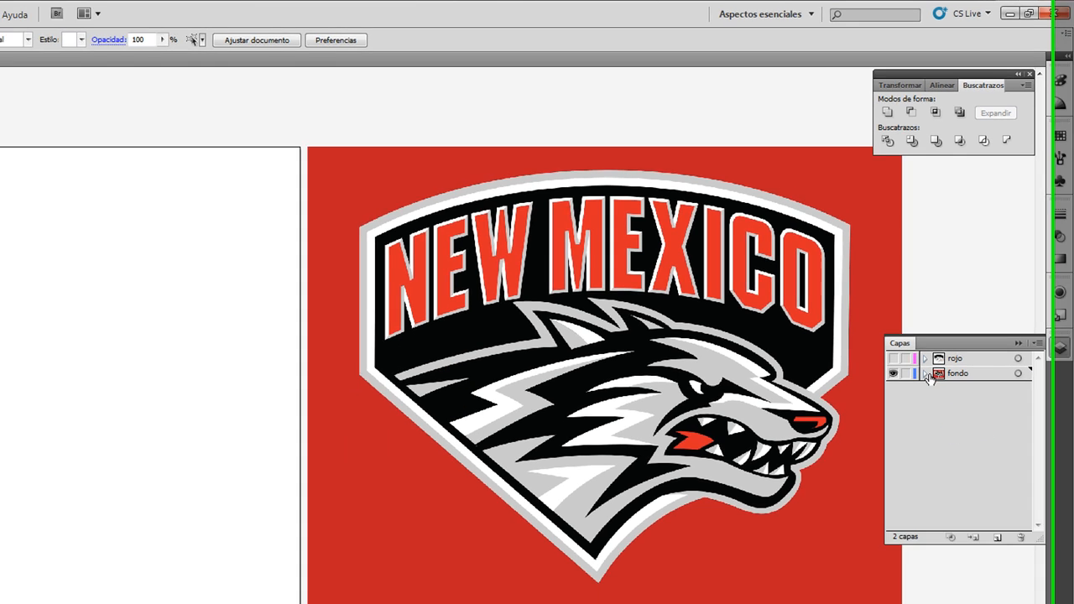
# Step: Move the reference image on the fondo layer onto the blank artboard so it covers it exactly
pyautogui.click(918, 383)
pyautogui.click(969, 307)
pyautogui.click(552, 381)
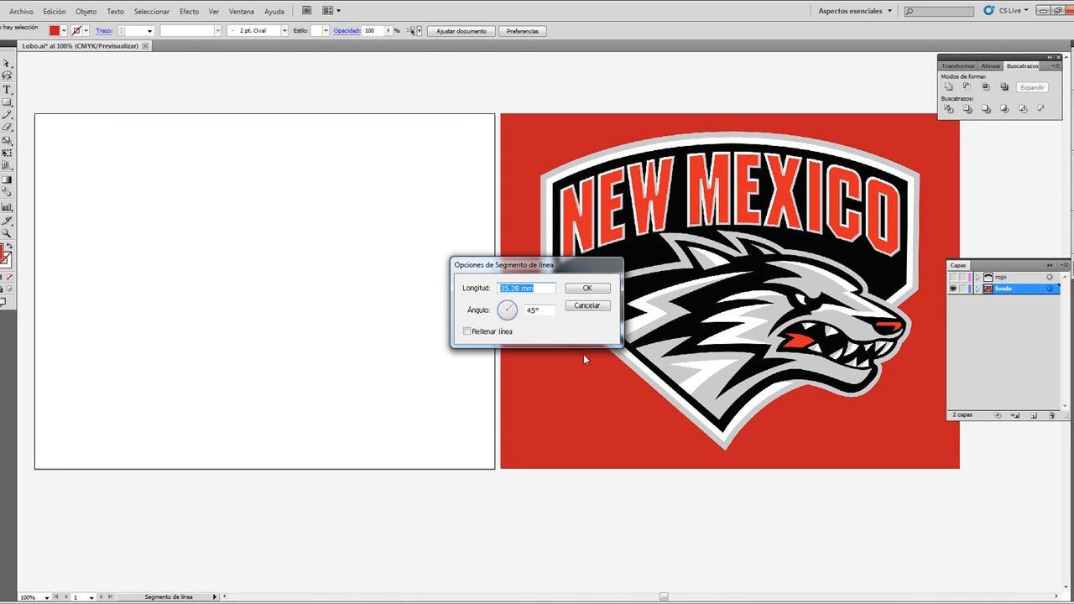
pyautogui.click(584, 307)
pyautogui.press('v')
pyautogui.click(730, 269)
pyautogui.moveTo(730, 269); pyautogui.dragTo(352, 267)
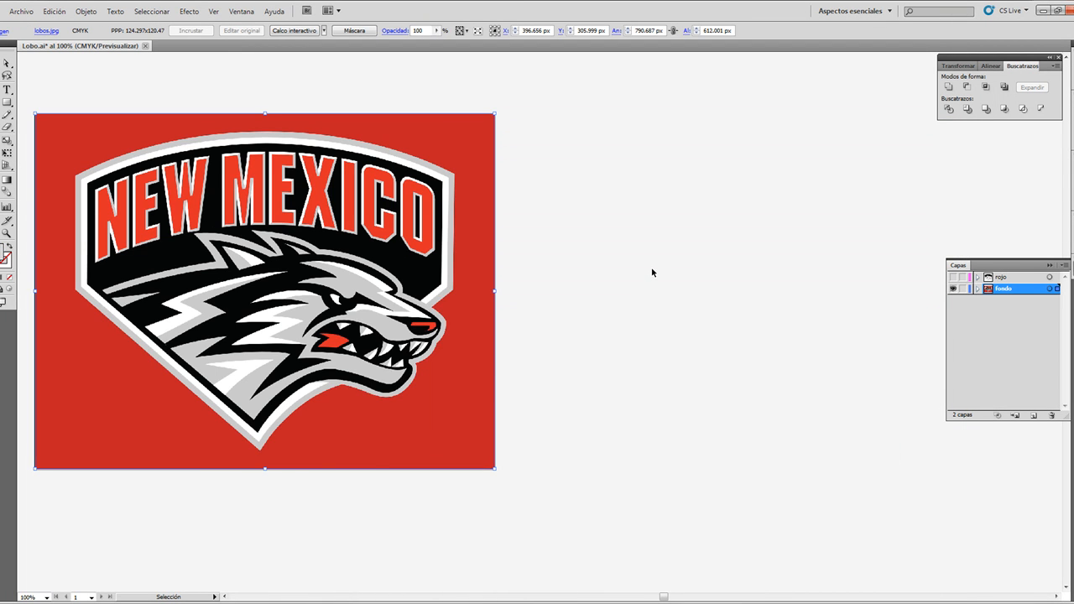
pyautogui.hscroll(-3, 671, 282)
pyautogui.click(780, 283)
pyautogui.click(595, 297)
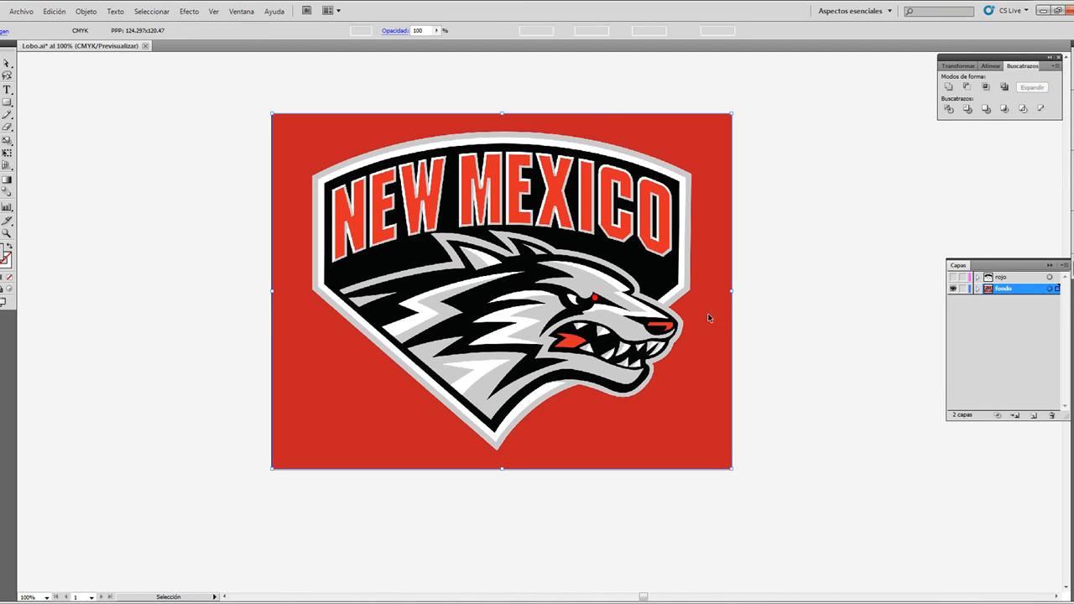
# Step: Turn the fondo layer into a template layer with its images dimmed to 50%
pyautogui.doubleClick(1036, 290)
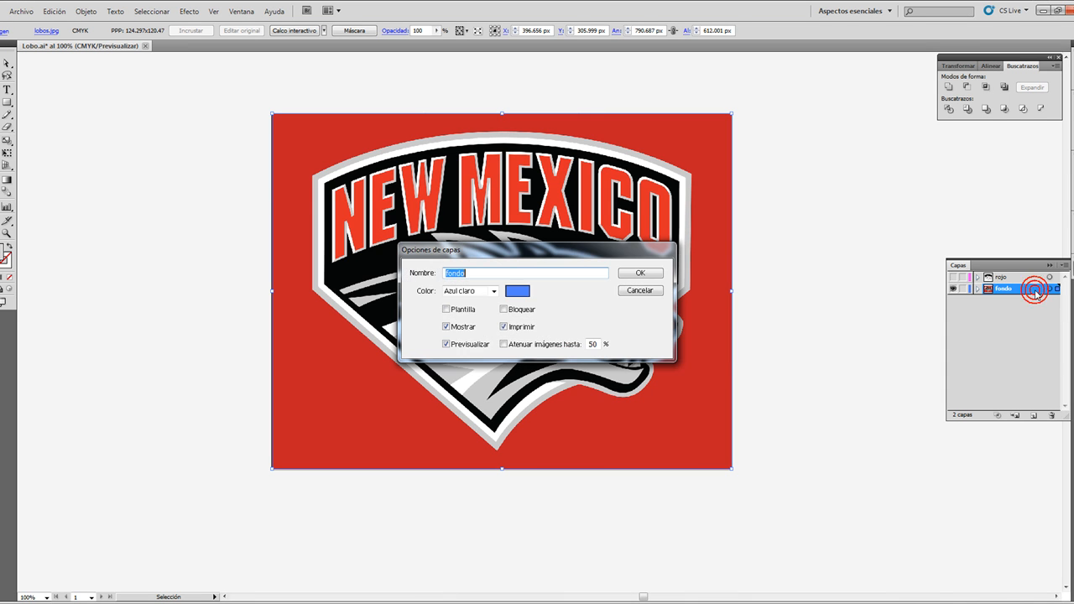
pyautogui.moveTo(491, 256); pyautogui.dragTo(727, 244)
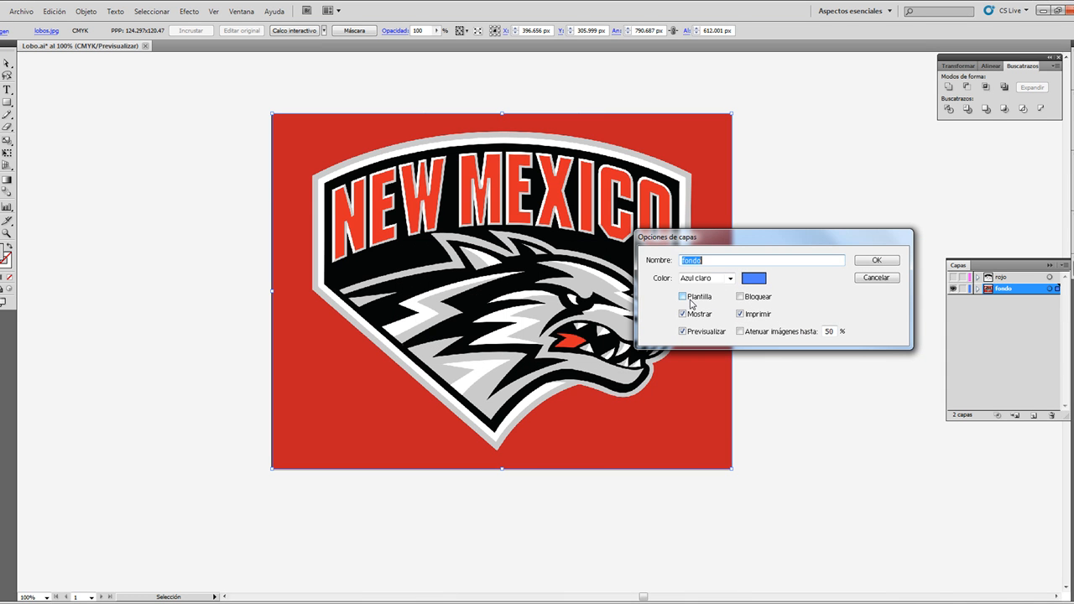
pyautogui.click(683, 298)
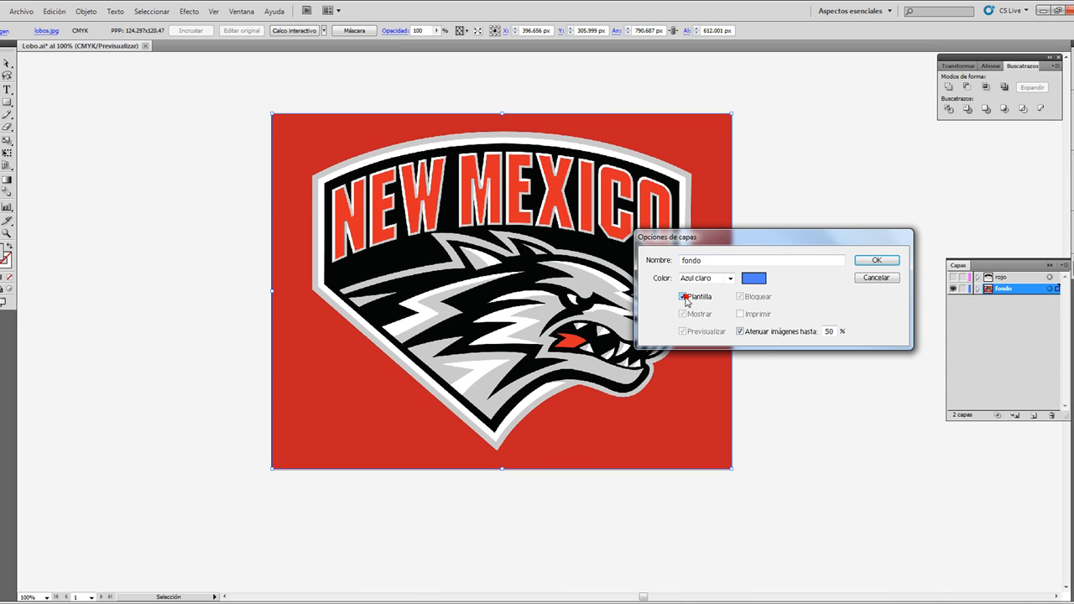
pyautogui.click(876, 261)
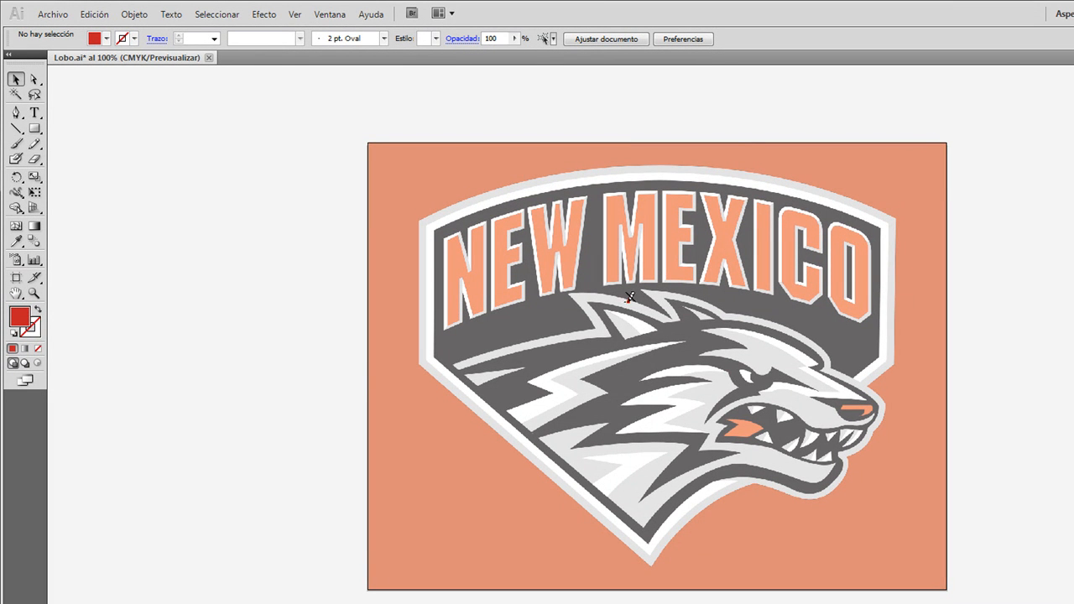
pyautogui.click(690, 330)
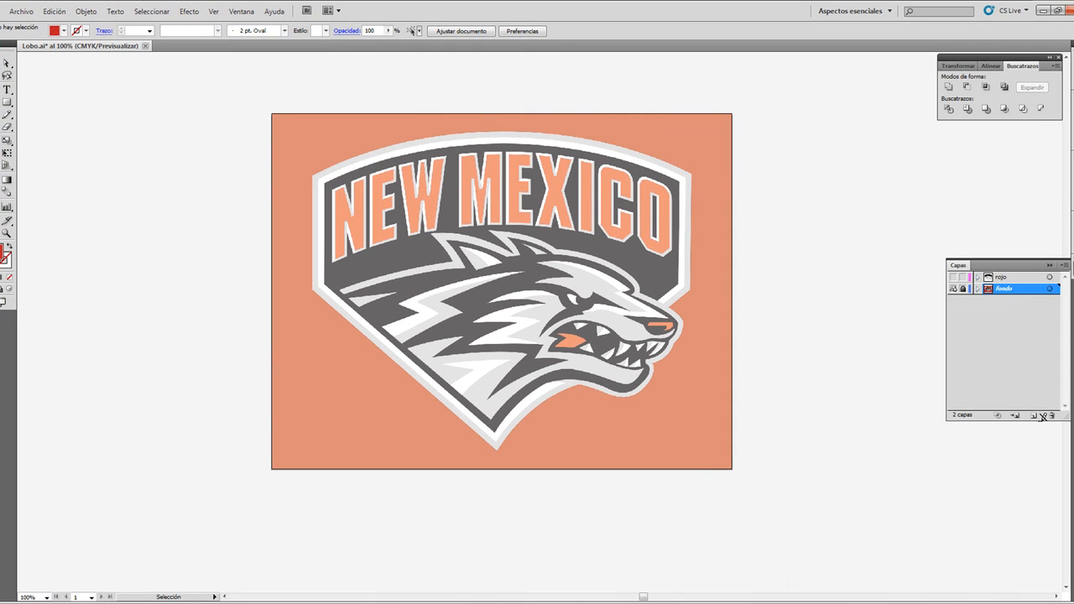
# Step: Create a new layer directly above fondo and name it "black"
pyautogui.click(1033, 416)
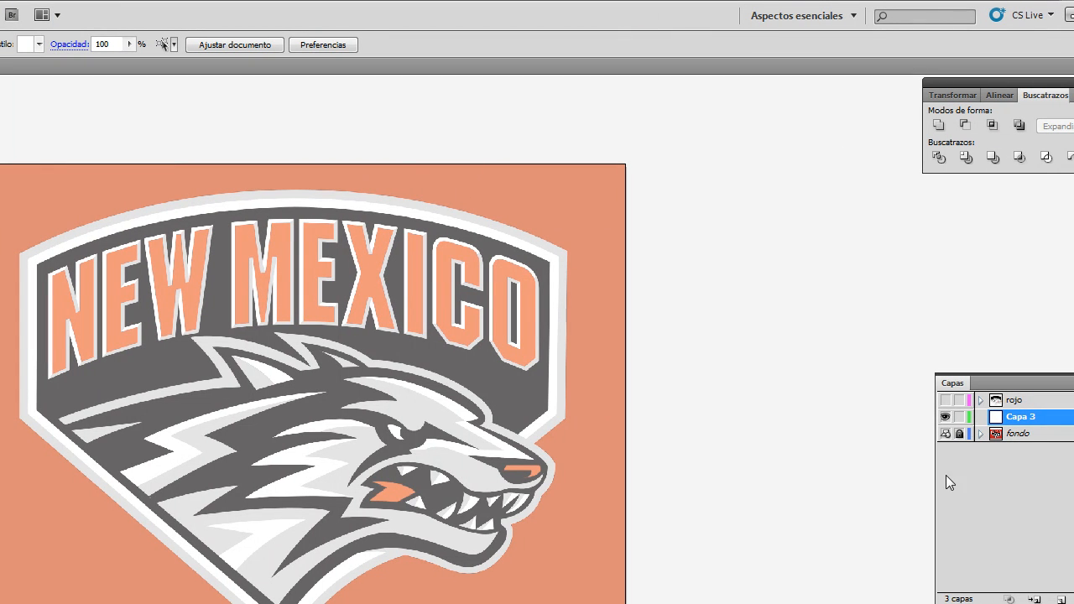
pyautogui.doubleClick(1020, 417)
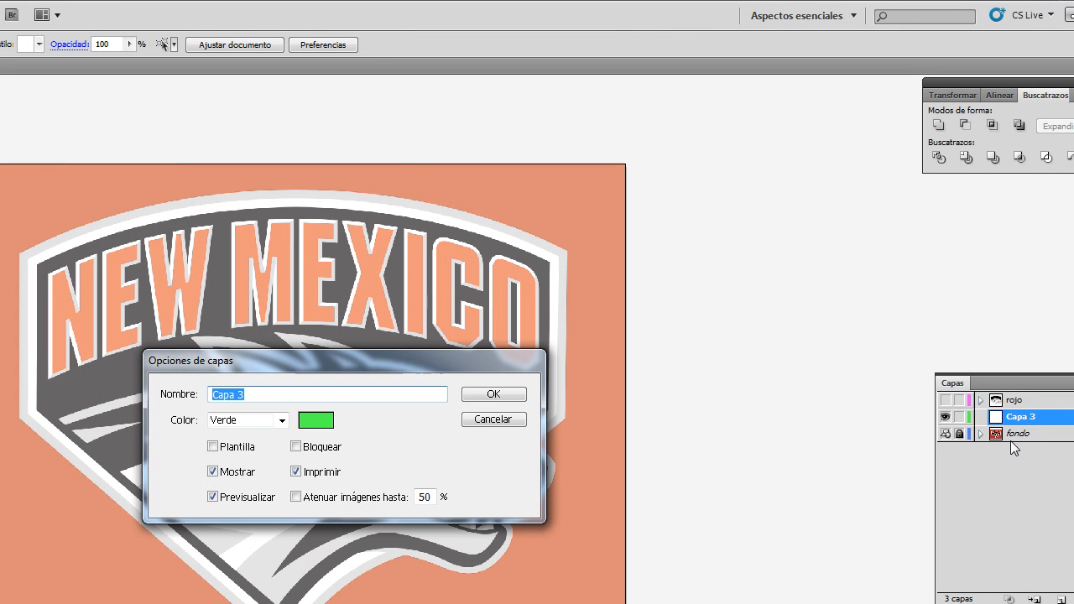
pyautogui.write('black')
pyautogui.press('Return')
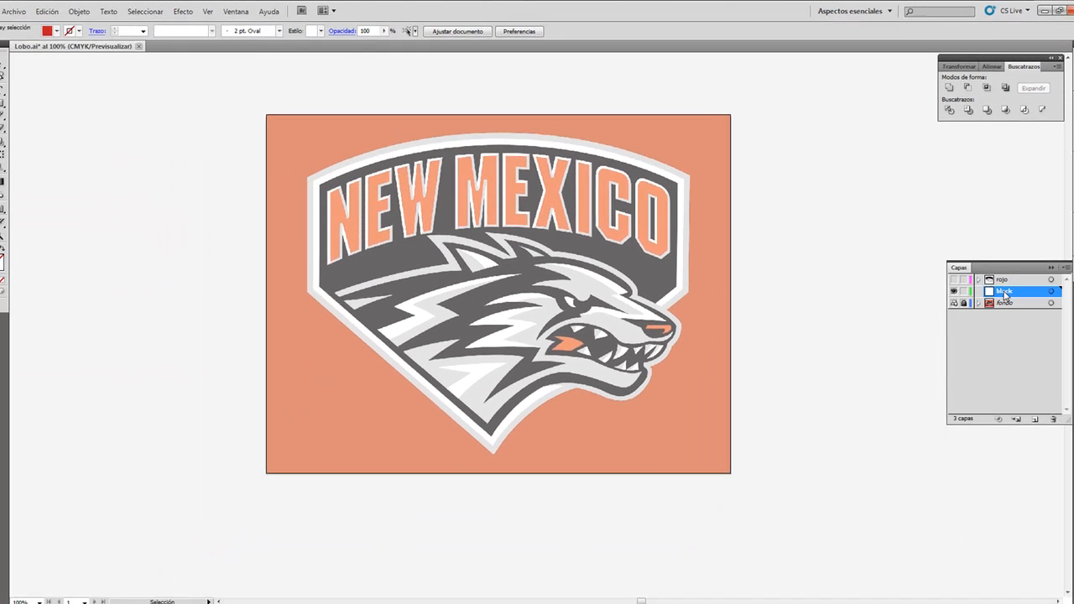
pyautogui.doubleClick(1018, 416)
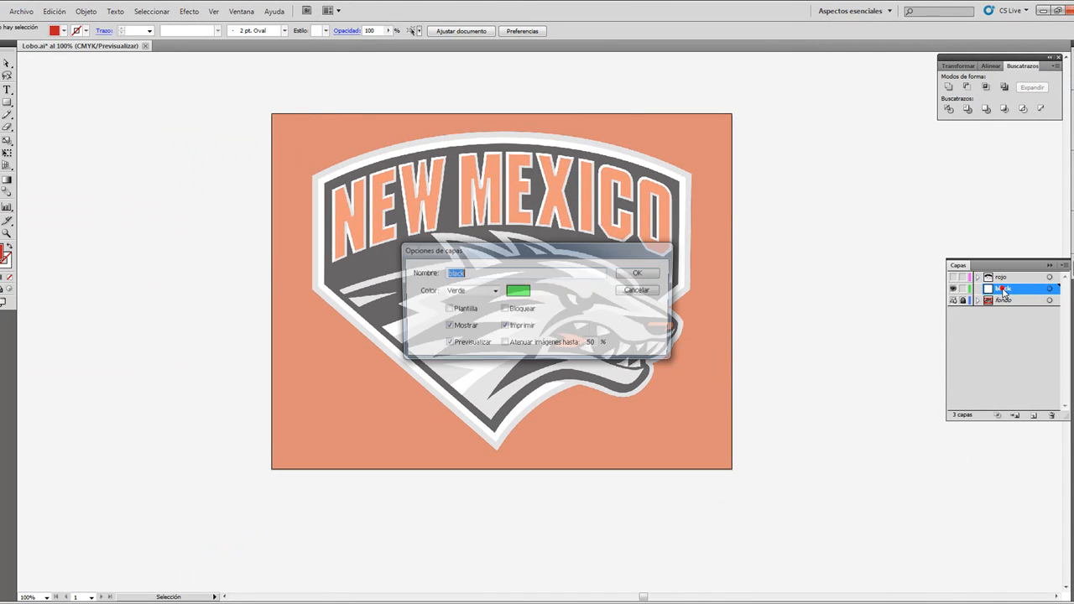
pyautogui.click(640, 274)
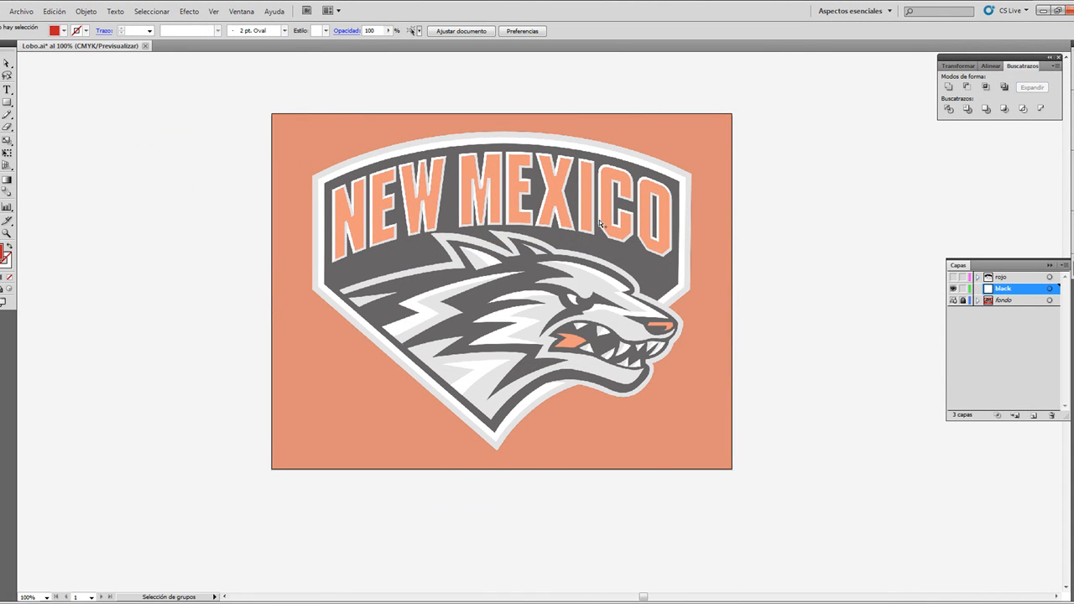
# Step: With the Pen tool, trace the white shield border from its lower-left corner over the curved top and down around the wolf's nose
pyautogui.keyDown('ctrl'); pyautogui.click(598, 218); pyautogui.keyUp('ctrl')
pyautogui.press('p')
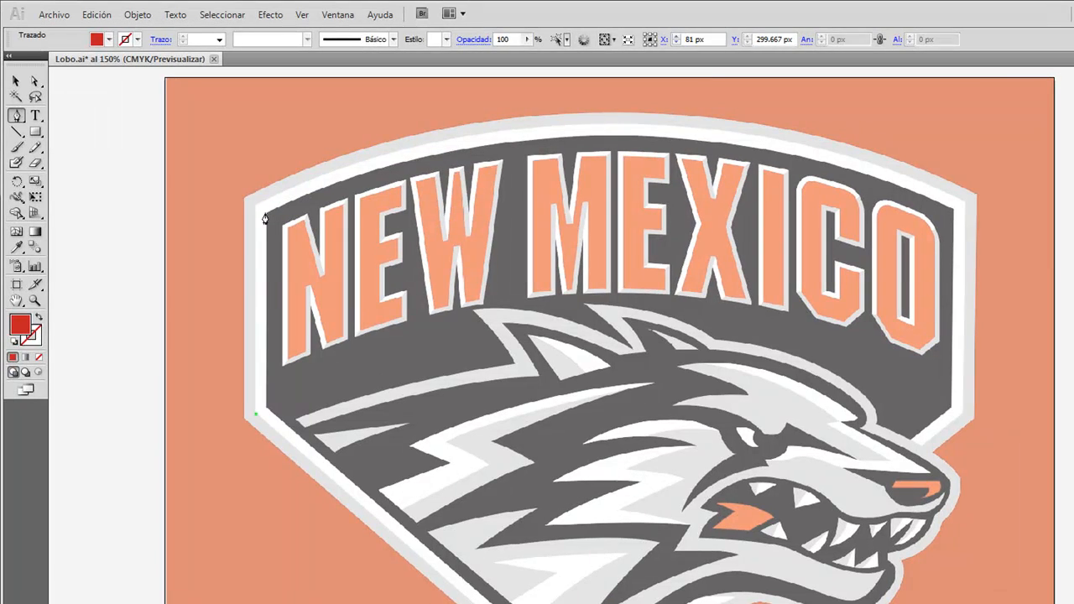
pyautogui.click(243, 198)
pyautogui.moveTo(612, 124); pyautogui.dragTo(792, 135)
pyautogui.click(613, 126)
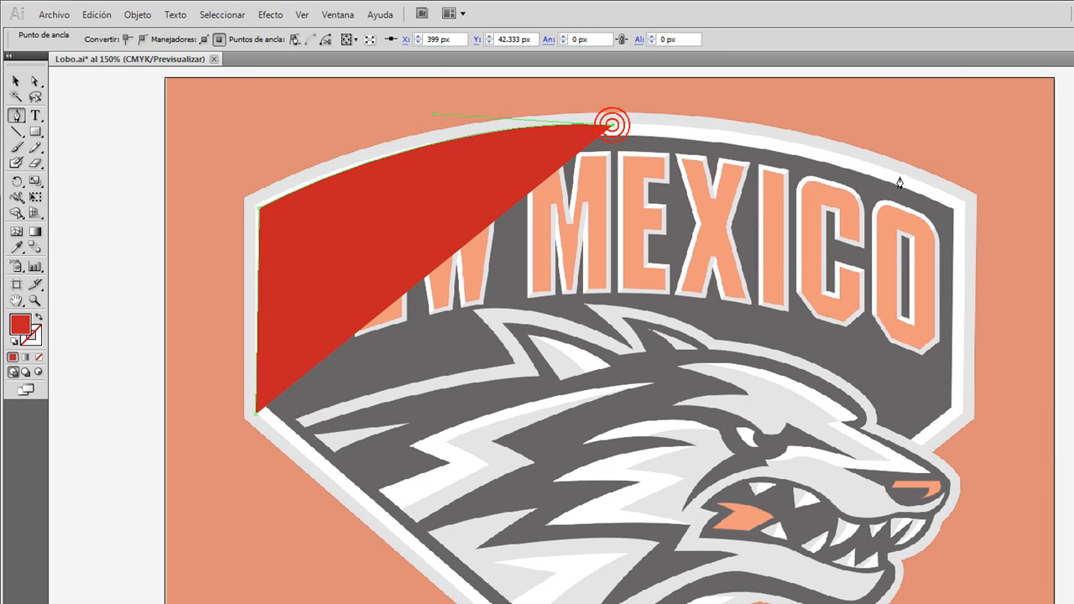
pyautogui.moveTo(965, 205); pyautogui.dragTo(1025, 275)
pyautogui.click(965, 206)
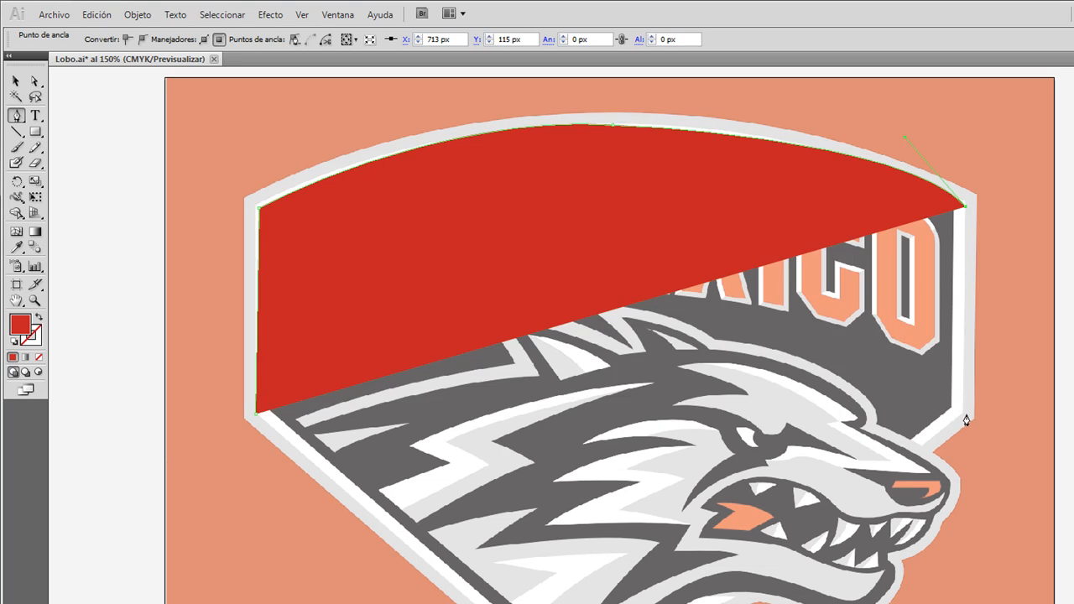
pyautogui.moveTo(964, 415); pyautogui.dragTo(924, 453)
pyautogui.click(924, 453)
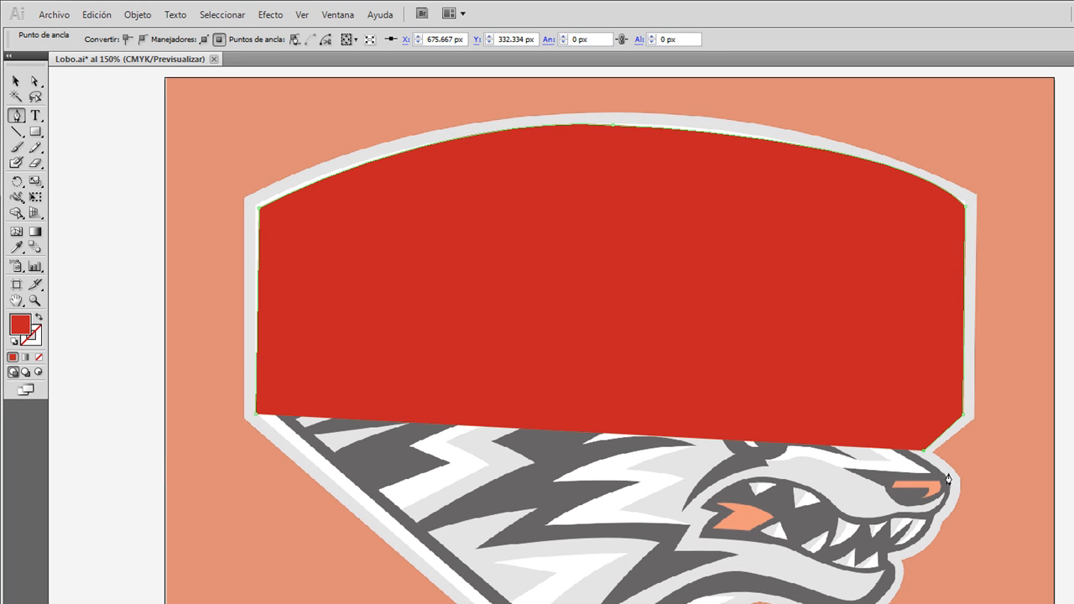
pyautogui.moveTo(946, 514); pyautogui.dragTo(913, 554)
# Step: Remove the fill from the open shield path and give it a pink stroke
pyautogui.press('v')
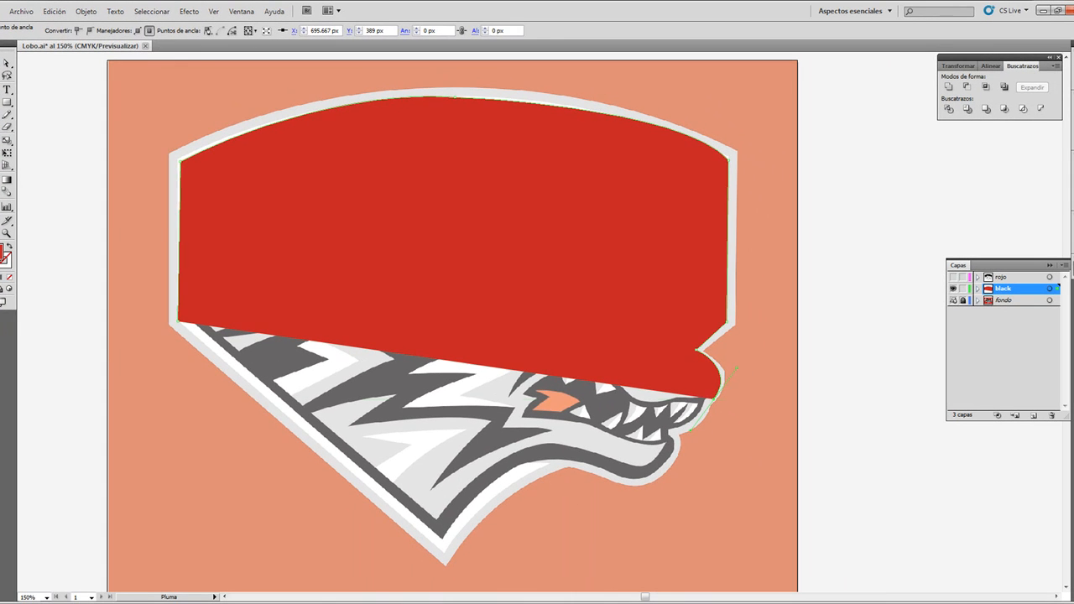
pyautogui.click(59, 31)
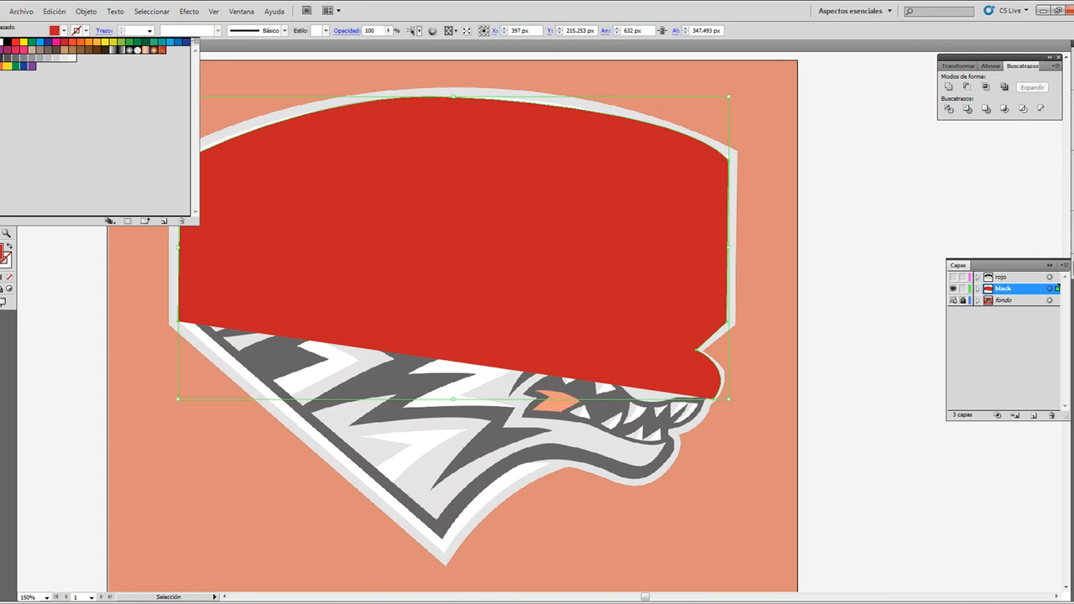
pyautogui.click(1, 42)
pyautogui.click(86, 31)
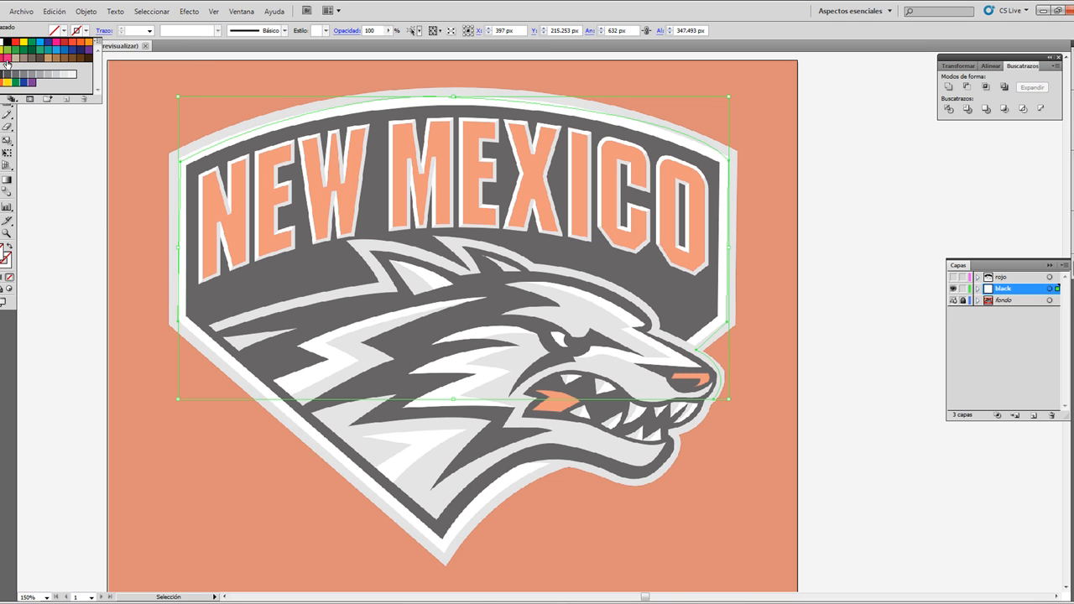
pyautogui.click(5, 59)
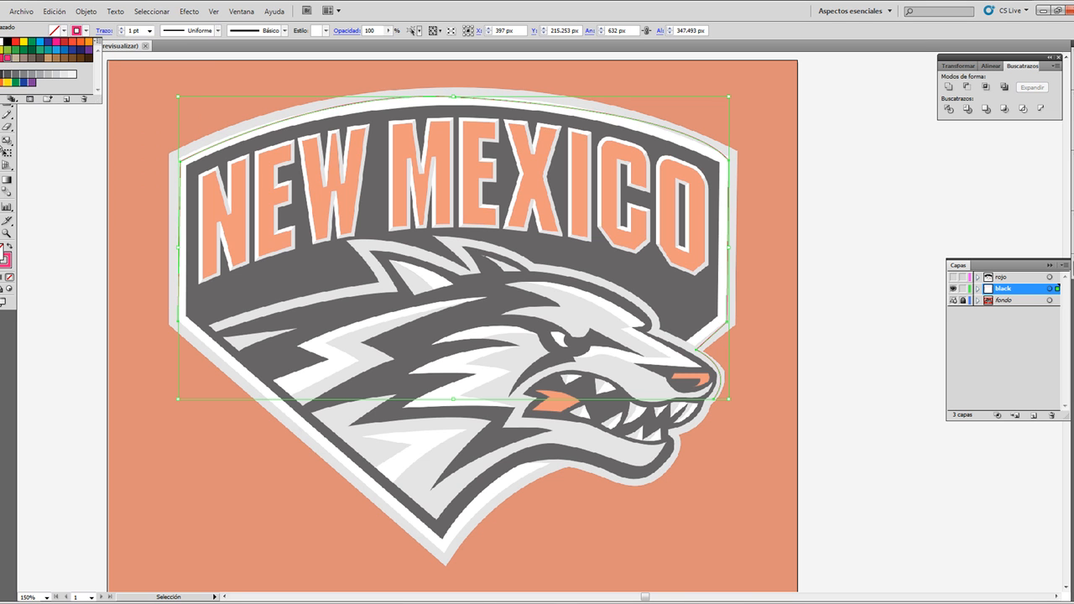
pyautogui.click(0, 150)
# Step: Resume the shield path at the wolf's snout and continue it around the mouth and the front of the lower jaw
pyautogui.click(0, 75)
pyautogui.click(0, 89)
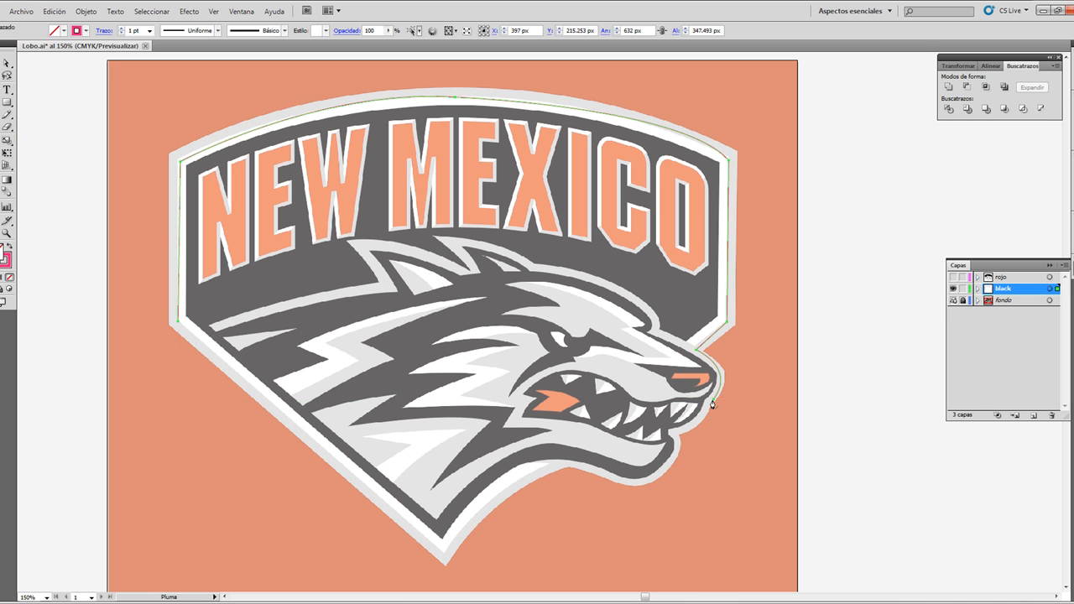
pyautogui.moveTo(713, 405); pyautogui.dragTo(693, 432)
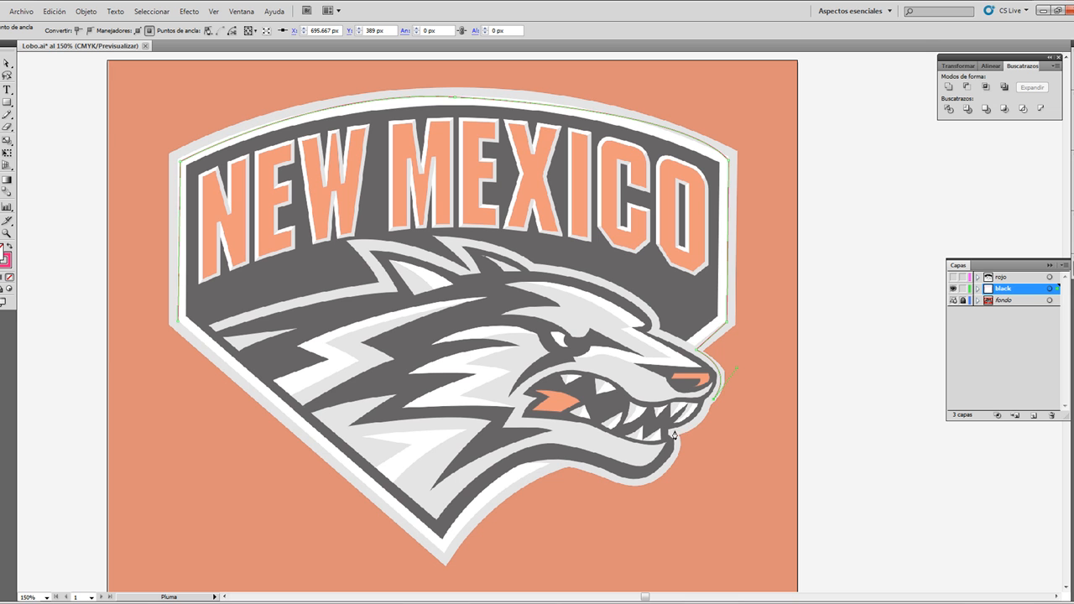
pyautogui.click(674, 435)
pyautogui.moveTo(653, 479); pyautogui.dragTo(611, 505)
pyautogui.click(652, 482)
# Step: Continue the outline under the jaw and along the throat to the shield's lower tip, and close it at the lower-left corner
pyautogui.moveTo(574, 472); pyautogui.dragTo(480, 439)
pyautogui.click(481, 496)
pyautogui.hotkey('ctrl', 'z')
pyautogui.click(569, 466)
pyautogui.moveTo(442, 555); pyautogui.dragTo(377, 556)
pyautogui.click(444, 461)
pyautogui.scroll(2, 190, 346)
pyautogui.click(178, 318)
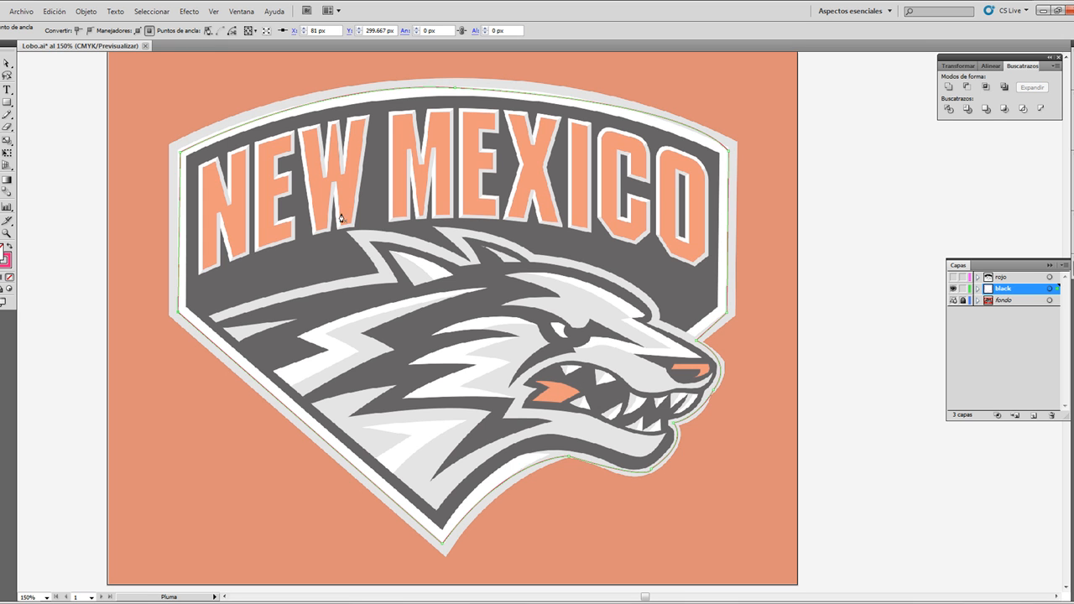
# Step: Fill the closed shield outline with black and deselect it
pyautogui.press('v')
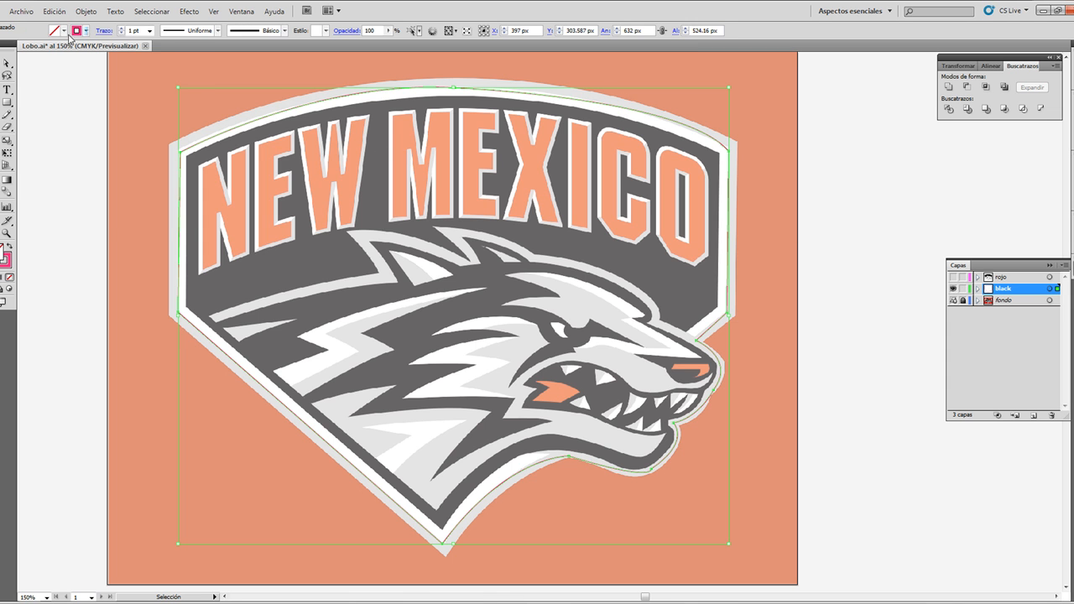
pyautogui.click(54, 31)
pyautogui.click(5, 43)
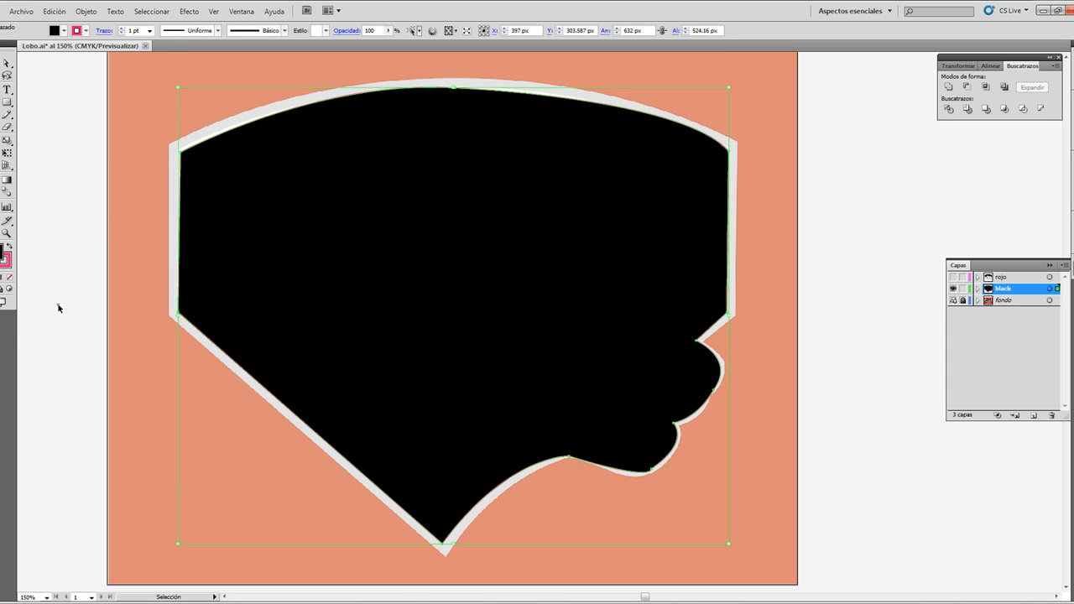
pyautogui.click(911, 357)
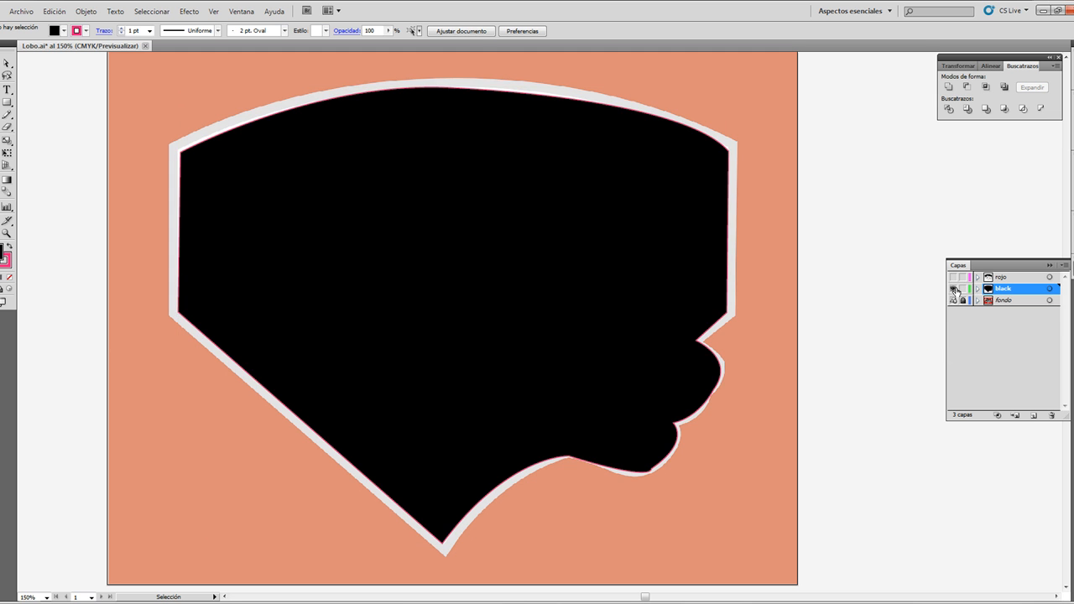
# Step: Toggle the black layer's visibility to compare the shape with the reference, leaving the layer hidden
pyautogui.click(953, 289)
pyautogui.click(953, 290)
pyautogui.click(953, 289)
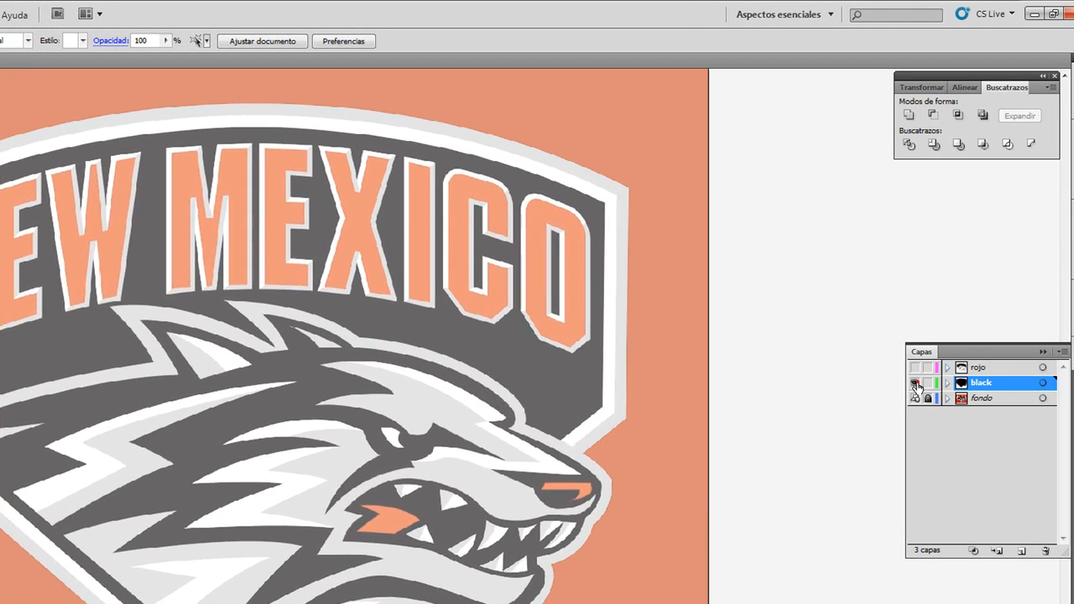
pyautogui.click(953, 290)
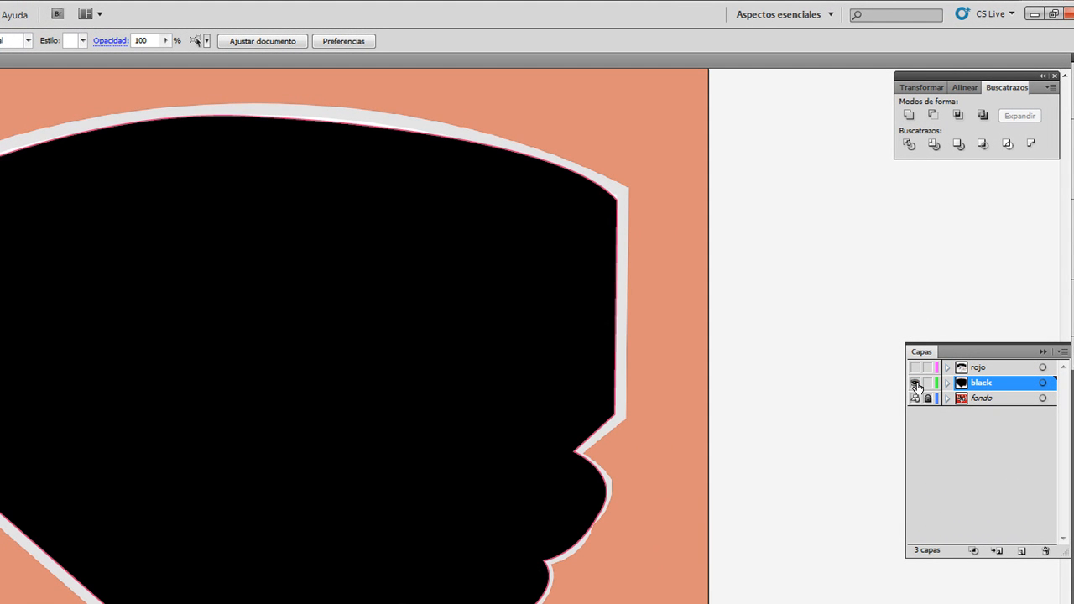
pyautogui.click(917, 384)
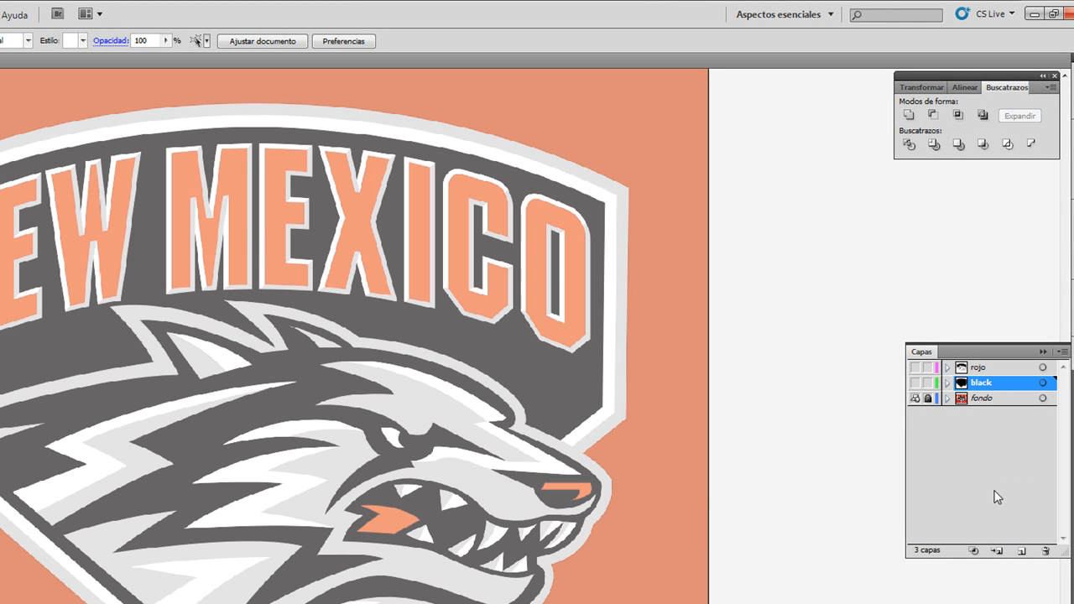
# Step: Create a new layer above black and name it "gray"
pyautogui.click(1022, 558)
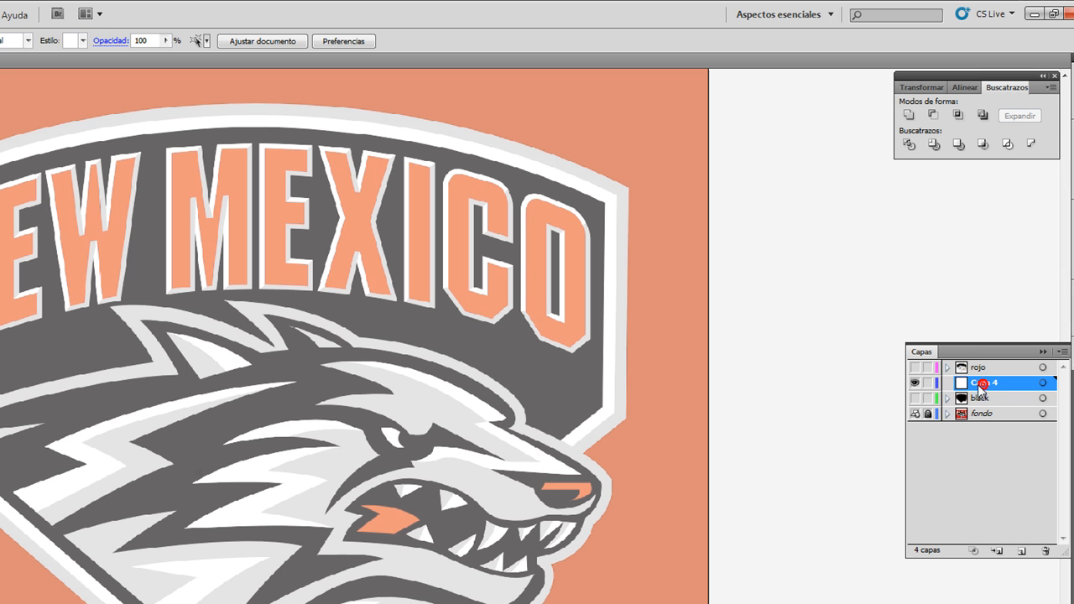
pyautogui.doubleClick(985, 384)
pyautogui.write('gray')
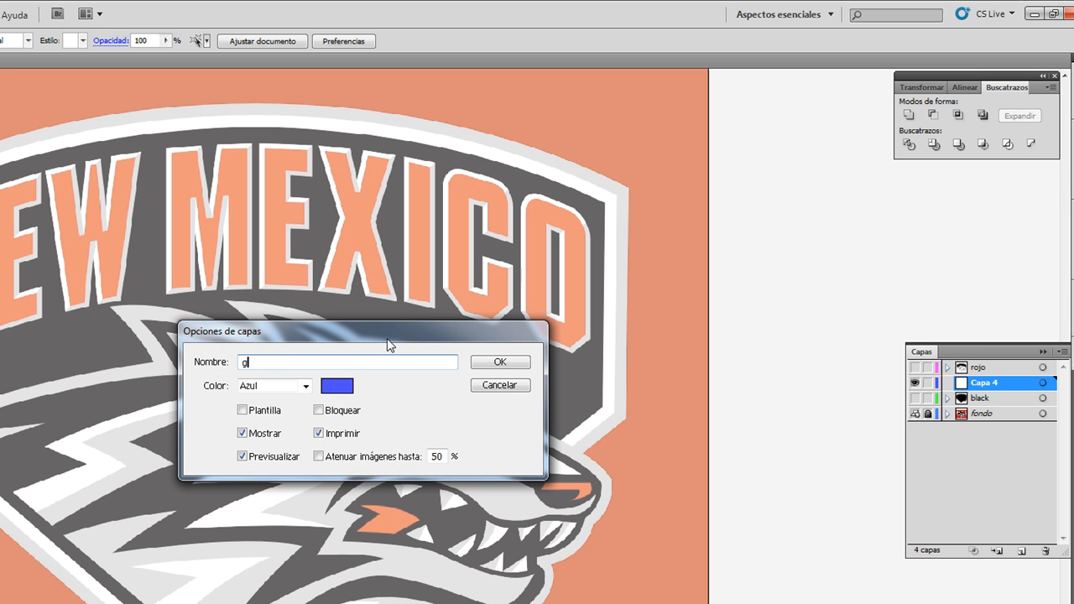
pyautogui.click(492, 364)
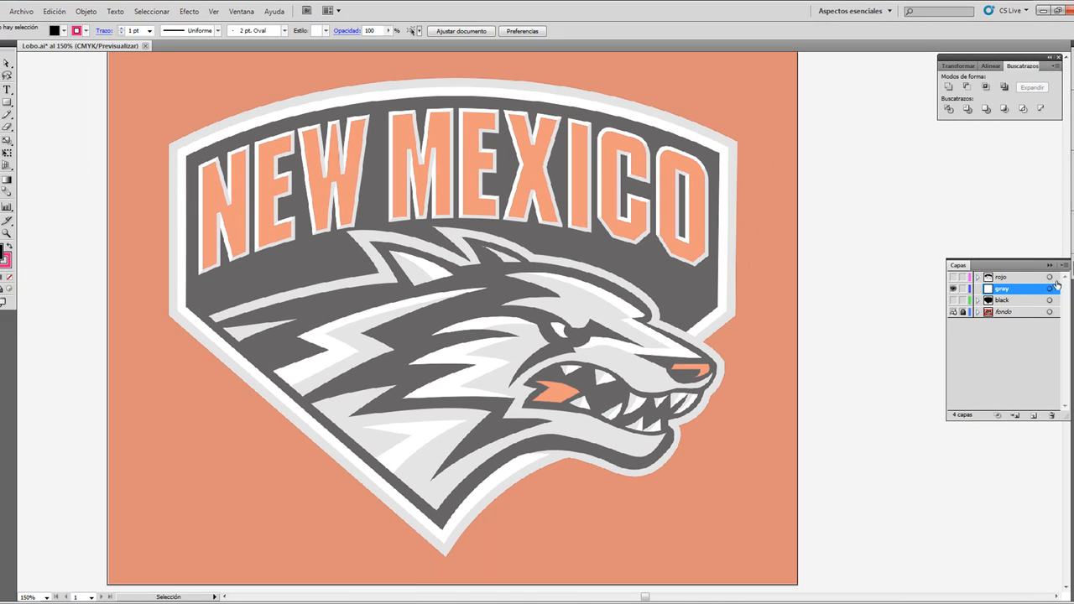
pyautogui.click(997, 301)
pyautogui.click(1005, 292)
# Step: Examine the light gray border around the shield and under the wolf's jaw to plan the first gray shape
pyautogui.press('p')
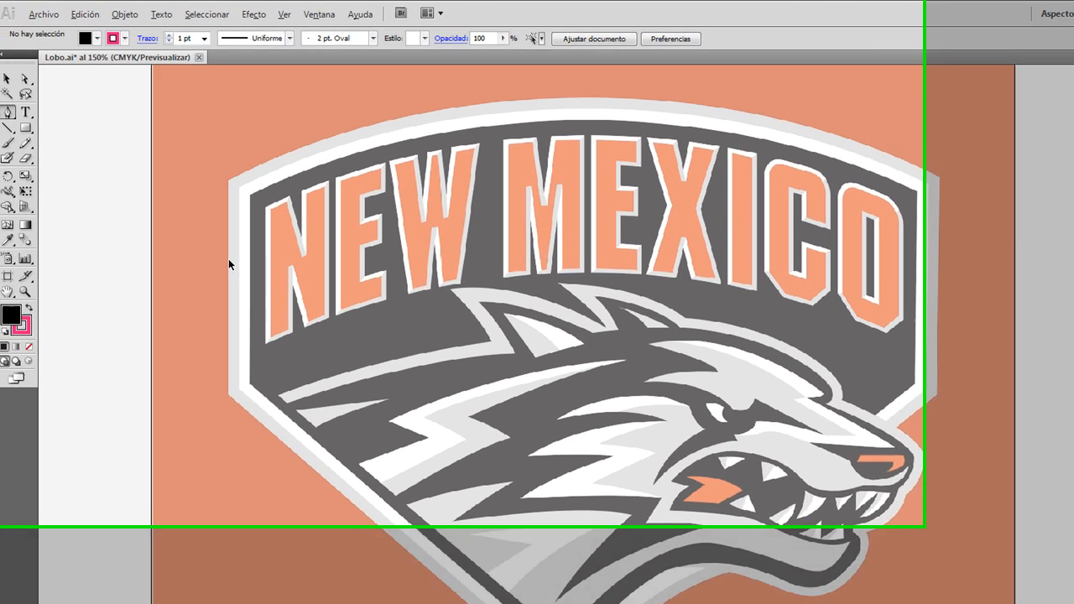
pyautogui.scroll(1, 168, 207)
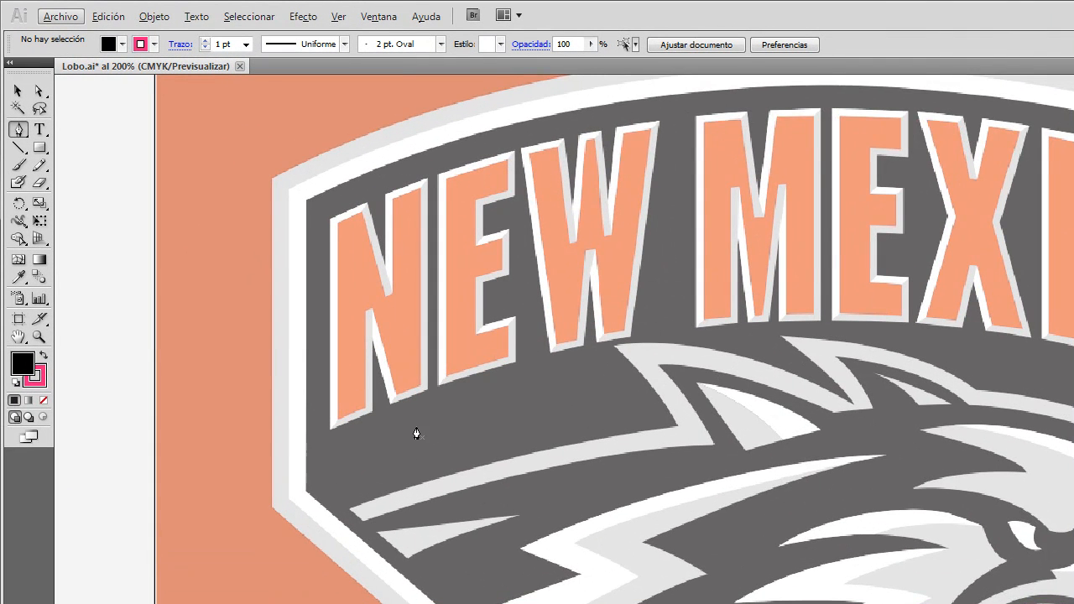
pyautogui.scroll(-1, 379, 260)
pyautogui.hscroll(1, 579, 367)
pyautogui.scroll(-1, 552, 437)
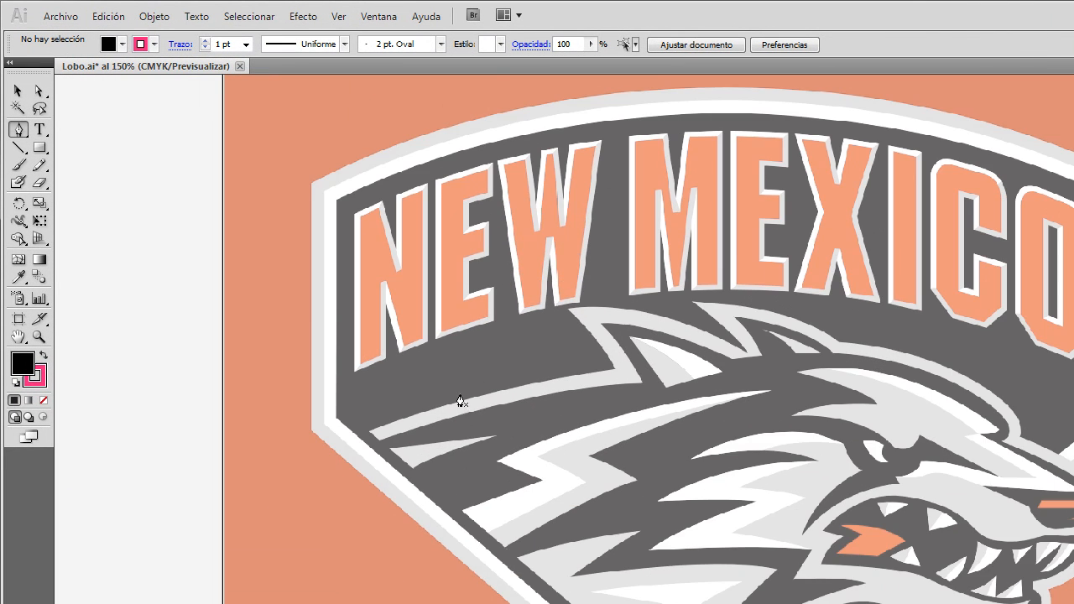
pyautogui.scroll(1, 334, 422)
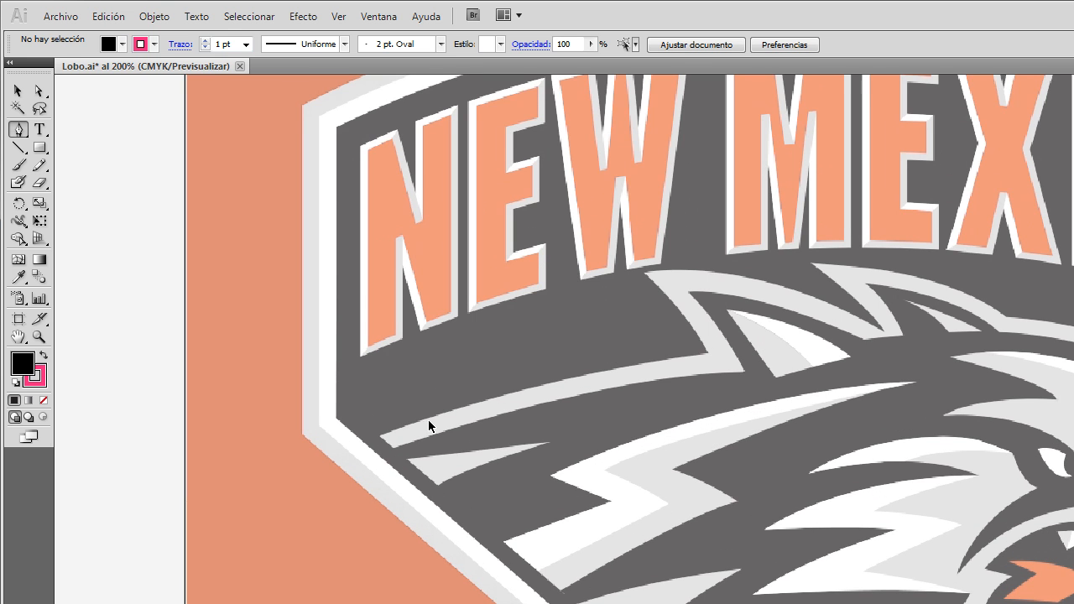
pyautogui.hscroll(1, 436, 420)
pyautogui.scroll(-1, 554, 419)
pyautogui.scroll(-1, 573, 409)
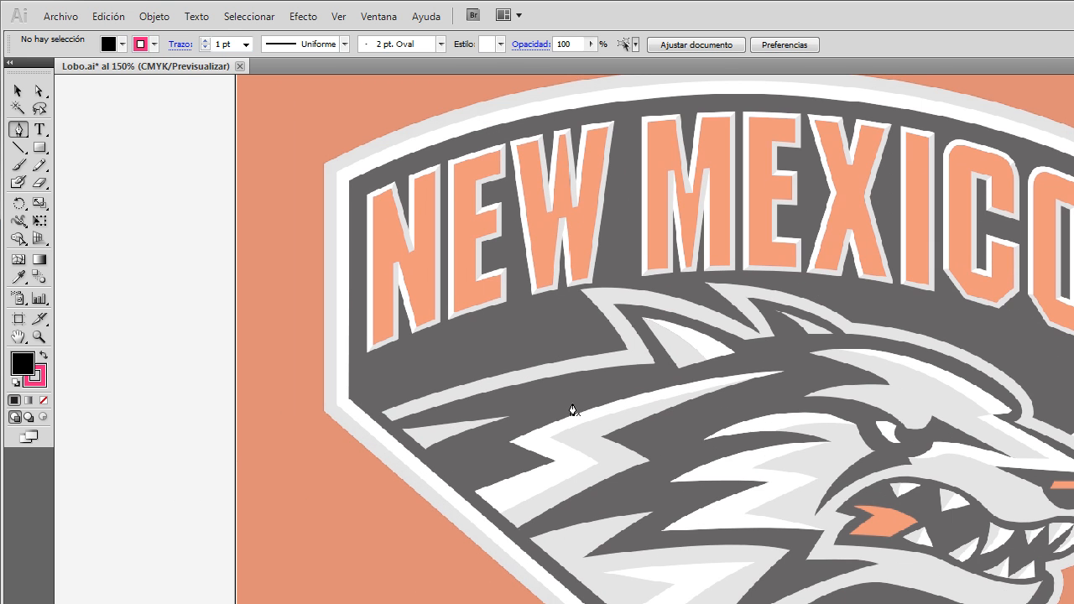
pyautogui.scroll(2, 768, 373)
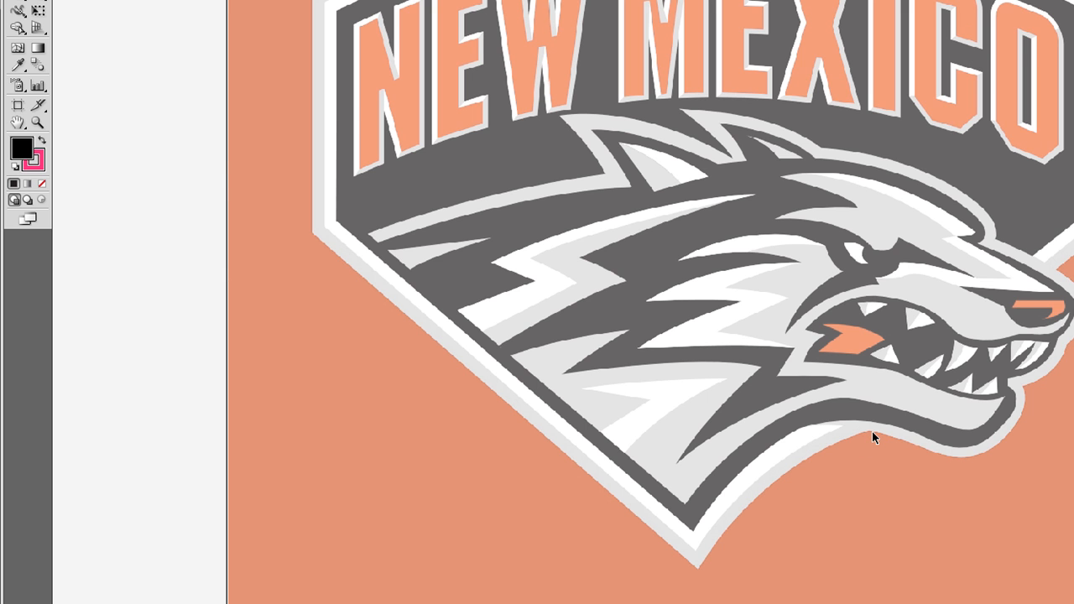
pyautogui.scroll(1, 872, 432)
pyautogui.scroll(-1, 872, 434)
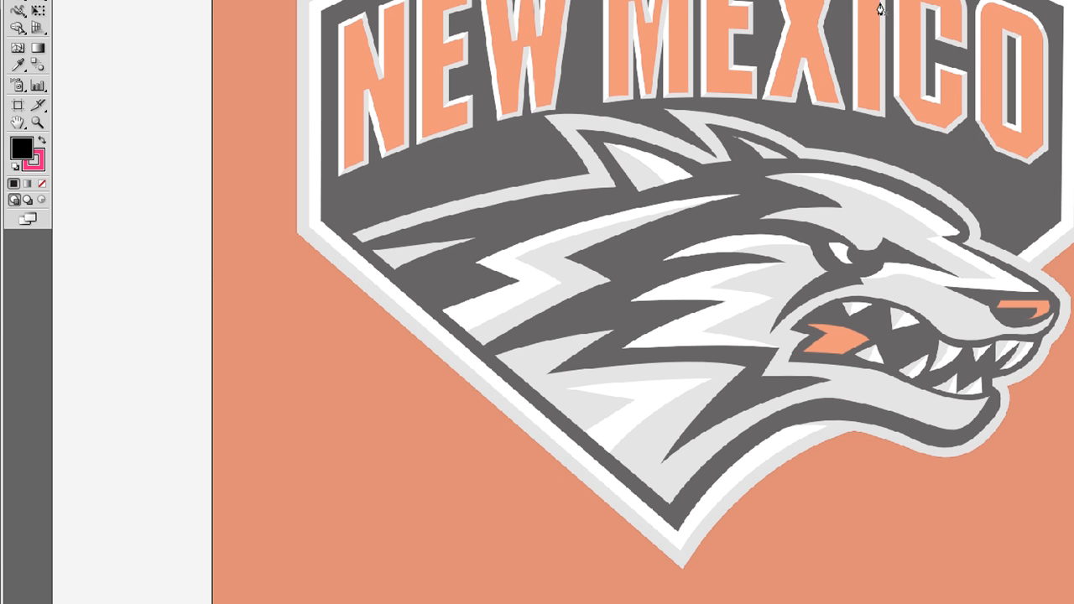
# Step: Start the gray border outline with the Pen tool under the wolf's jaw and curve it along the outer edge to the shield's lower tip
pyautogui.scroll(1, 845, 445)
pyautogui.scroll(2, 845, 443)
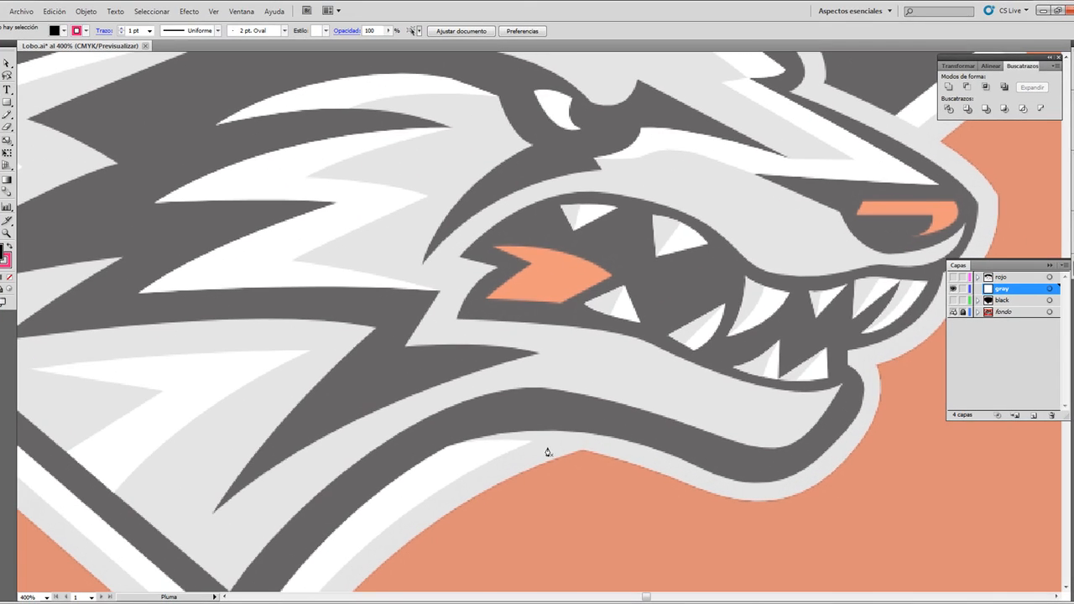
pyautogui.click(533, 442)
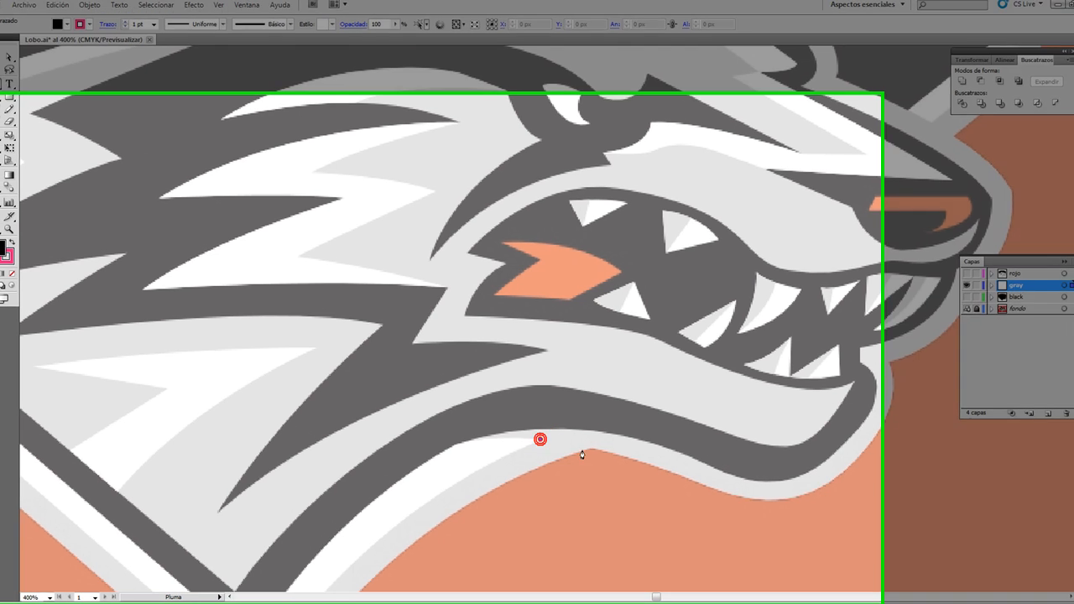
pyautogui.click(582, 450)
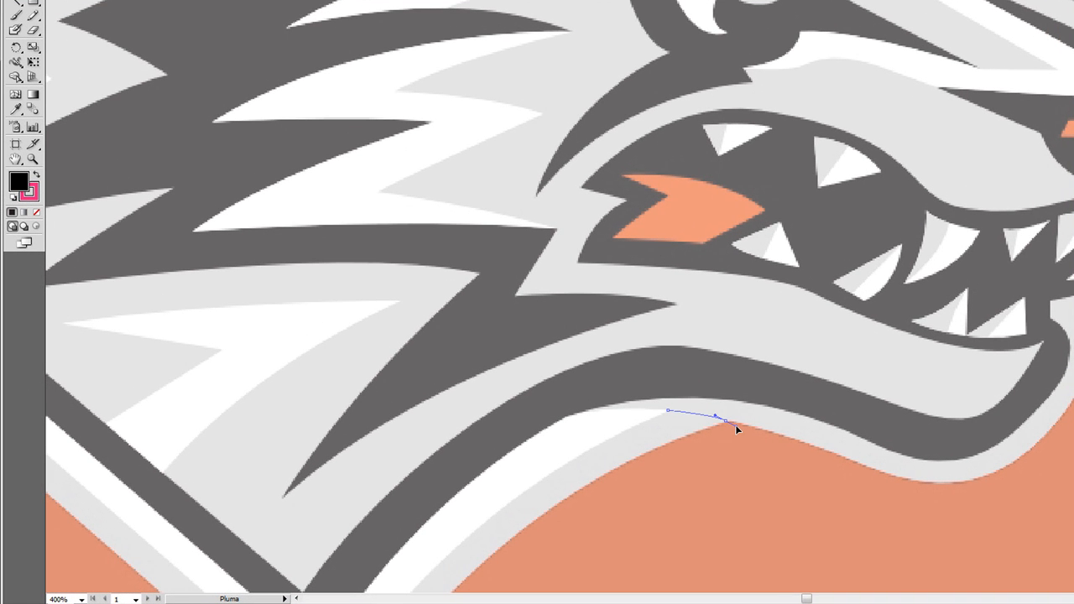
pyautogui.moveTo(735, 424); pyautogui.dragTo(736, 425)
pyautogui.click(725, 420)
pyautogui.scroll(-5, 696, 368)
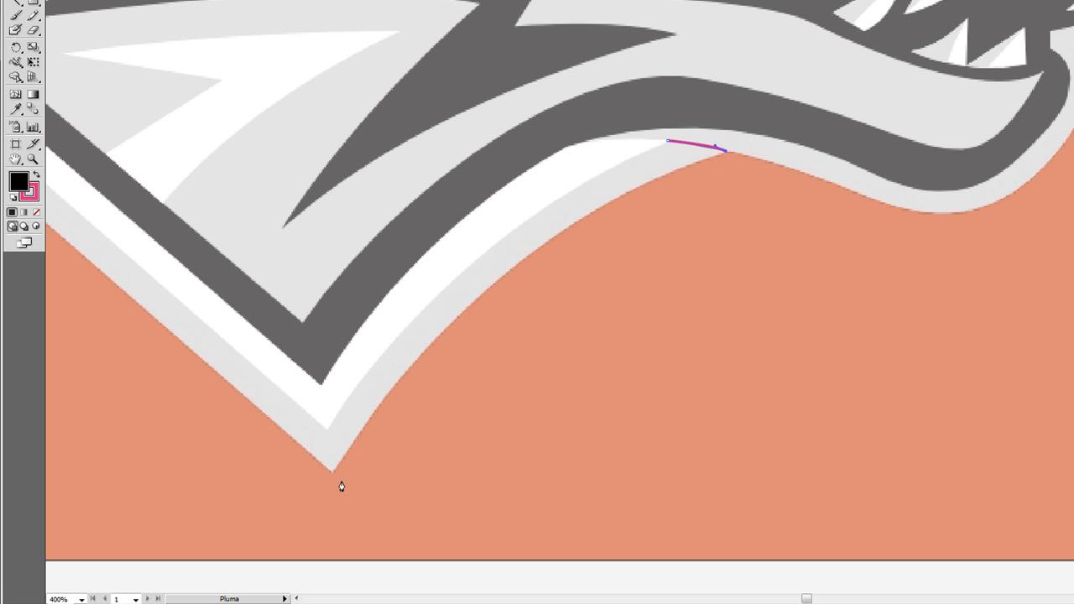
pyautogui.scroll(-2, 334, 473)
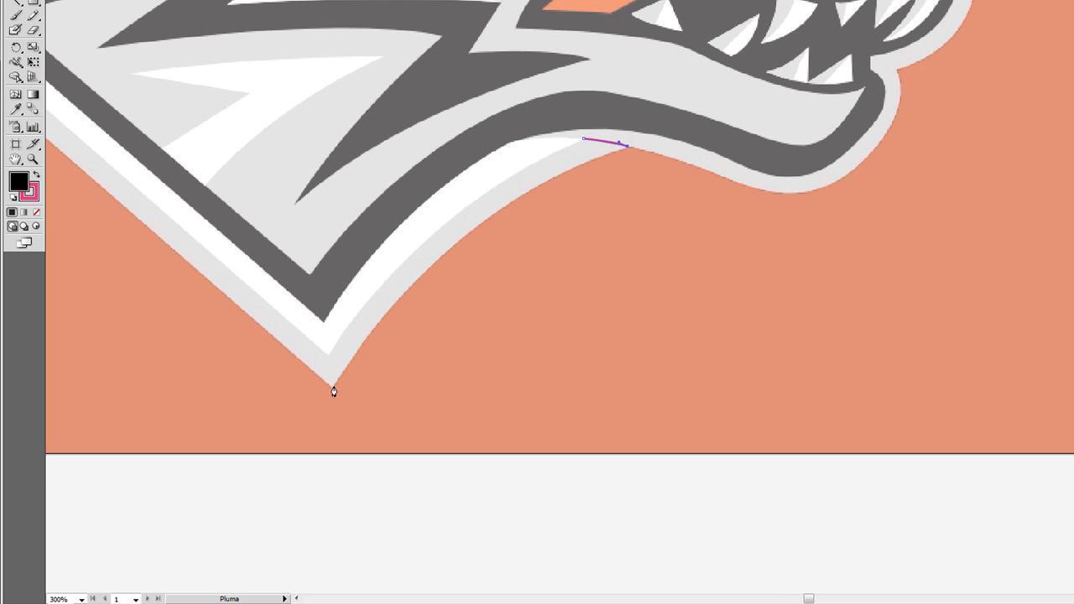
pyautogui.moveTo(331, 389); pyautogui.dragTo(215, 580)
pyautogui.click(332, 389)
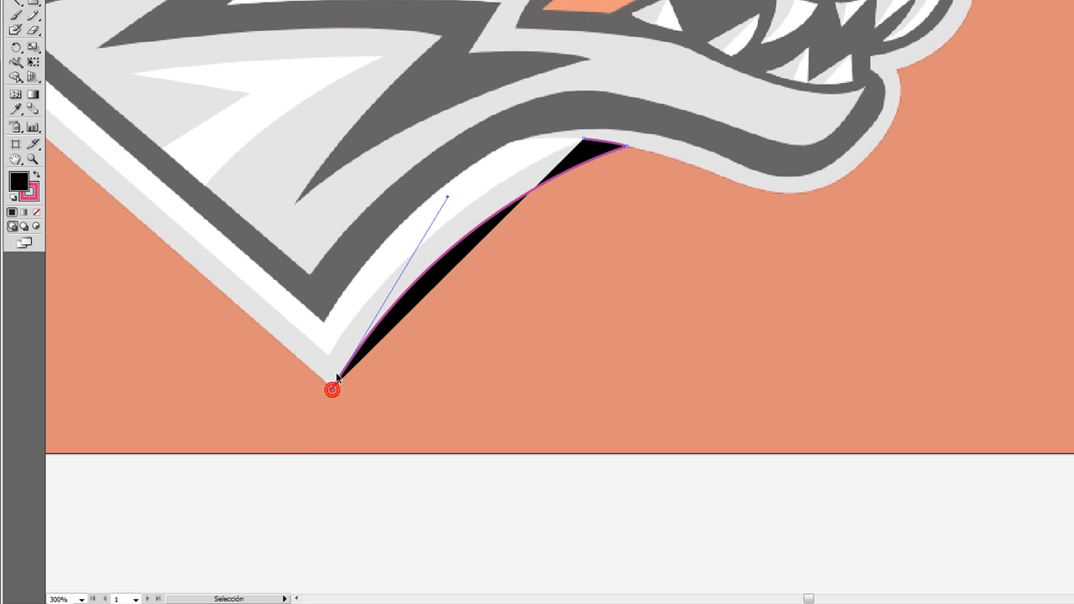
# Step: Continue the outer border outline up the diagonal edge and the vertical left side to the shield's upper-left corner
pyautogui.hscroll(-4, 403, 292)
pyautogui.scroll(5, 365, 305)
pyautogui.hscroll(-4, 52, 261)
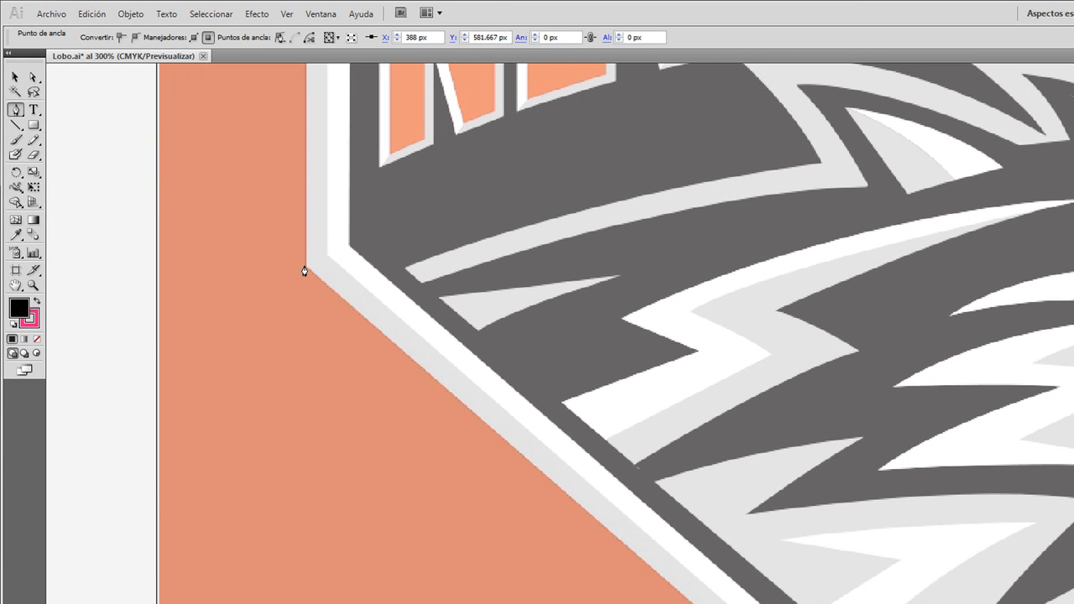
pyautogui.click(304, 267)
pyautogui.scroll(8, 328, 291)
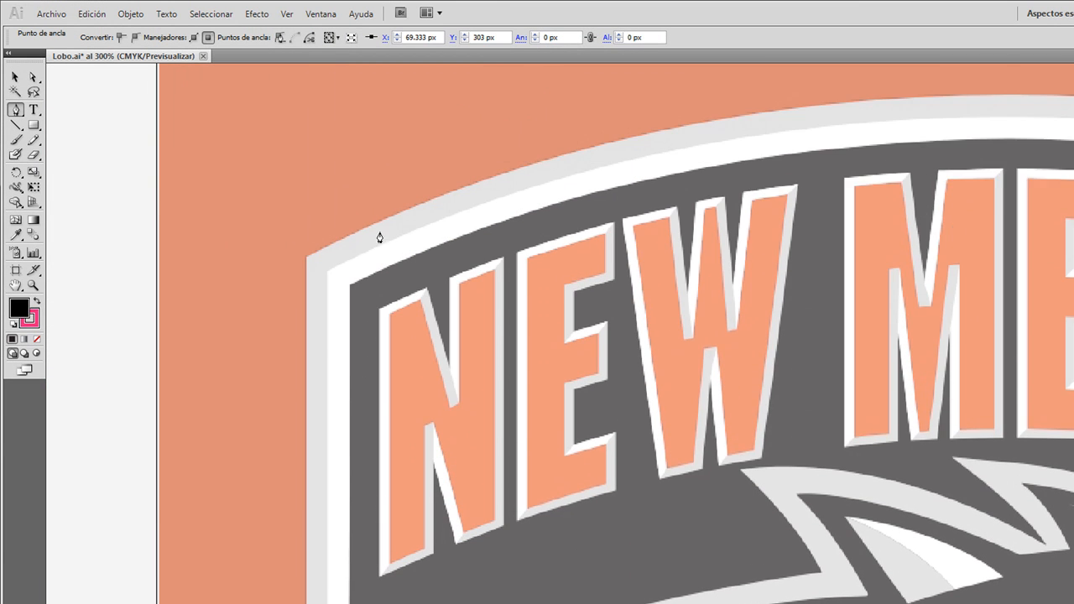
pyautogui.click(304, 265)
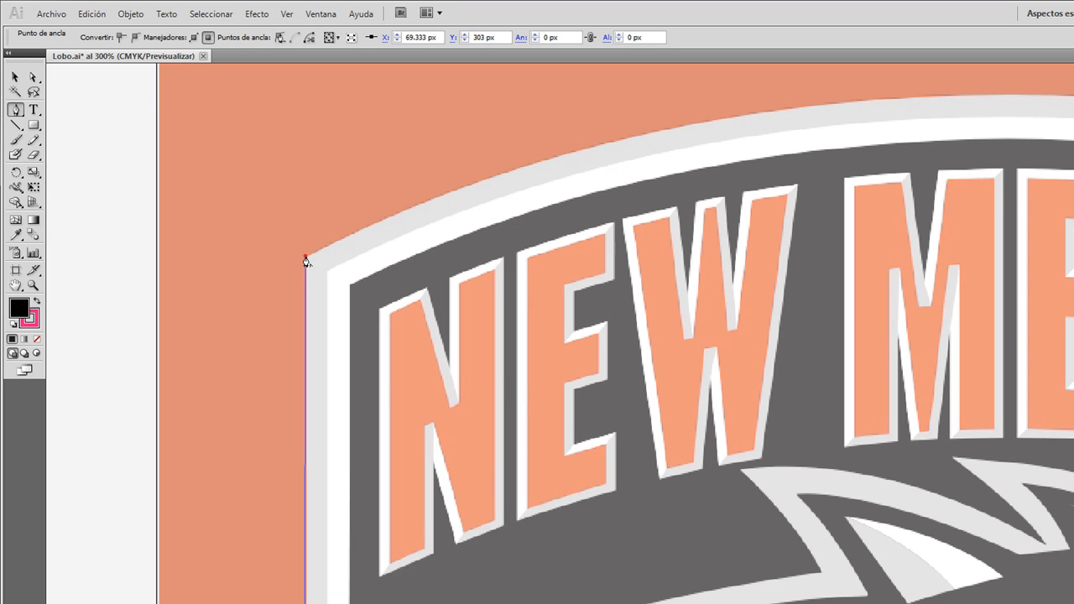
# Step: Trace the border's outer top arc to the shield's upper-right corner and continue straight down to the lower-right corner
pyautogui.hscroll(4, 982, 131)
pyautogui.scroll(-1, 911, 162)
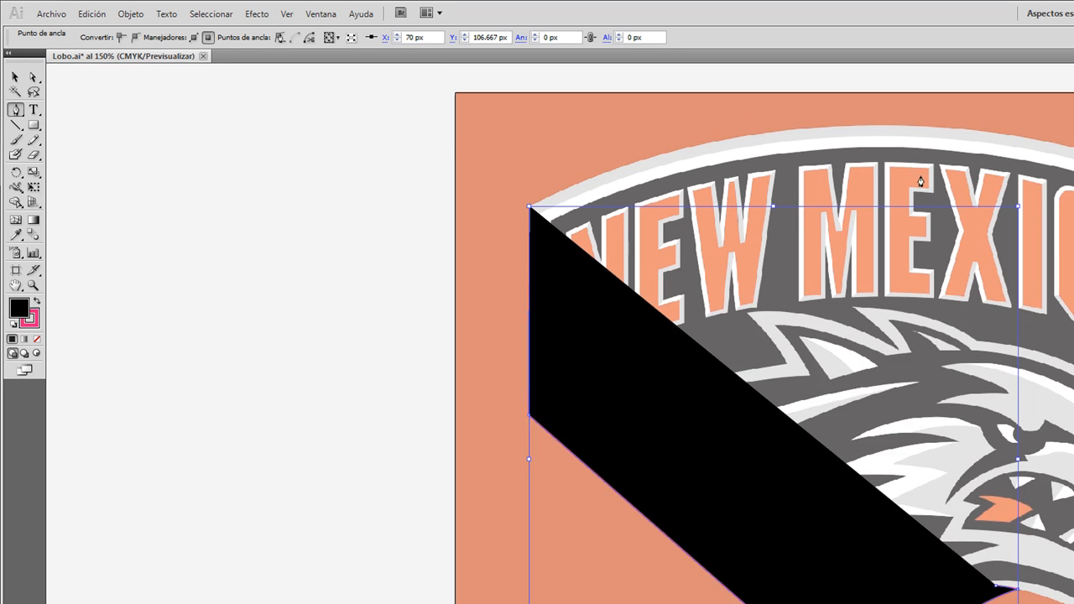
pyautogui.scroll(3, 915, 189)
pyautogui.scroll(1, 911, 237)
pyautogui.hscroll(2, 861, 232)
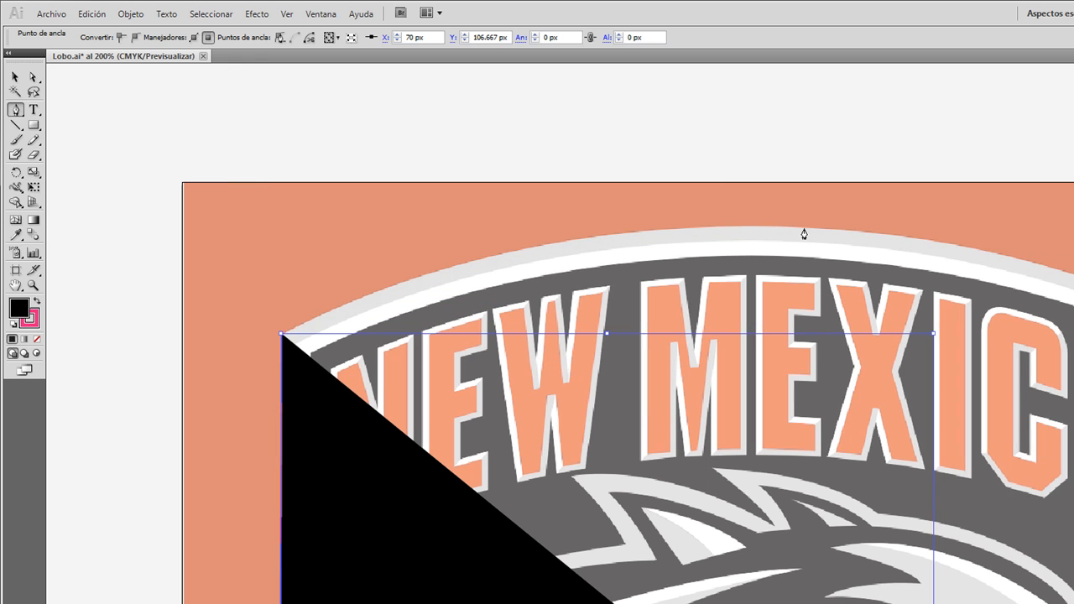
pyautogui.moveTo(763, 227); pyautogui.dragTo(1046, 232)
pyautogui.hscroll(3, 1040, 286)
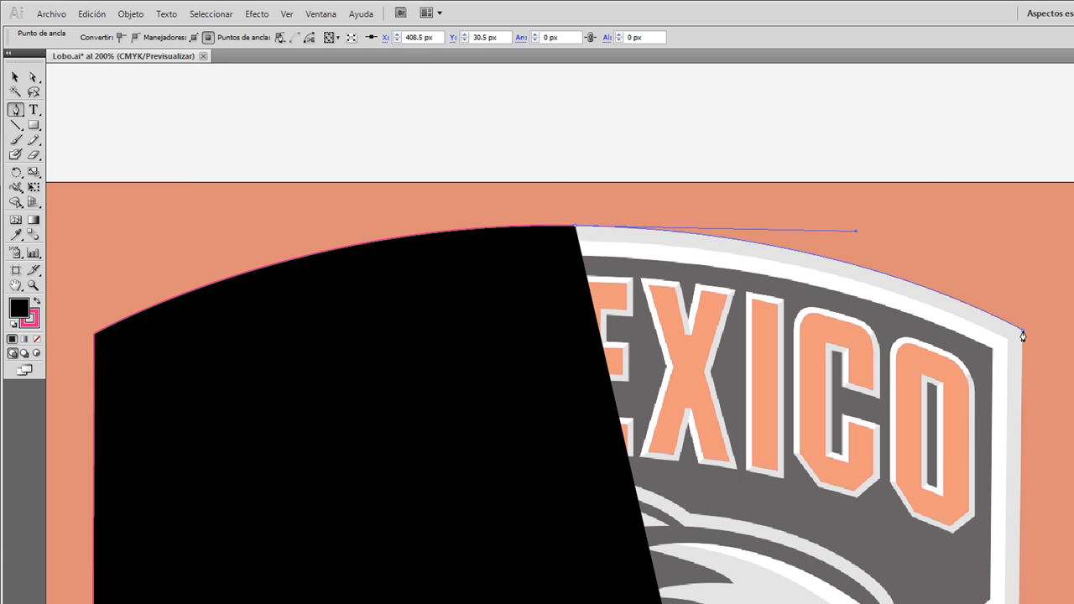
pyautogui.click(1023, 330)
pyautogui.scroll(-3, 1025, 340)
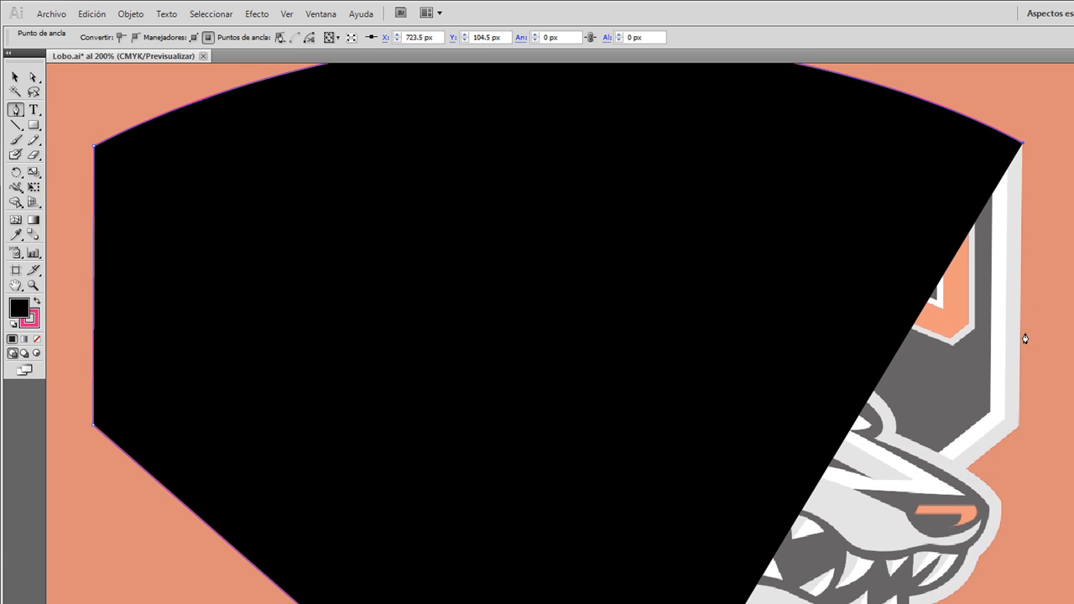
pyautogui.click(1019, 427)
# Step: Select the unfinished border path and set its fill to none, keeping the pink stroke
pyautogui.click(15, 77)
pyautogui.click(358, 183)
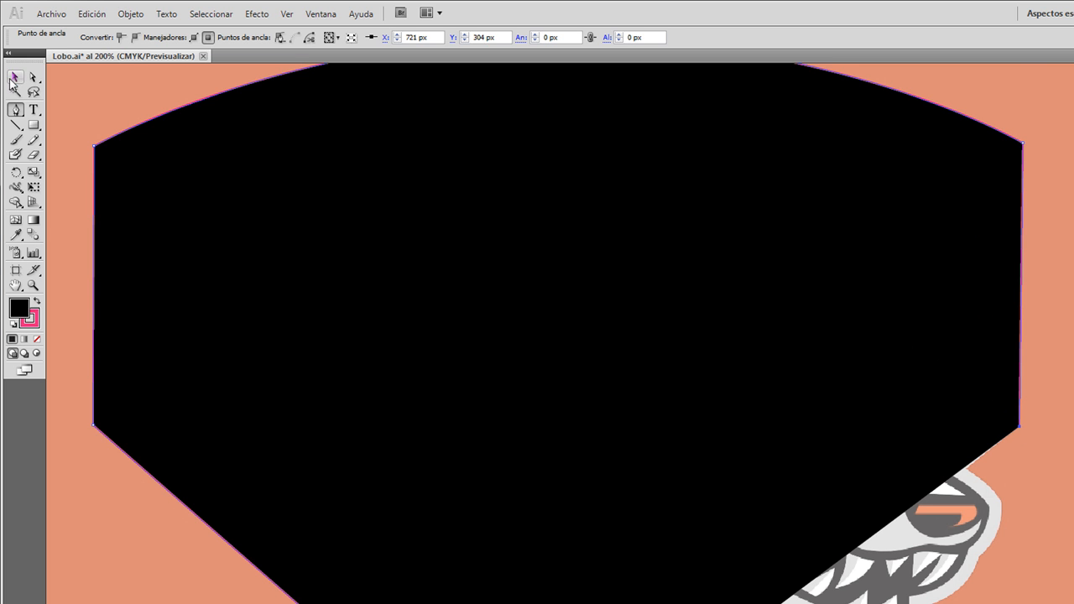
pyautogui.click(62, 31)
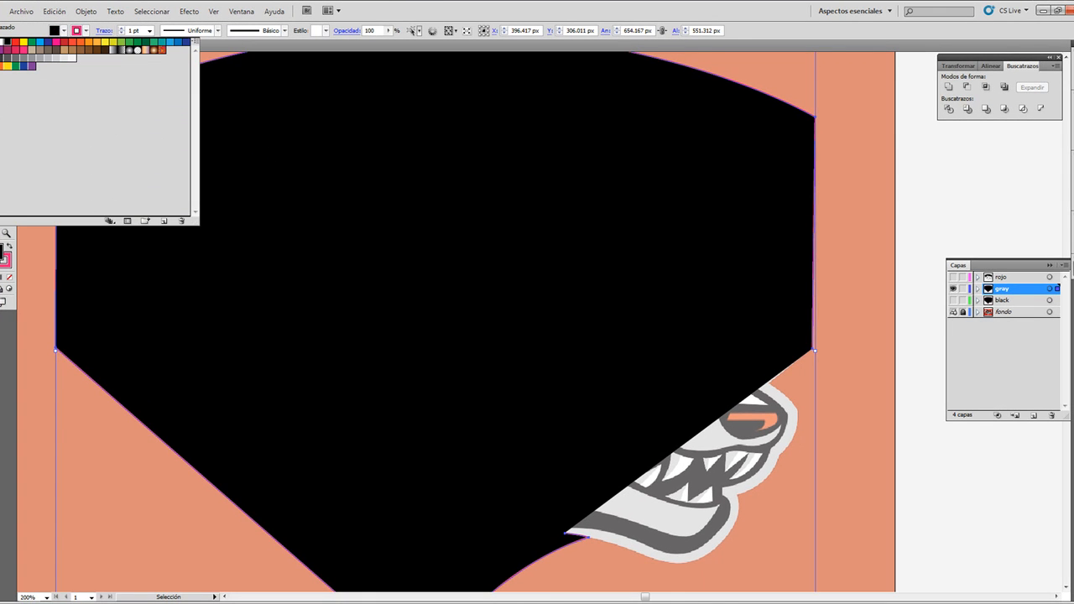
pyautogui.click(1, 42)
pyautogui.click(11, 238)
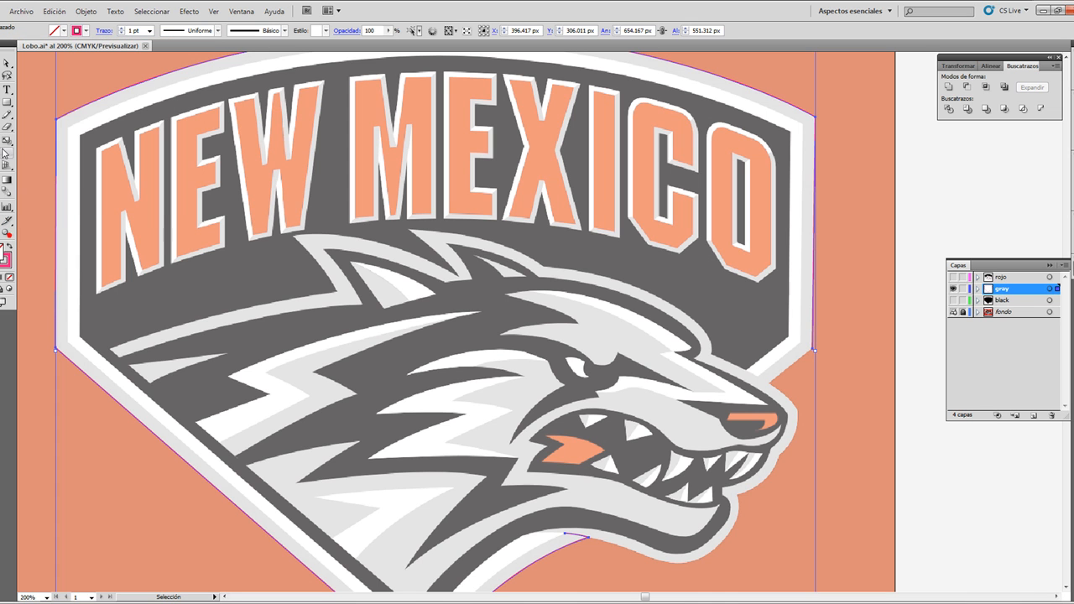
# Step: Resume the path at the shield's lower-right corner, extend it to the wolf's snout, and turn it to the tip of the white band
pyautogui.press('p')
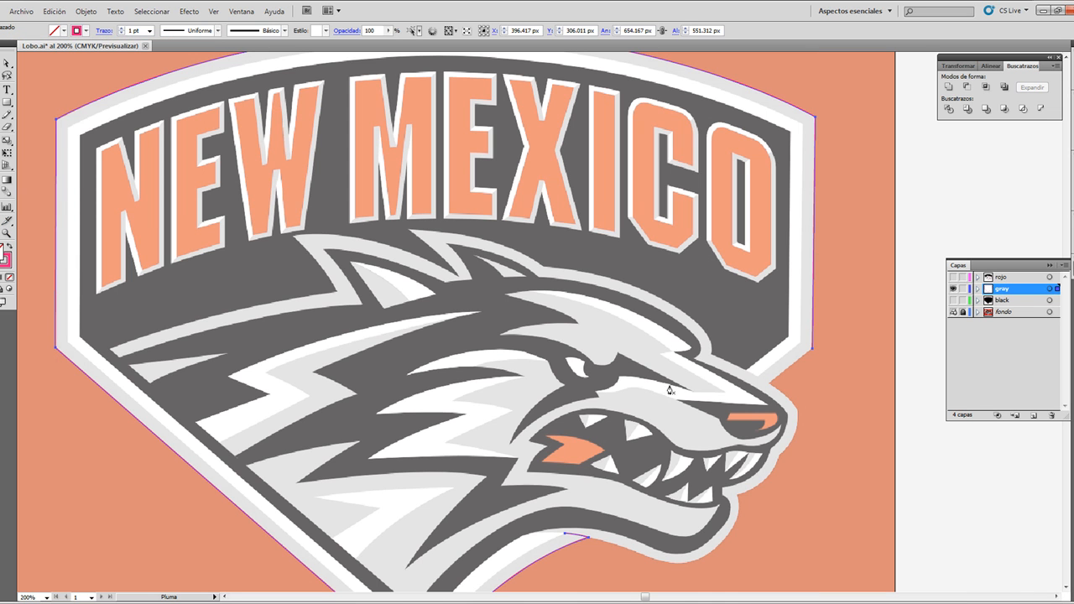
pyautogui.click(814, 353)
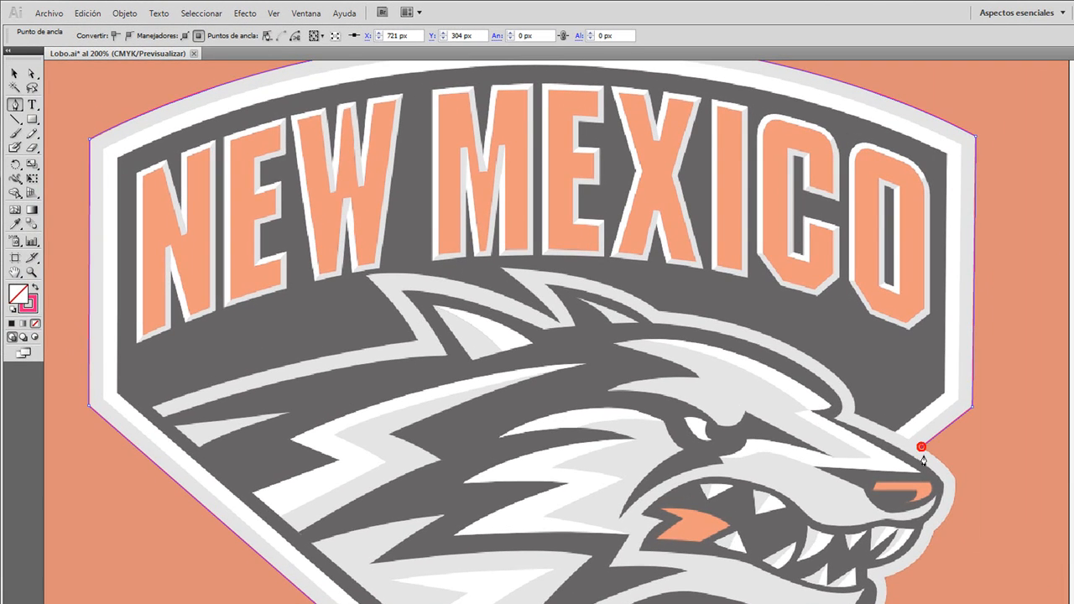
pyautogui.scroll(7, 911, 442)
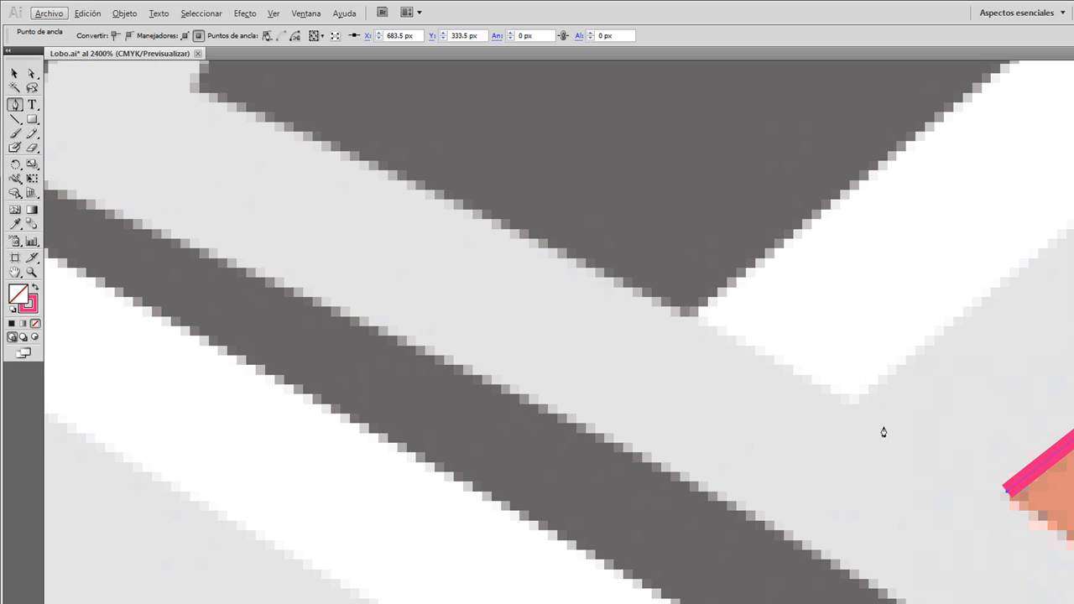
pyautogui.moveTo(862, 406)
pyautogui.mouseDown()
pyautogui.moveTo(811, 383)
pyautogui.moveTo(823, 387)
pyautogui.mouseUp()
pyautogui.click(862, 407)
pyautogui.scroll(-6, 998, 335)
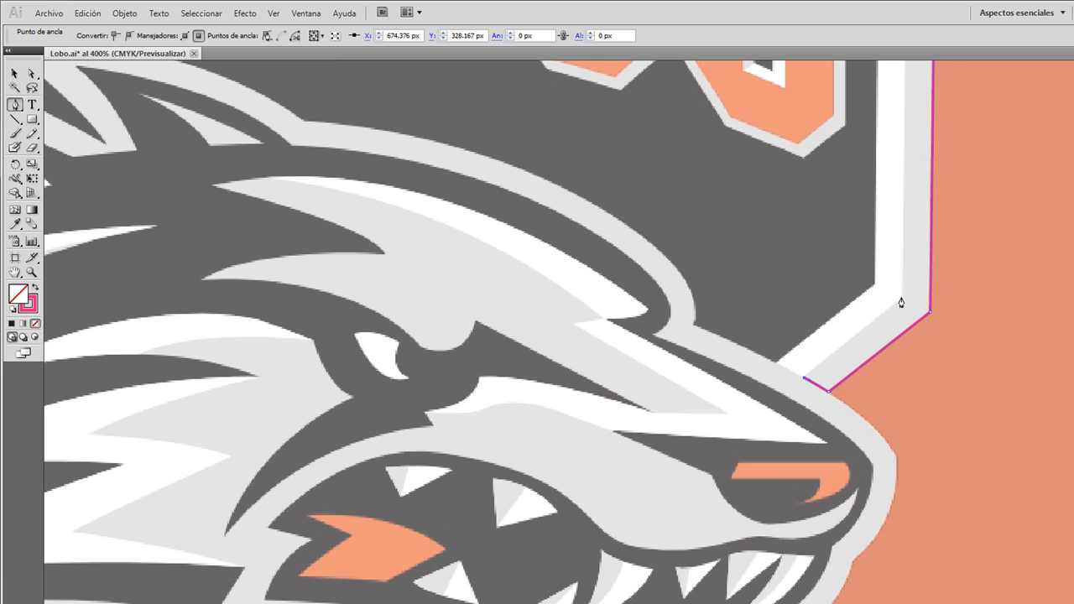
# Step: Trace the gray border's inner edge along the white band up to the shield's inner upper-right corner
pyautogui.click(901, 299)
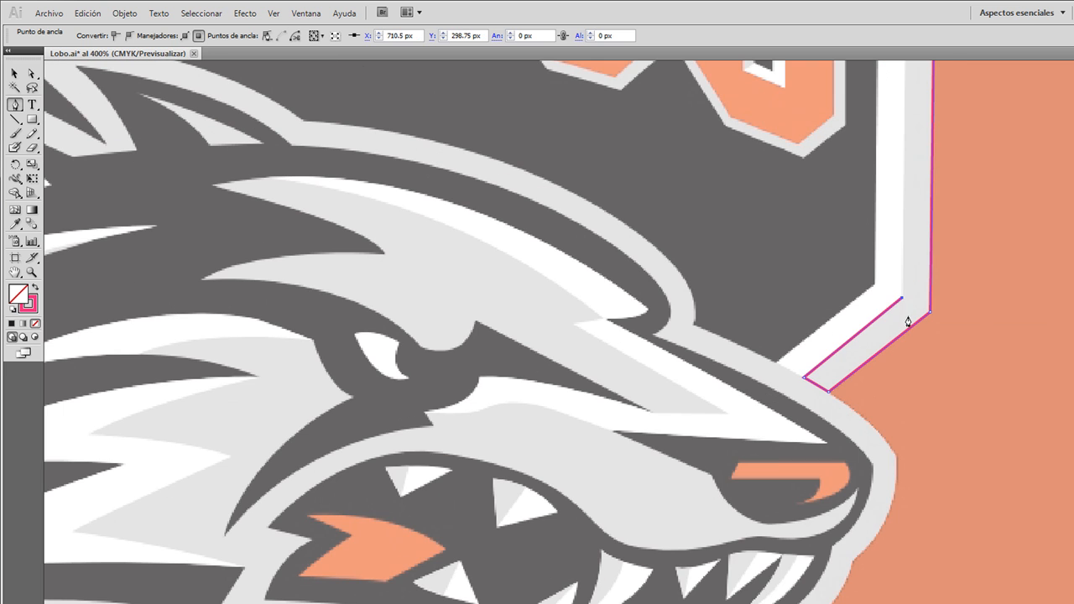
pyautogui.scroll(5, 902, 336)
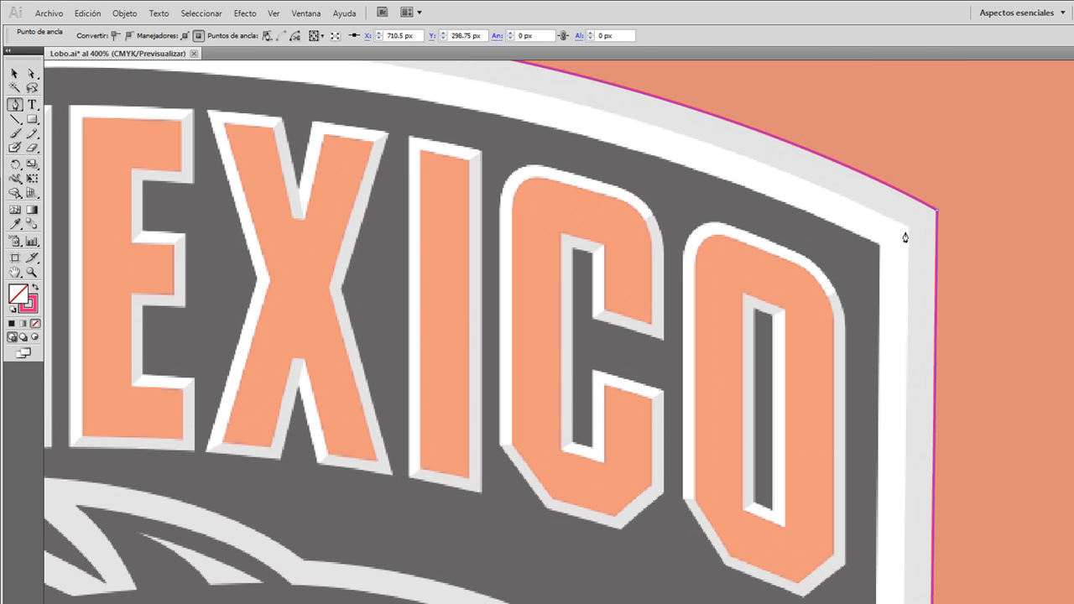
pyautogui.click(909, 229)
# Step: Curve the inner edge along the top arc above the lettering to the shield's inner upper-left corner
pyautogui.scroll(3, 906, 250)
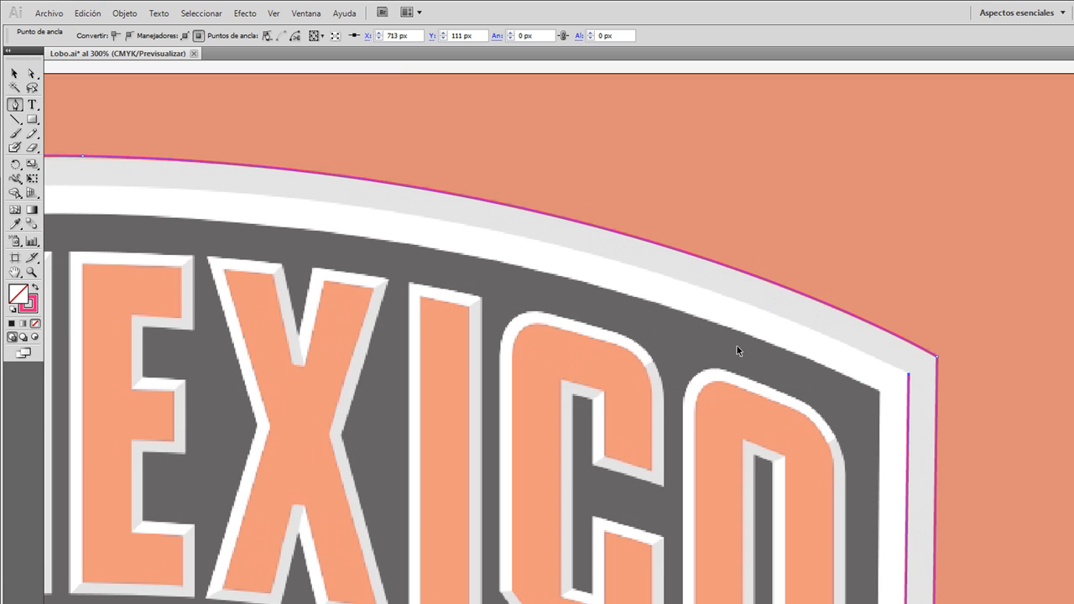
pyautogui.scroll(-2, 737, 346)
pyautogui.hscroll(-4, 736, 346)
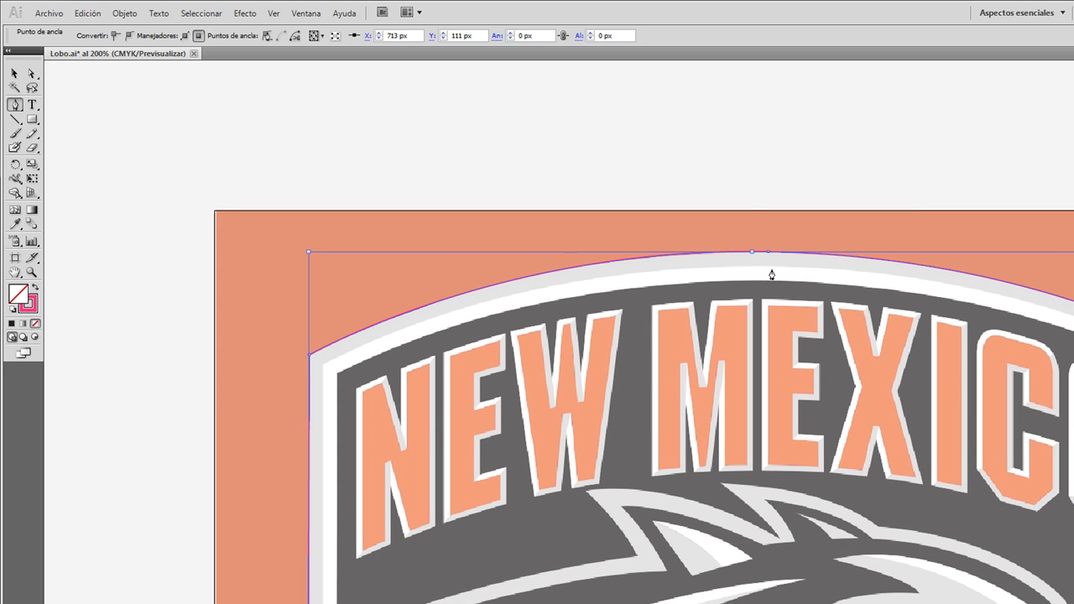
pyautogui.scroll(1, 762, 279)
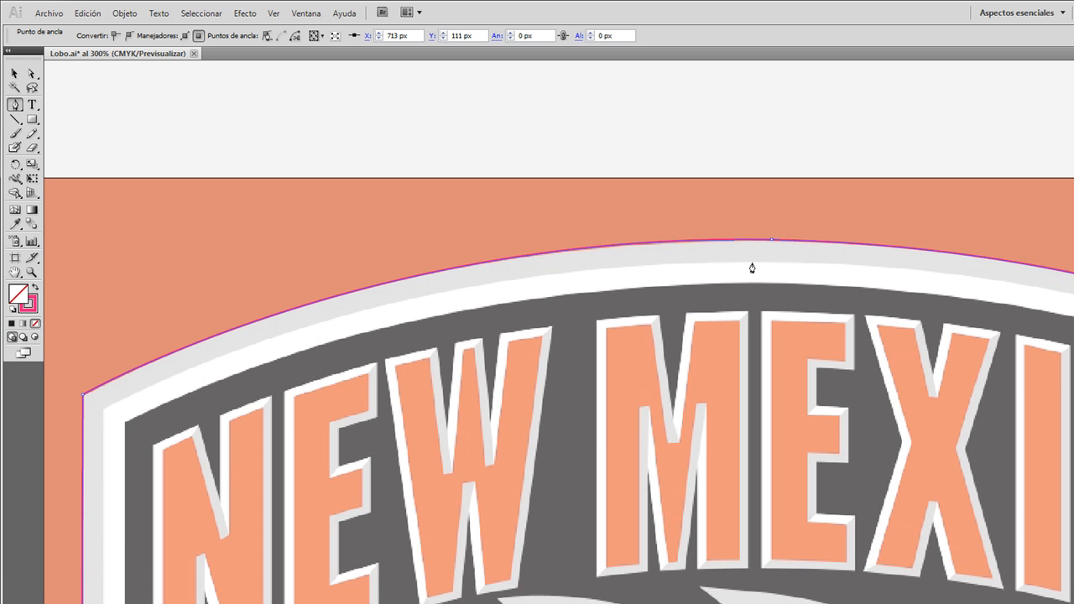
pyautogui.moveTo(747, 262); pyautogui.dragTo(433, 276)
pyautogui.moveTo(420, 272); pyautogui.dragTo(133, 275)
pyautogui.hscroll(8, 395, 276)
pyautogui.hscroll(-6, 614, 403)
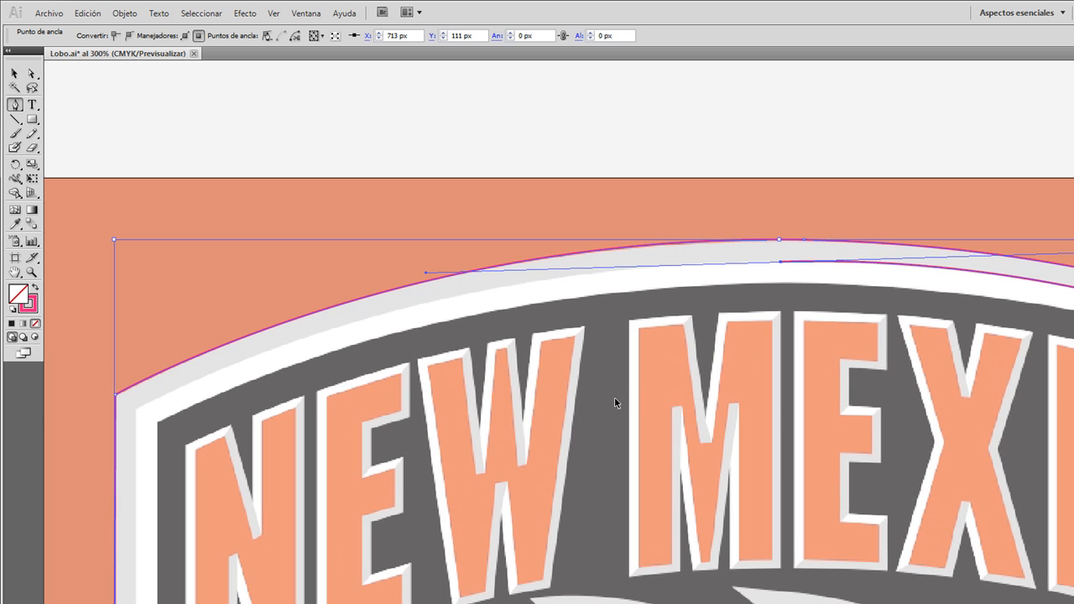
pyautogui.click(137, 412)
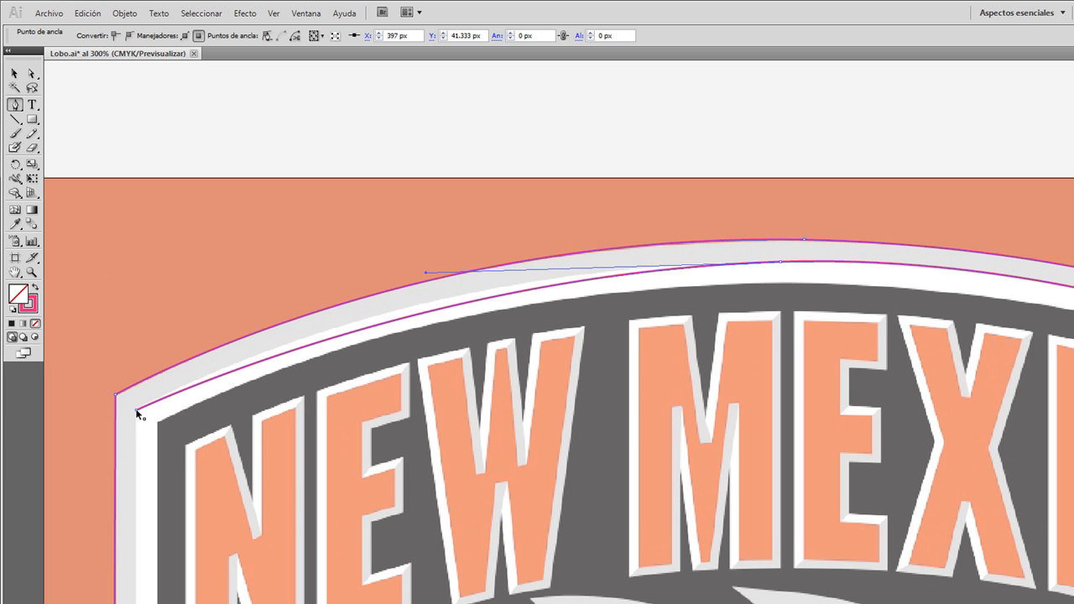
pyautogui.moveTo(137, 412)
pyautogui.mouseDown()
pyautogui.moveTo(101, 462)
pyautogui.moveTo(87, 454)
pyautogui.moveTo(50, 477)
pyautogui.moveTo(91, 470)
pyautogui.moveTo(89, 495)
pyautogui.moveTo(108, 484)
pyautogui.mouseUp()
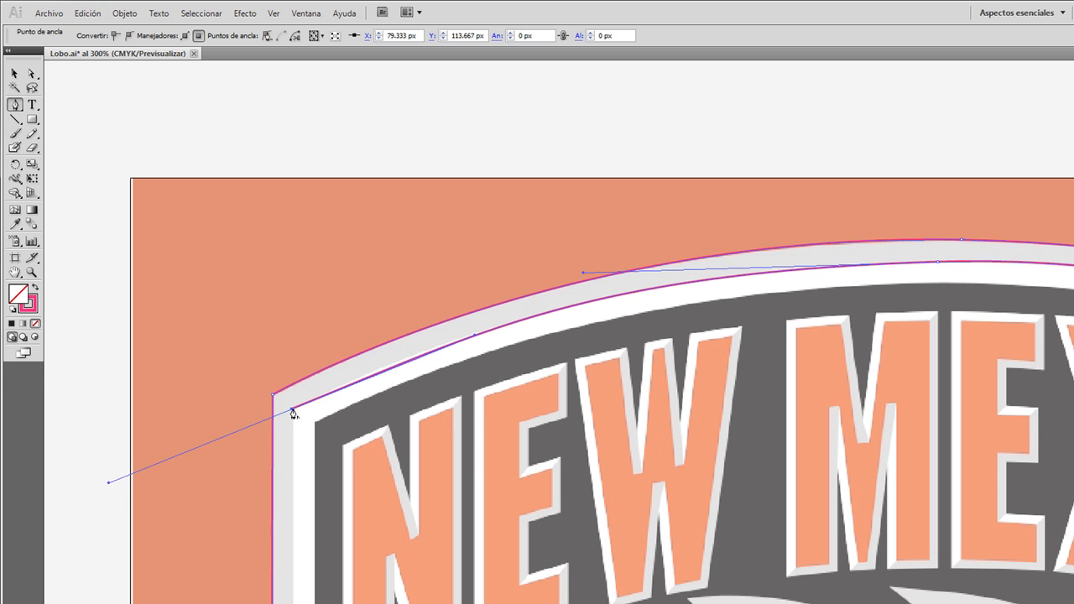
pyautogui.click(293, 413)
# Step: Trace the gray border's inner edge down the shield's left side and diagonally along the white band to its lower tip
pyautogui.scroll(-6, 330, 444)
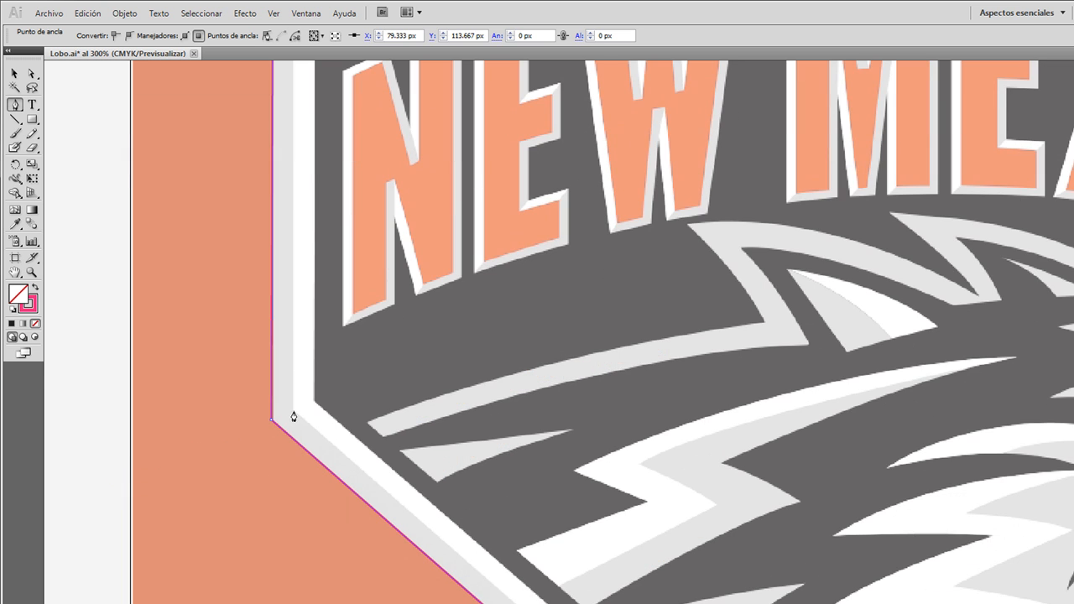
pyautogui.click(292, 413)
pyautogui.scroll(-8, 818, 522)
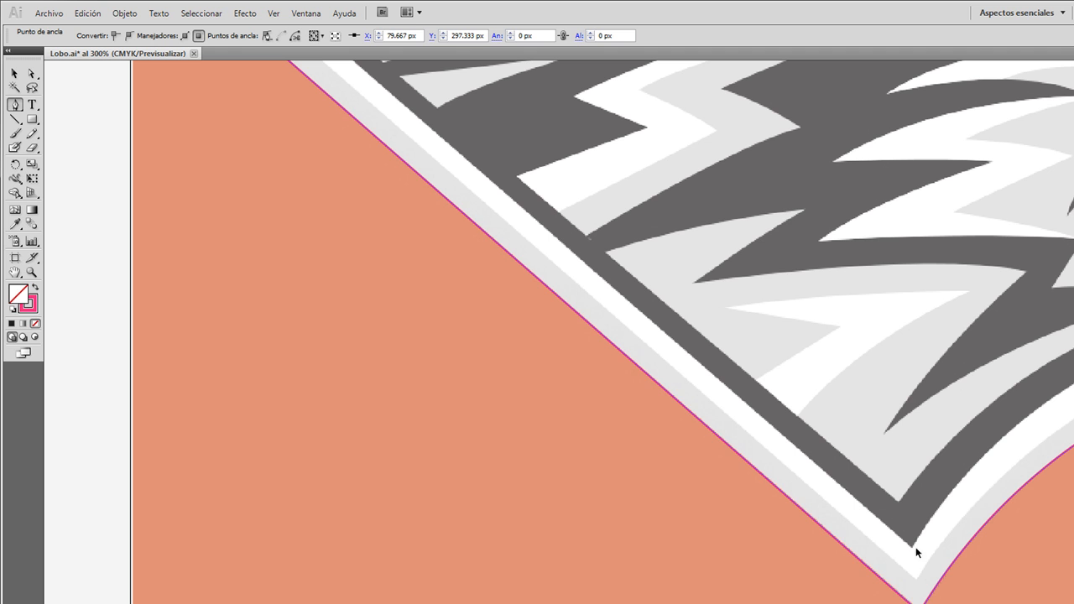
pyautogui.click(915, 582)
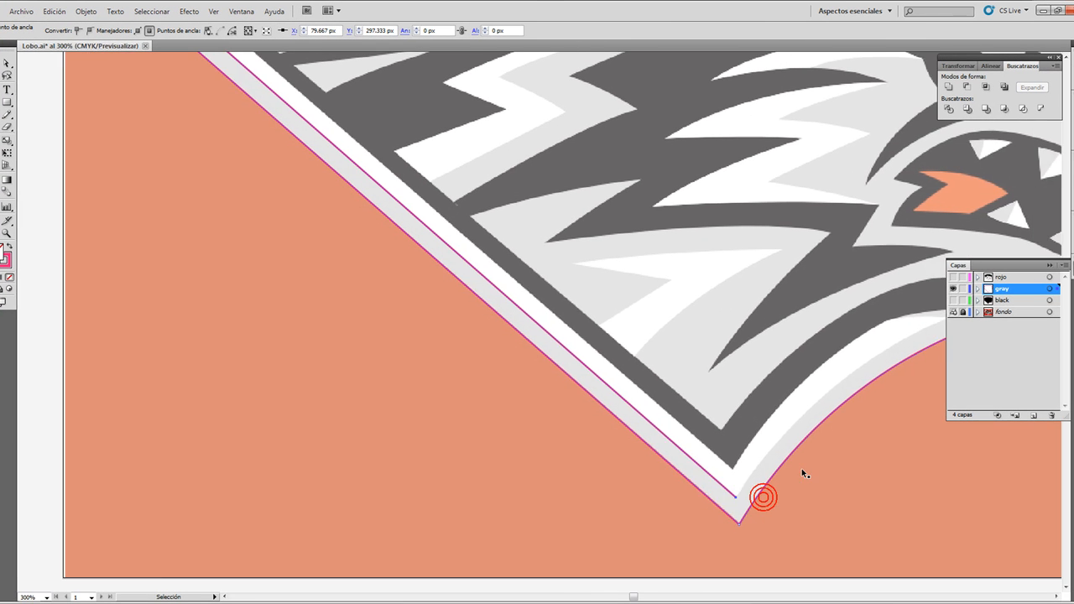
# Step: Curve the inner edge from the shield's lower tip up to the wolf's jaw and finish the border path
pyautogui.hscroll(6, 994, 548)
pyautogui.click(667, 319)
pyautogui.moveTo(669, 319); pyautogui.dragTo(795, 271)
pyautogui.press('v')
pyautogui.scroll(-3, 681, 362)
pyautogui.scroll(3, 687, 366)
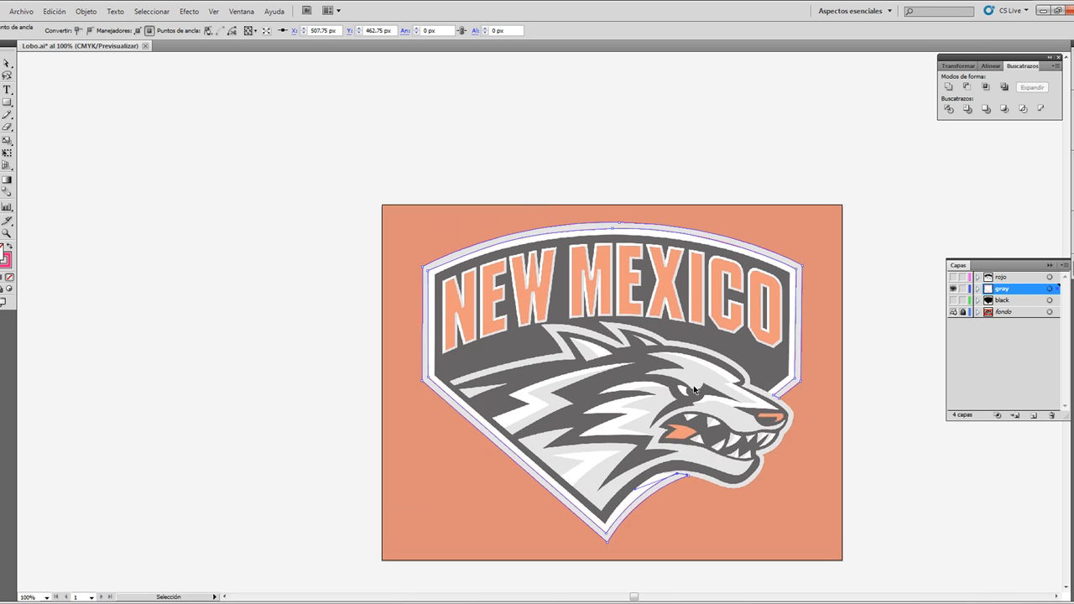
pyautogui.scroll(1, 705, 374)
pyautogui.scroll(1, 705, 372)
pyautogui.press('p')
pyautogui.click(251, 135)
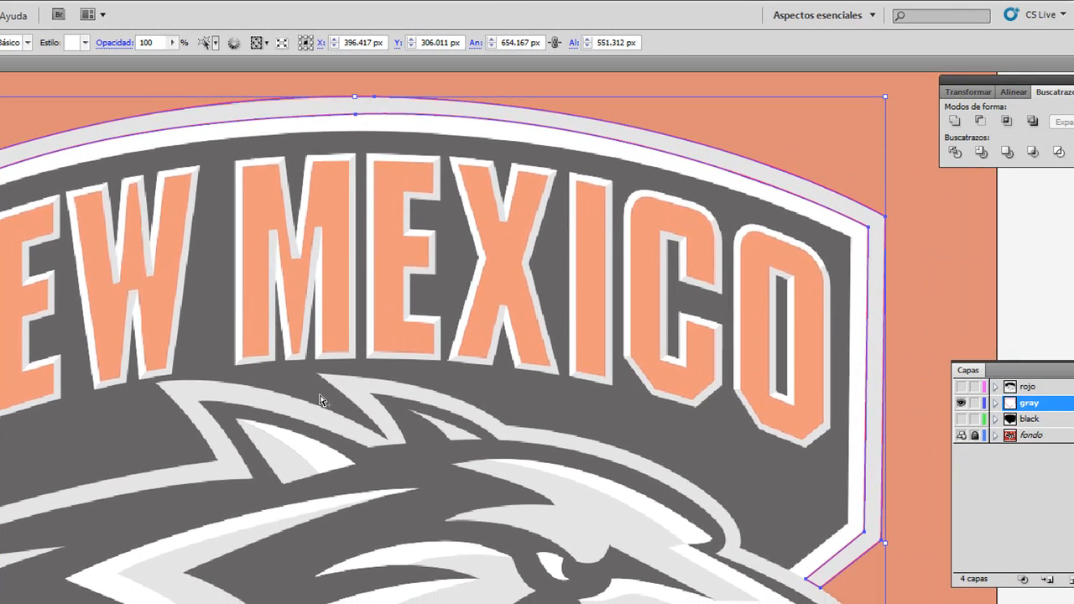
# Step: Turn off the template option of the fondo layer to restore the image's full colours and unlock it
pyautogui.scroll(-2, 745, 426)
pyautogui.scroll(-1, 559, 453)
pyautogui.scroll(1, 560, 454)
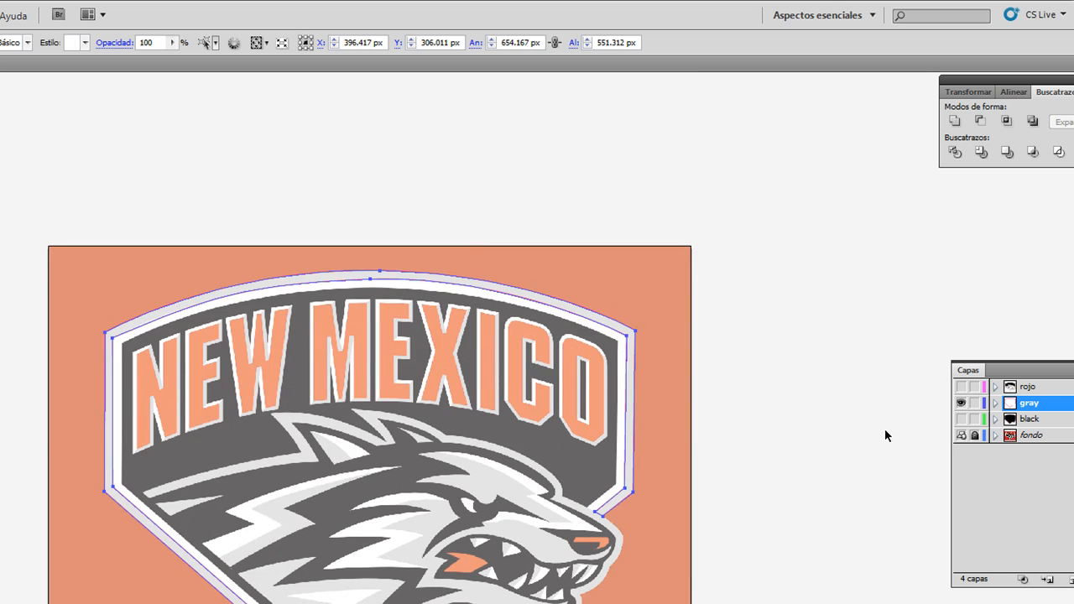
pyautogui.click(991, 438)
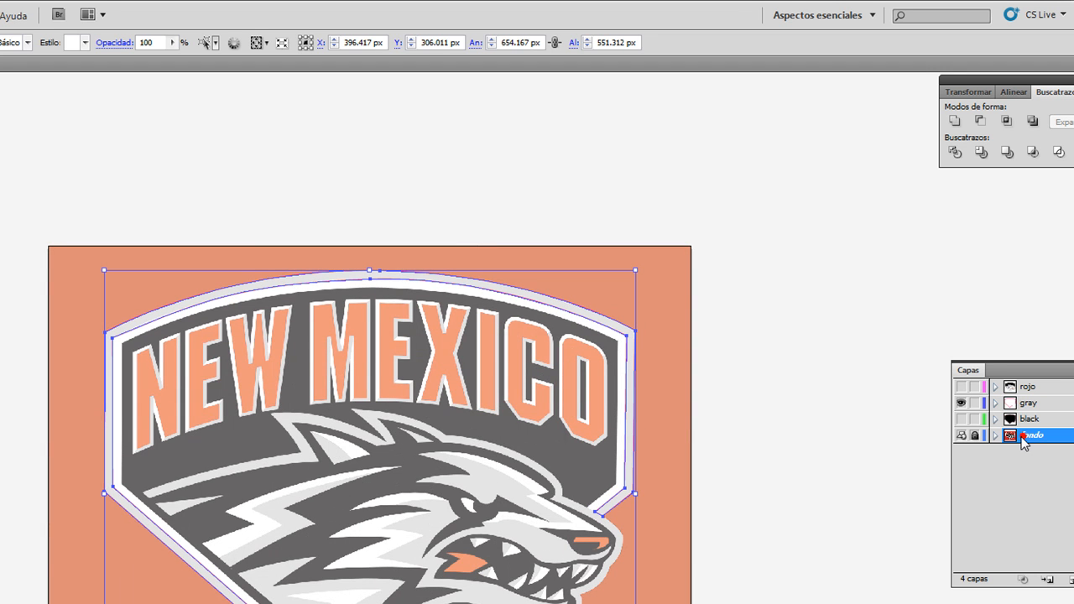
pyautogui.doubleClick(1026, 436)
pyautogui.click(255, 431)
pyautogui.click(524, 381)
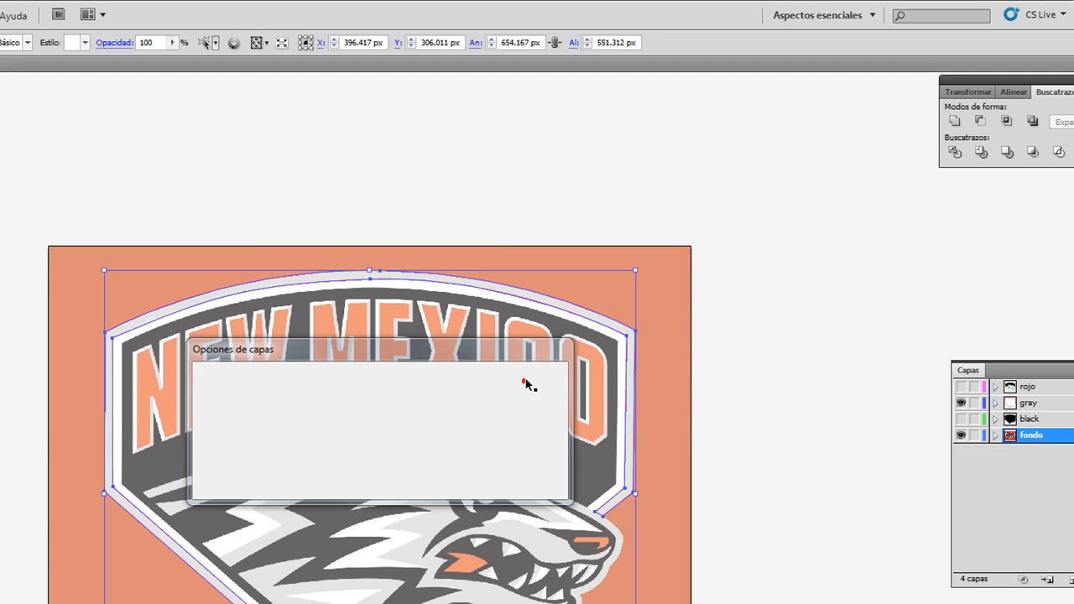
# Step: Place a duplicate of the full-colour logo image beside the artboard, to the left of the original
pyautogui.moveTo(679, 393); pyautogui.dragTo(692, 348)
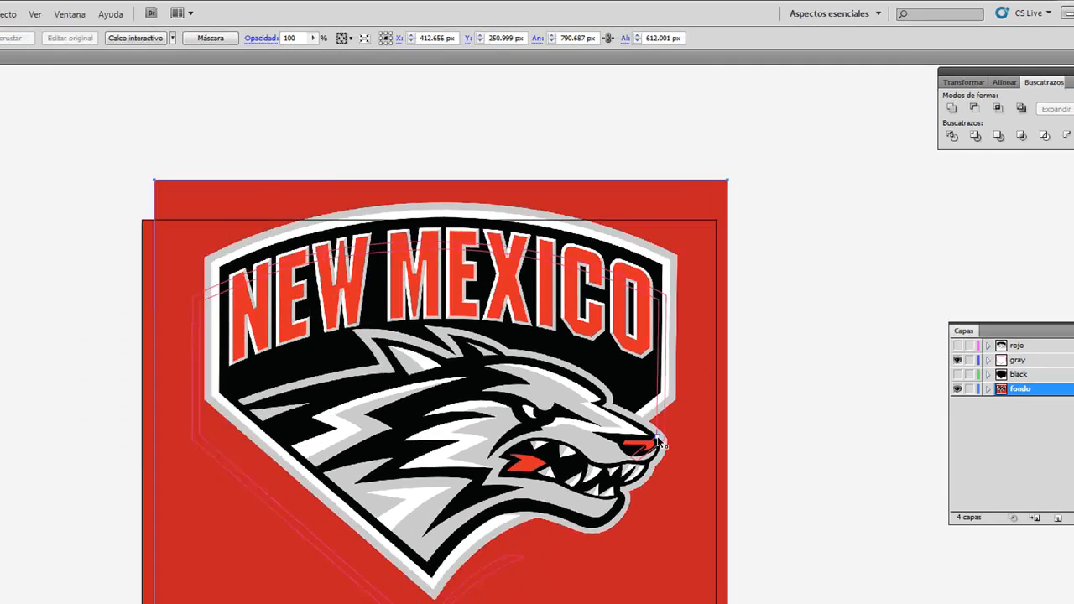
pyautogui.moveTo(659, 468); pyautogui.dragTo(223, 367)
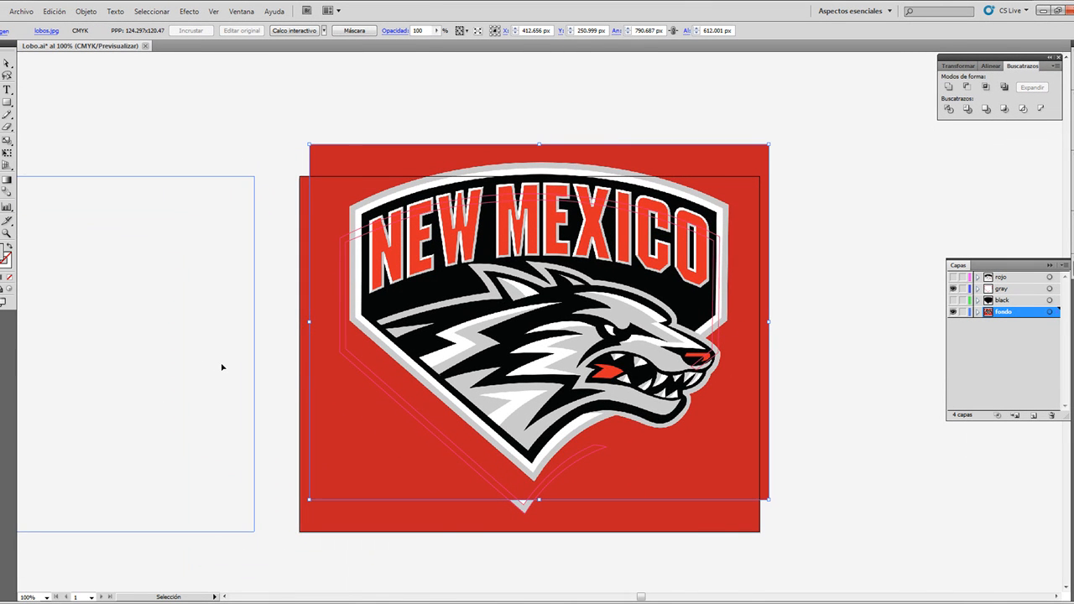
pyautogui.doubleClick(1018, 317)
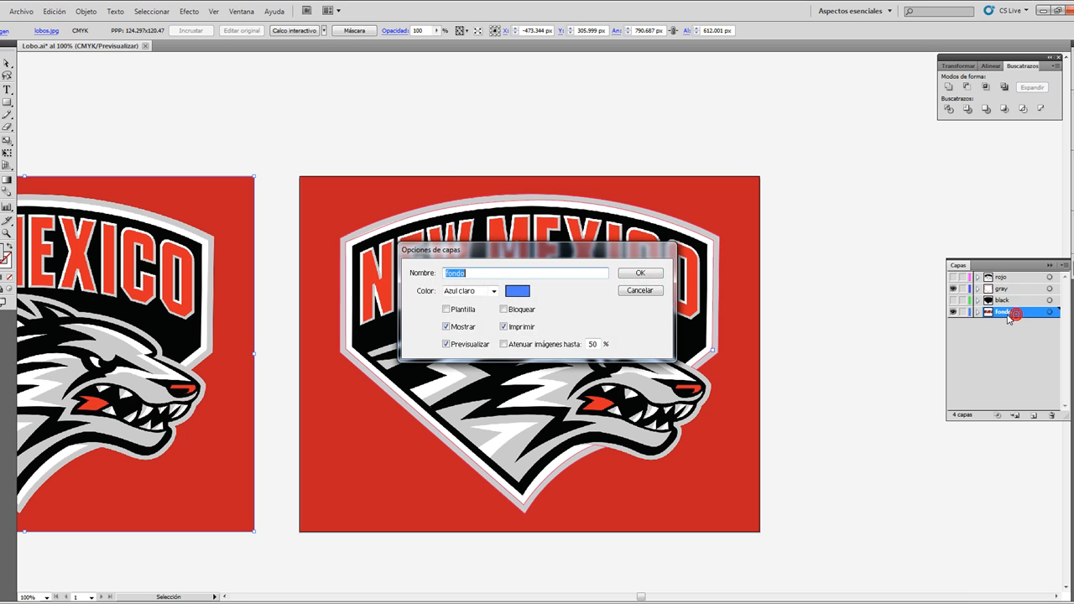
pyautogui.click(642, 296)
# Step: Create a new layer above fondo and move the duplicate image onto it, keeping the original image in fondo
pyautogui.click(978, 311)
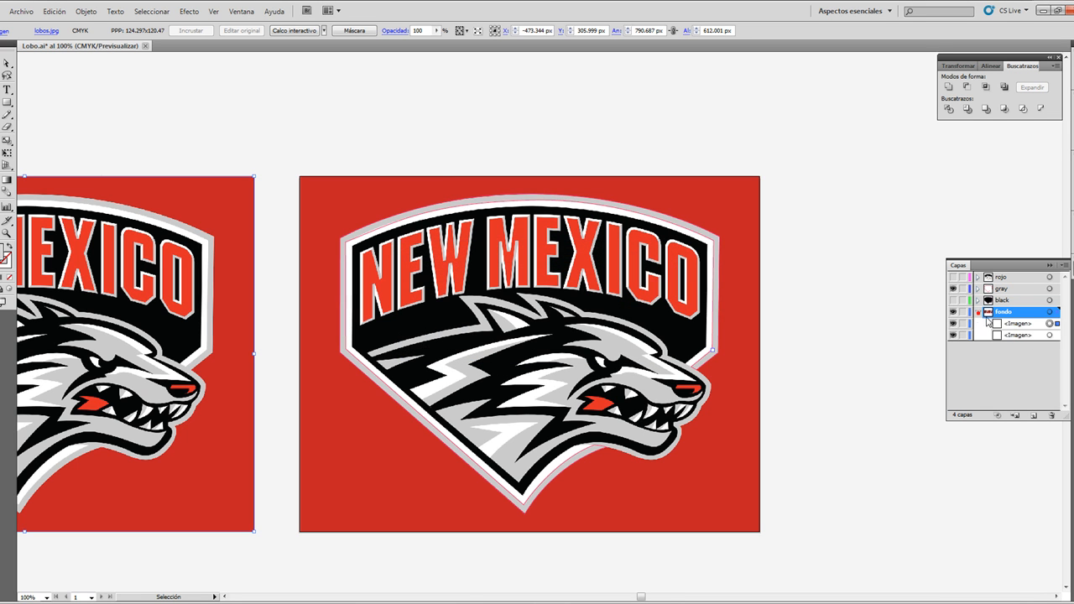
pyautogui.click(1018, 335)
pyautogui.moveTo(1014, 306); pyautogui.dragTo(1007, 302)
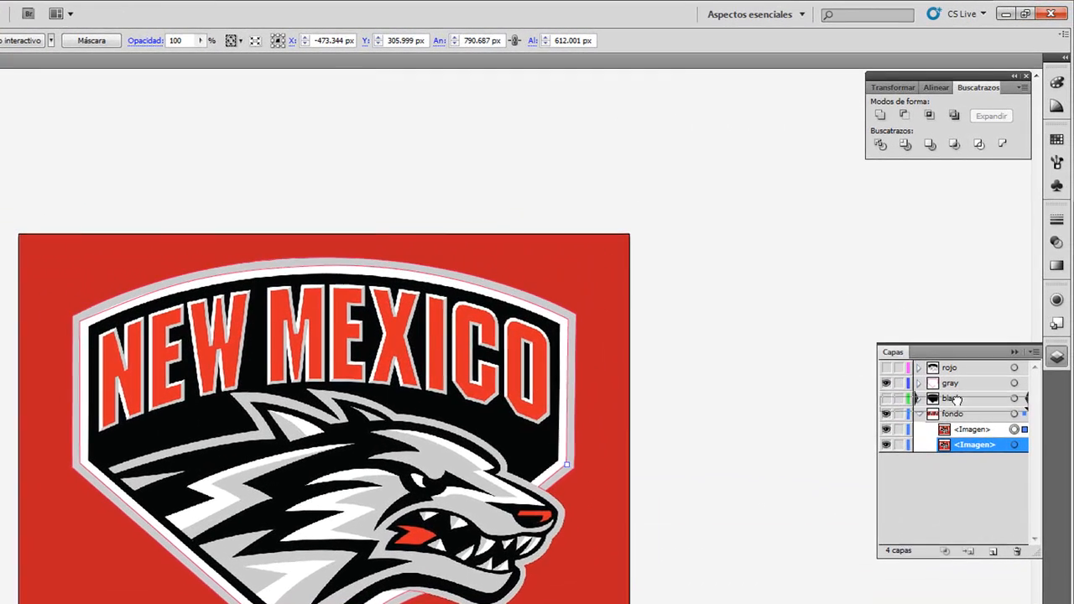
pyautogui.moveTo(957, 400)
pyautogui.mouseDown()
pyautogui.moveTo(978, 460)
pyautogui.moveTo(965, 416)
pyautogui.mouseUp()
pyautogui.click(994, 552)
pyautogui.click(957, 445)
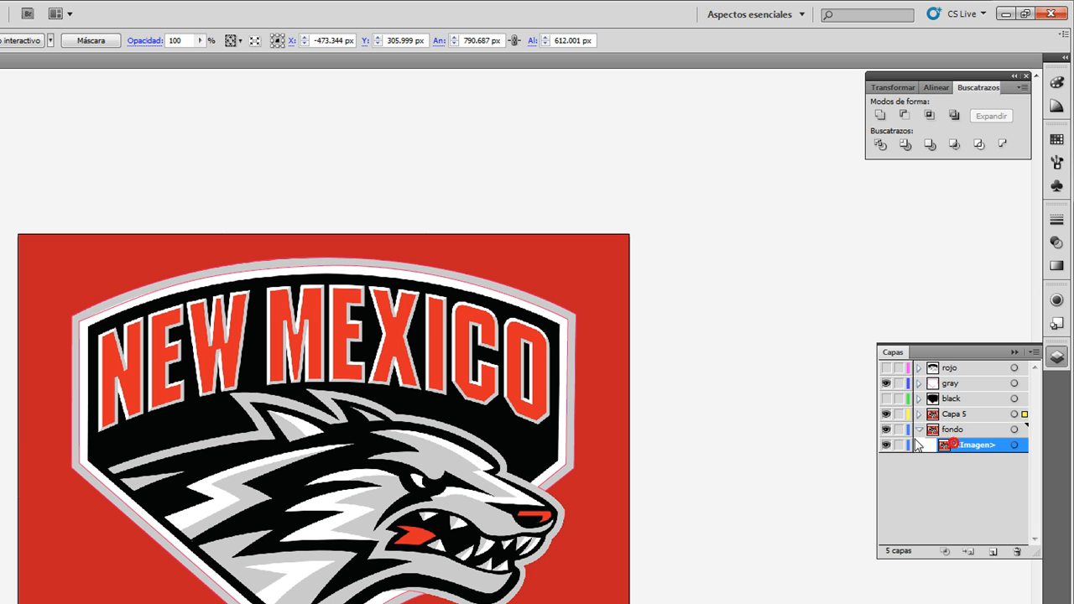
pyautogui.click(917, 430)
# Step: Make the fondo layer a template again so its image is dimmed and locked
pyautogui.doubleClick(957, 431)
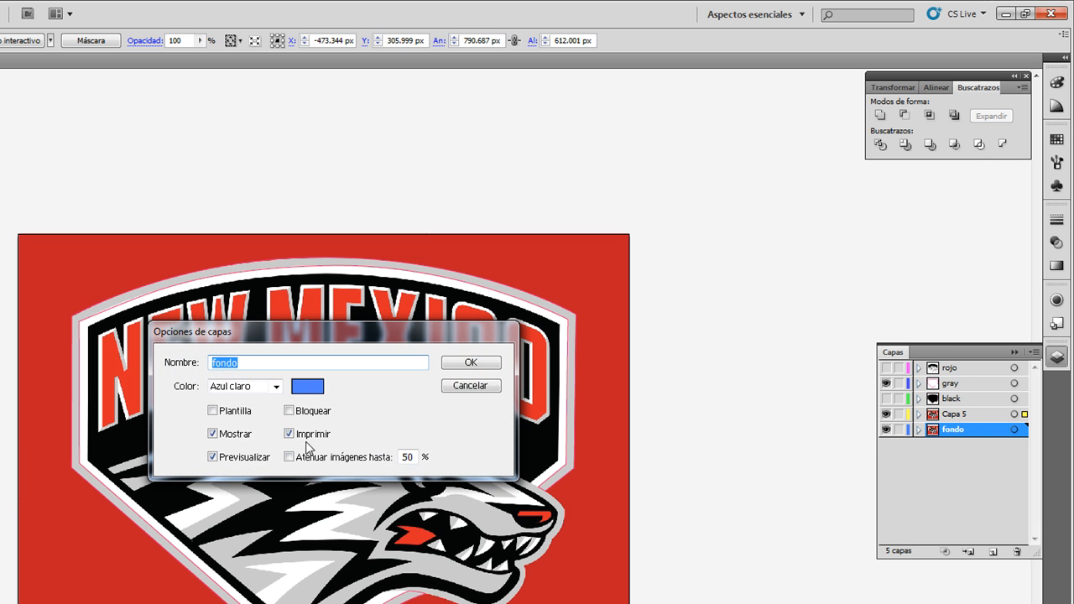
pyautogui.click(234, 412)
pyautogui.click(467, 363)
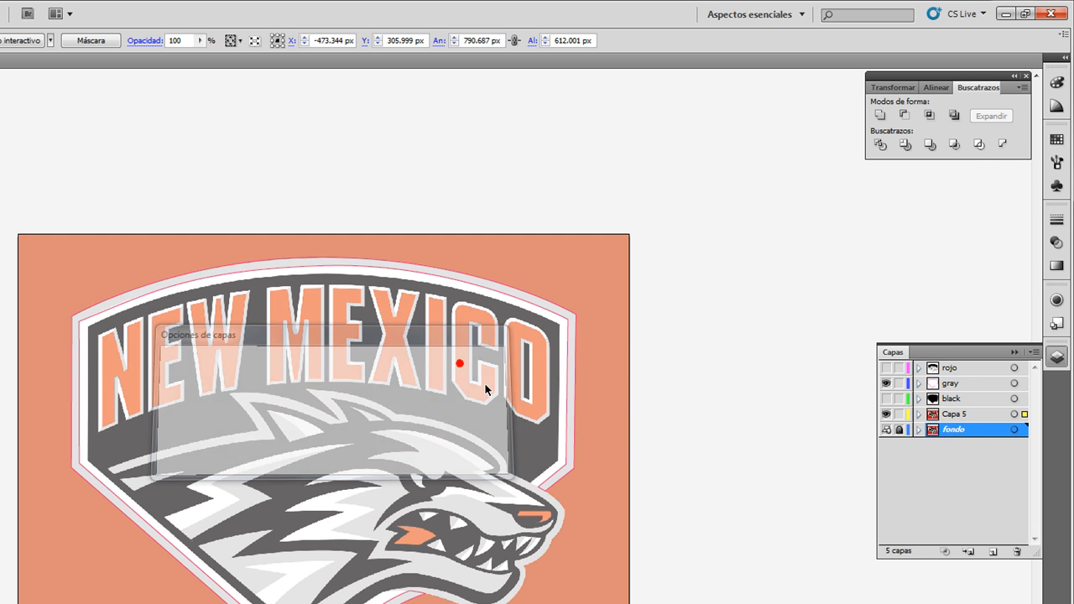
# Step: Fill the shield border path with the gray sampled from the full-colour duplicate using the Eyedropper, and deselect it
pyautogui.hscroll(-2, 496, 398)
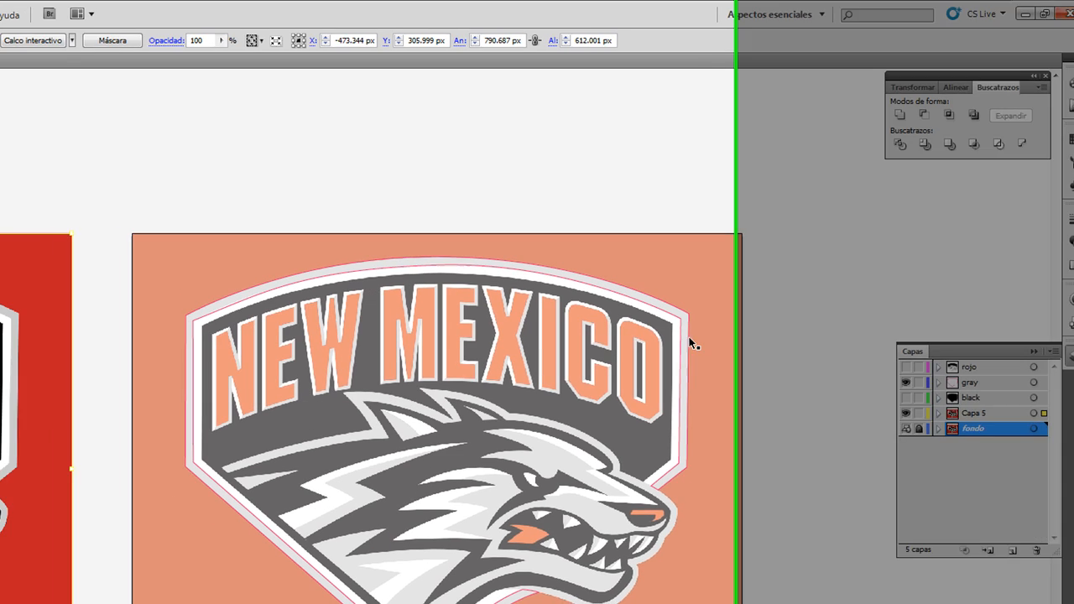
pyautogui.hscroll(-2, 496, 395)
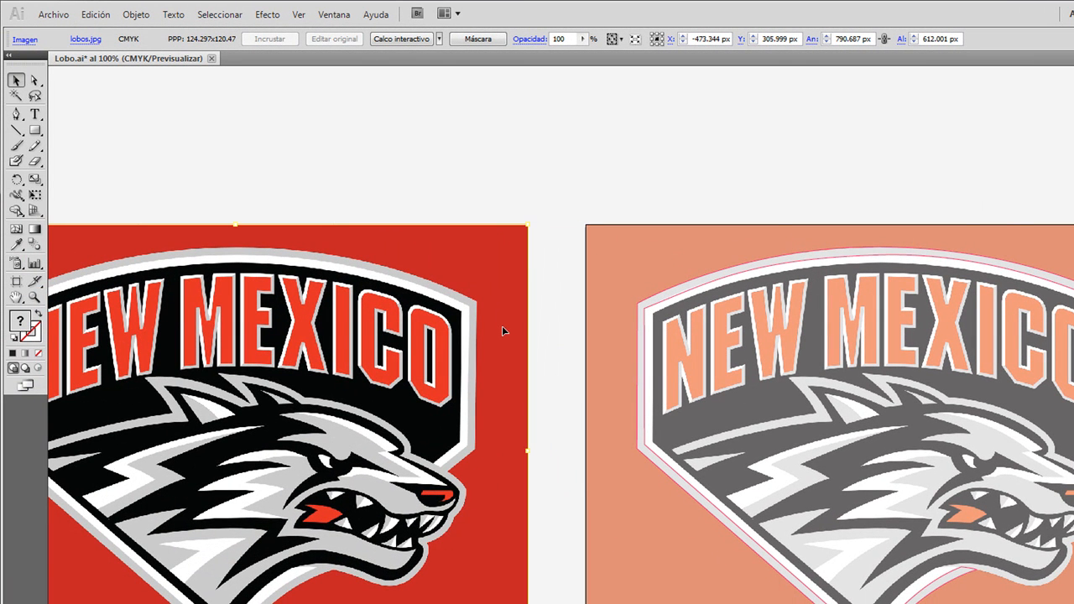
pyautogui.click(646, 318)
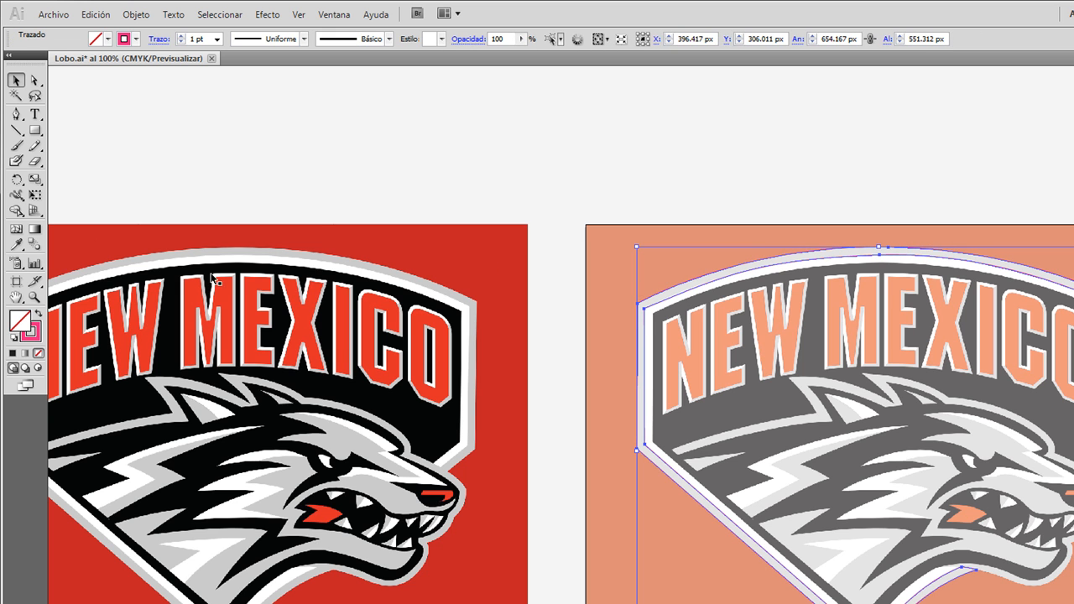
pyautogui.click(17, 245)
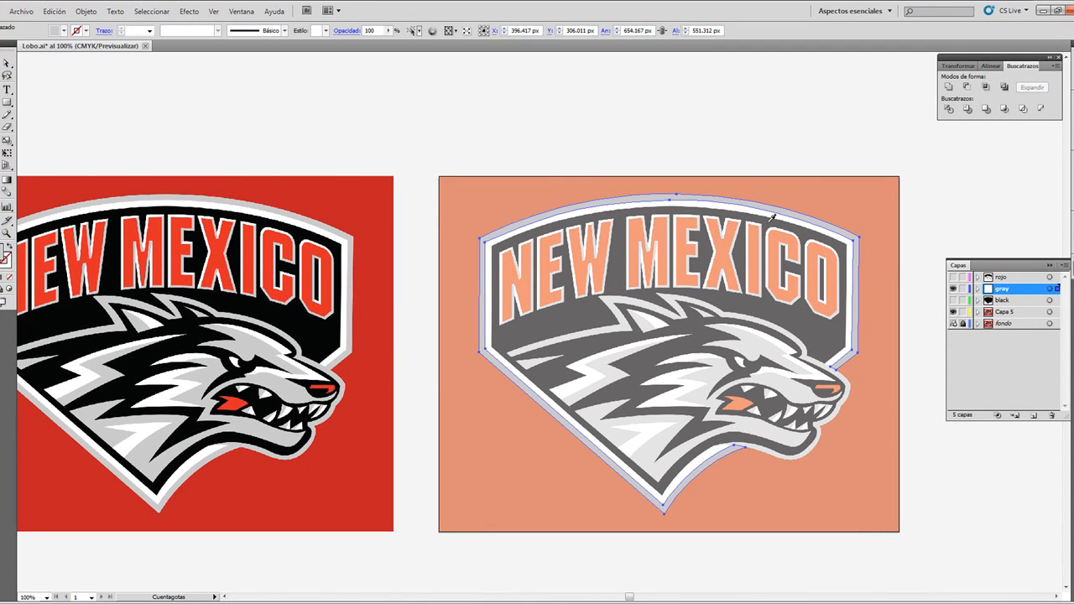
pyautogui.press('v')
pyautogui.click(351, 121)
# Step: Compare the gray border with the black shape by toggling both layers' visibility, leaving gray shown and black hidden
pyautogui.scroll(-2, 727, 222)
pyautogui.scroll(2, 744, 210)
pyautogui.click(953, 301)
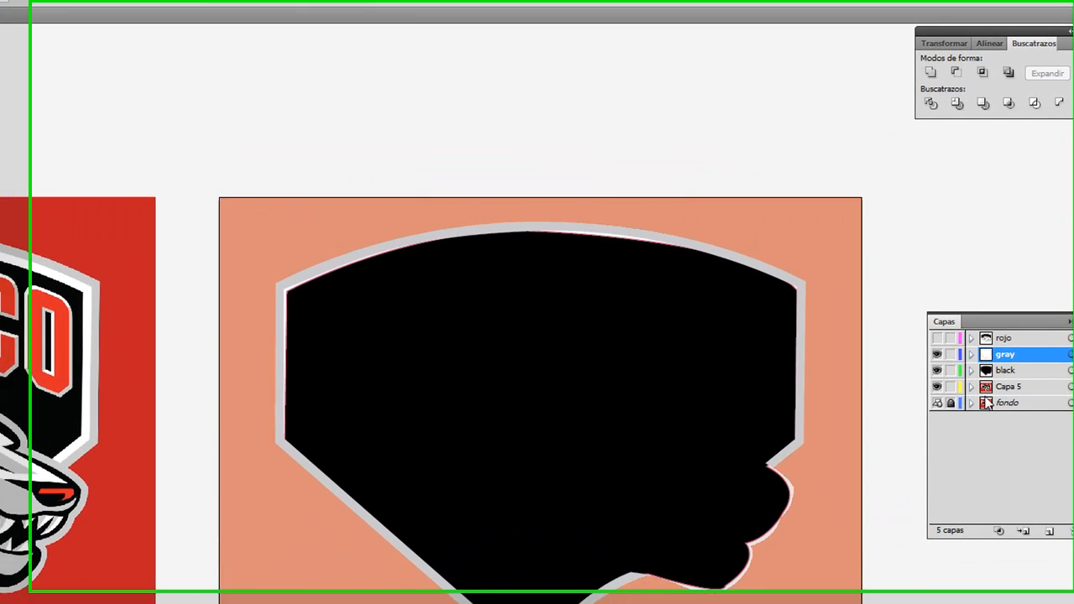
pyautogui.click(954, 288)
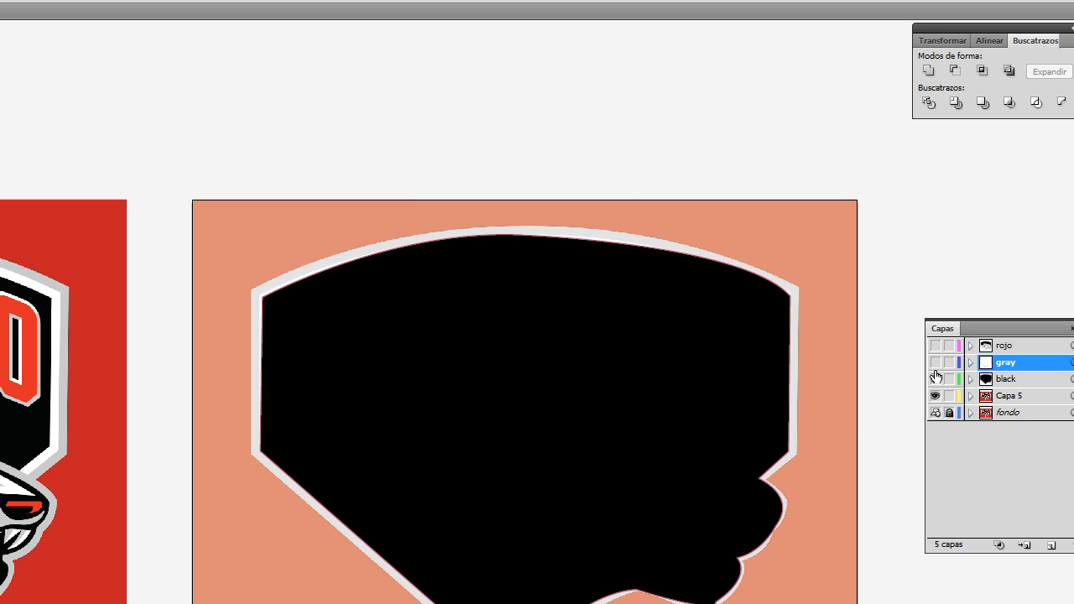
pyautogui.click(935, 362)
pyautogui.click(935, 378)
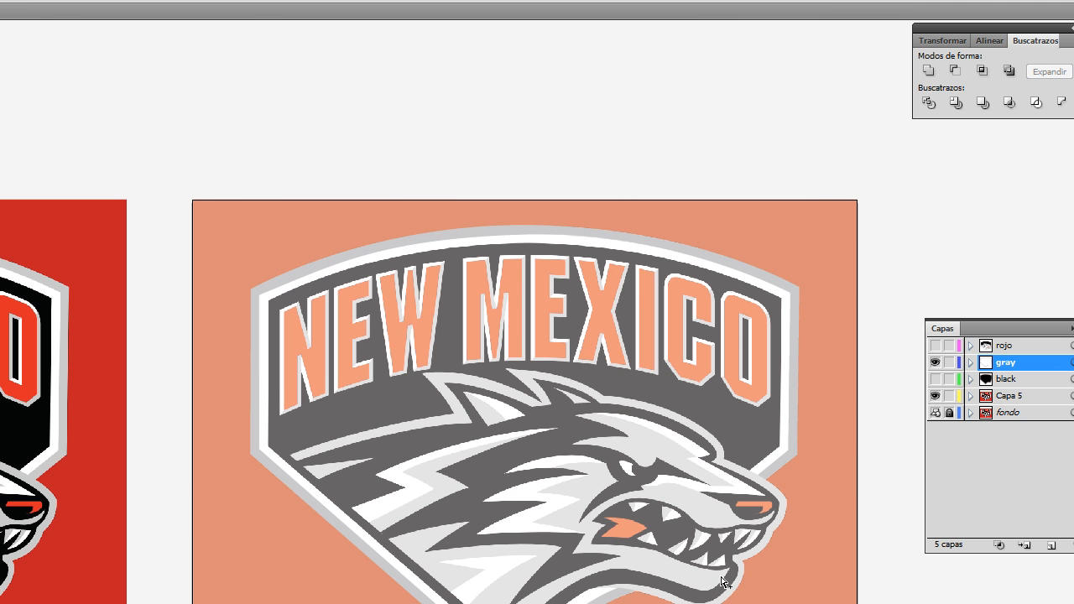
# Step: Start a Pen path on the gray layer with two anchors across the lower-left end of the wolf's neck outline
pyautogui.scroll(3, 723, 581)
pyautogui.hscroll(1, 773, 522)
pyautogui.scroll(-2, 380, 313)
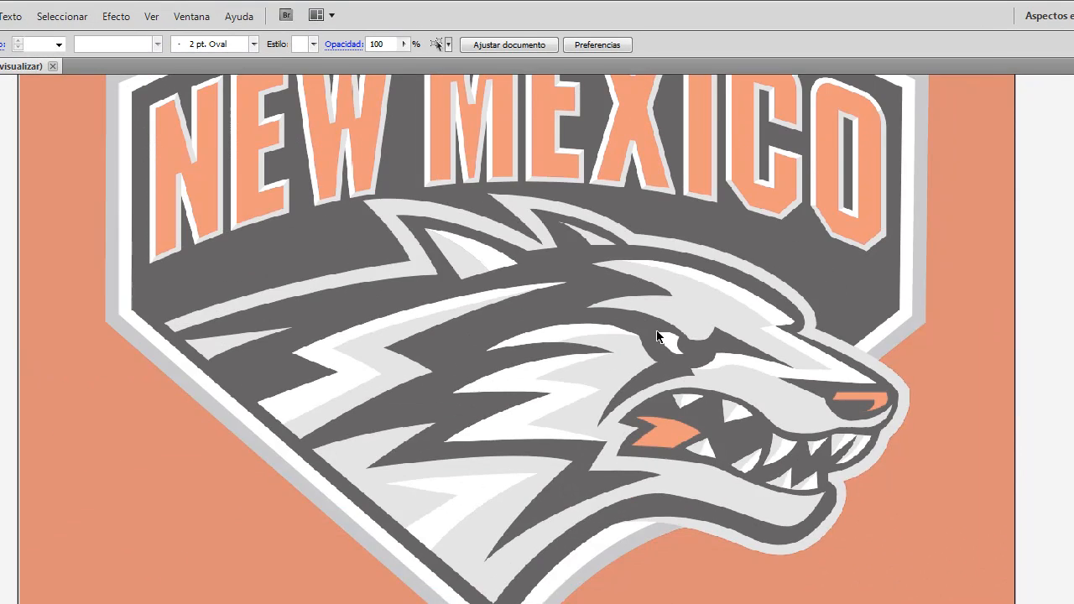
pyautogui.scroll(1, 657, 335)
pyautogui.scroll(1, 186, 410)
pyautogui.hscroll(1, 271, 456)
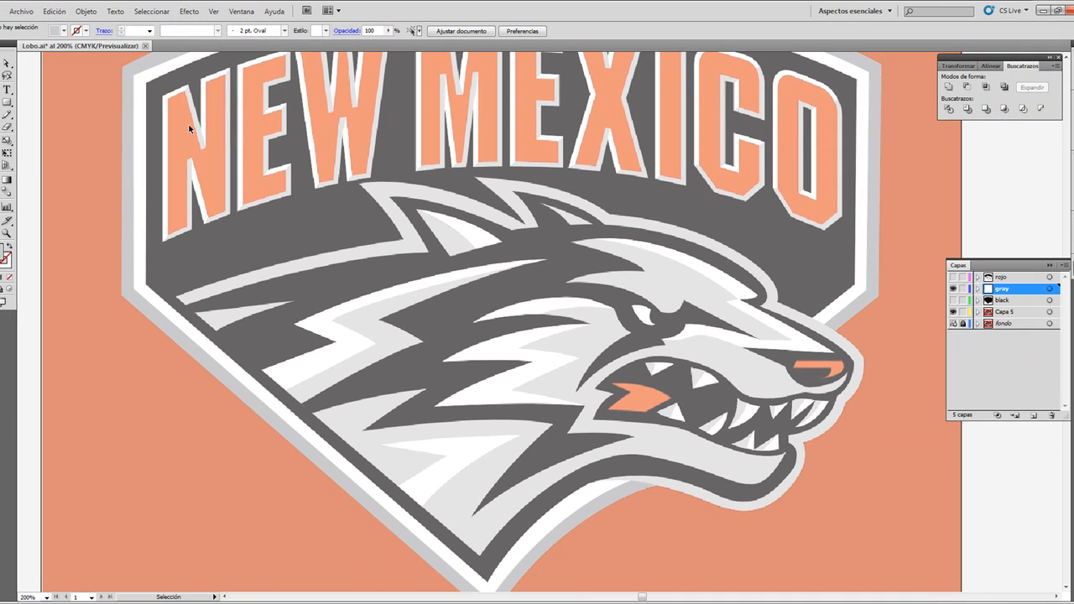
pyautogui.click(180, 302)
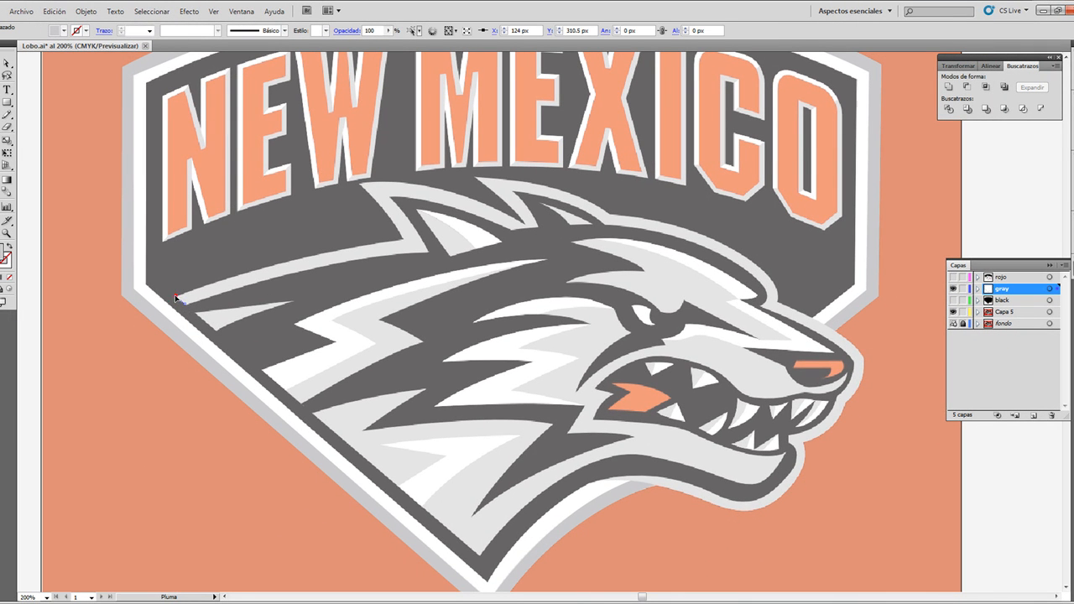
pyautogui.click(174, 295)
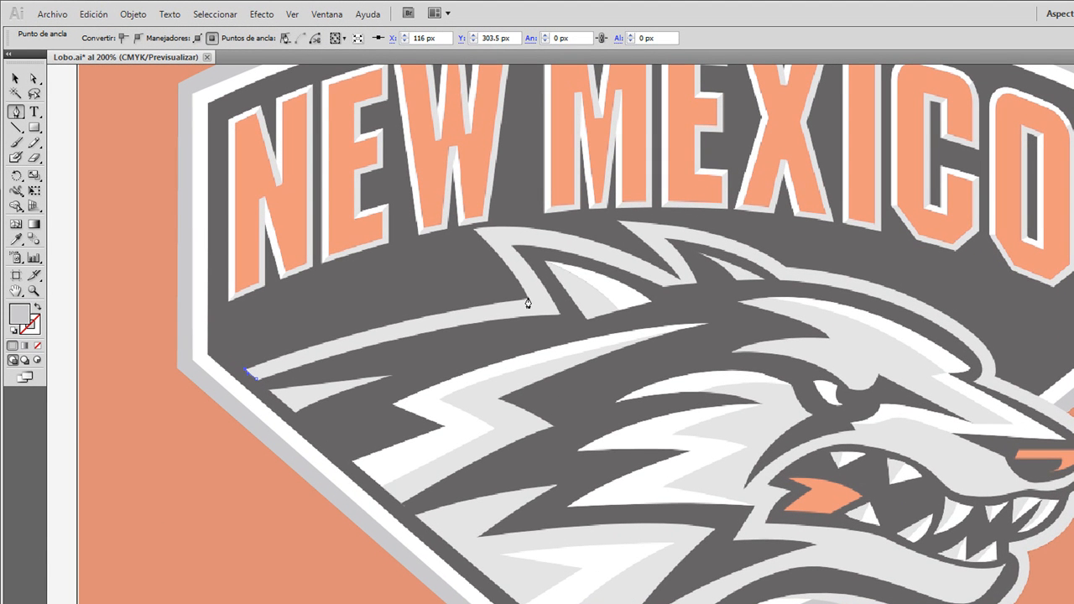
# Step: Trace the outline's upper edge to the first ear's base, up to its tip, and down to the notch between the ears
pyautogui.moveTo(527, 298); pyautogui.dragTo(643, 288)
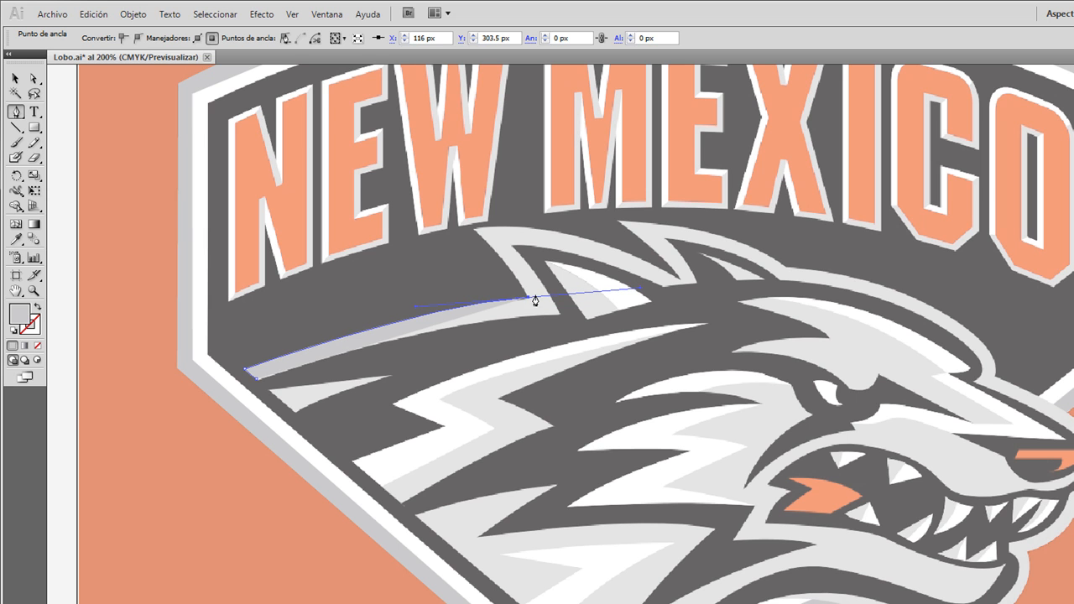
pyautogui.click(530, 299)
pyautogui.moveTo(474, 232); pyautogui.dragTo(454, 221)
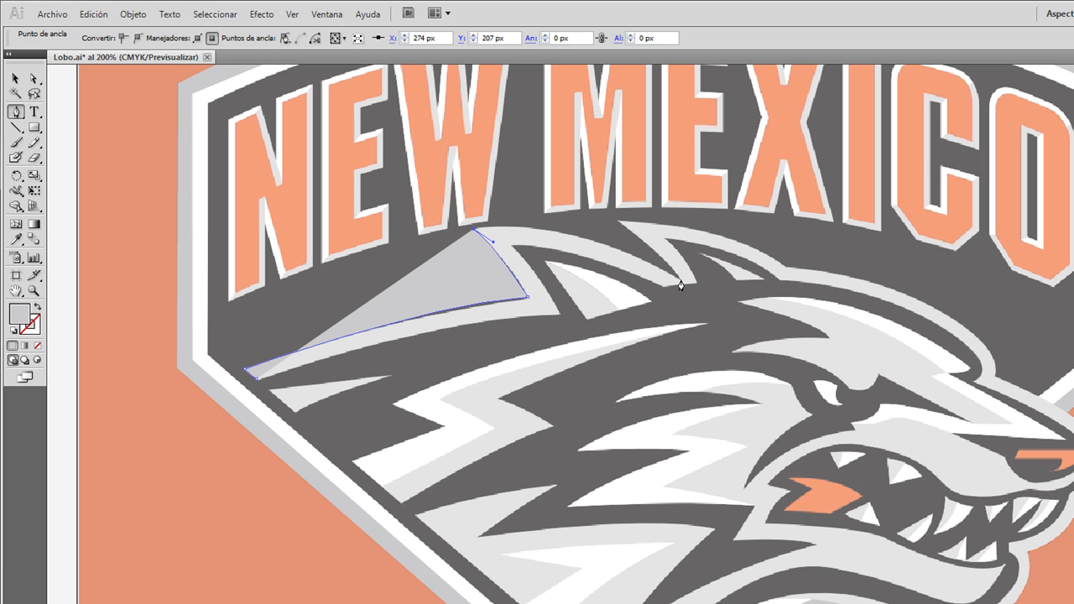
pyautogui.moveTo(678, 284); pyautogui.dragTo(821, 352)
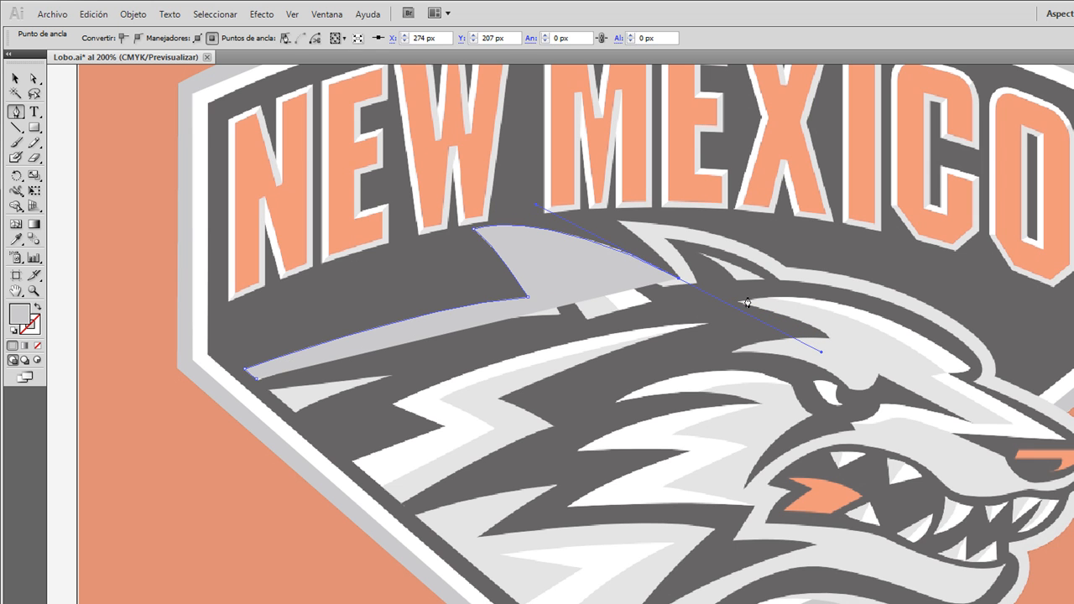
# Step: Select the unfinished wolf outline path and set its fill to none
pyautogui.click(14, 78)
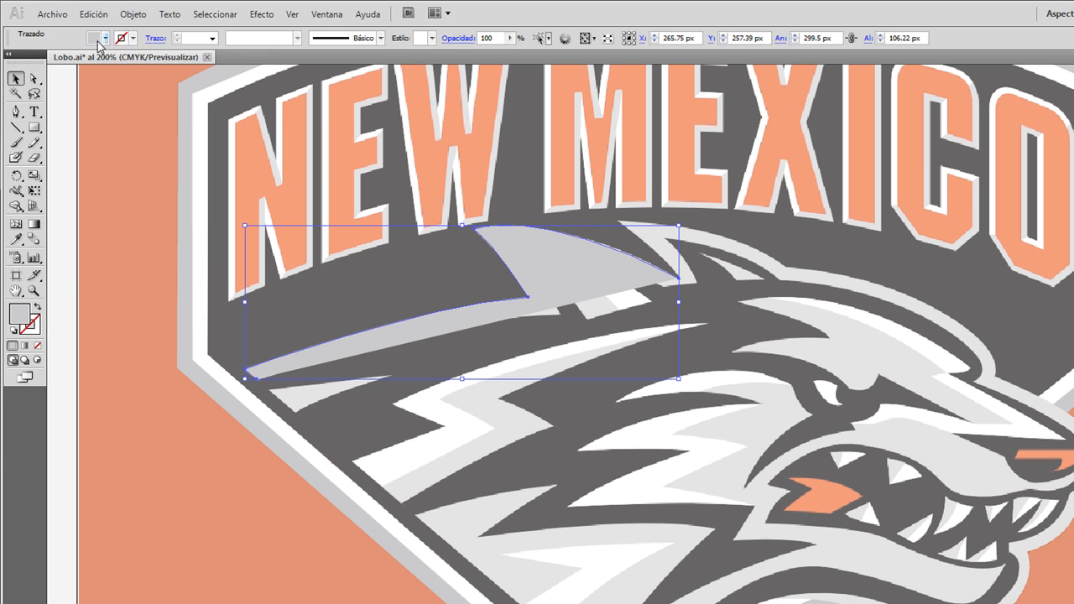
pyautogui.click(103, 38)
pyautogui.click(5, 52)
# Step: Resume the wolf outline at the notch between the ears and curve it up to the second ear's tip
pyautogui.click(16, 111)
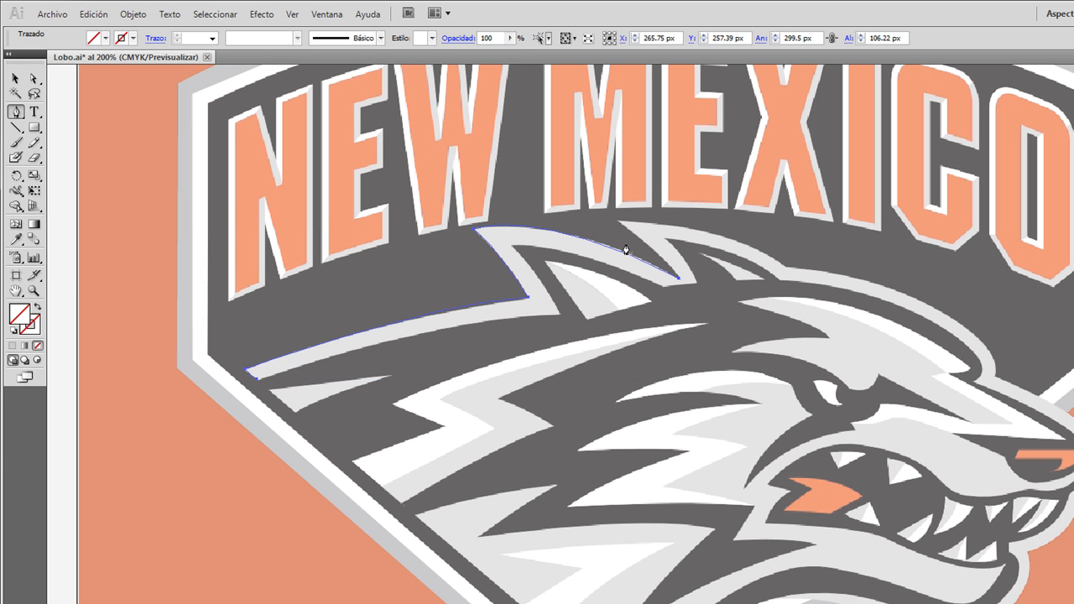
pyautogui.scroll(1, 667, 275)
pyautogui.click(684, 279)
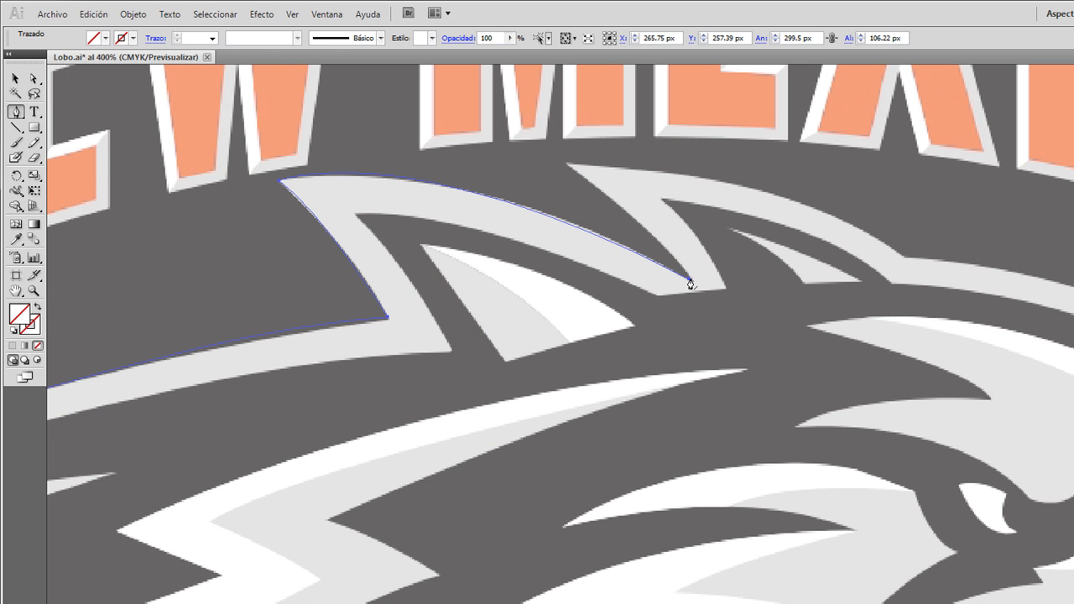
pyautogui.click(567, 164)
pyautogui.moveTo(544, 158); pyautogui.dragTo(529, 140)
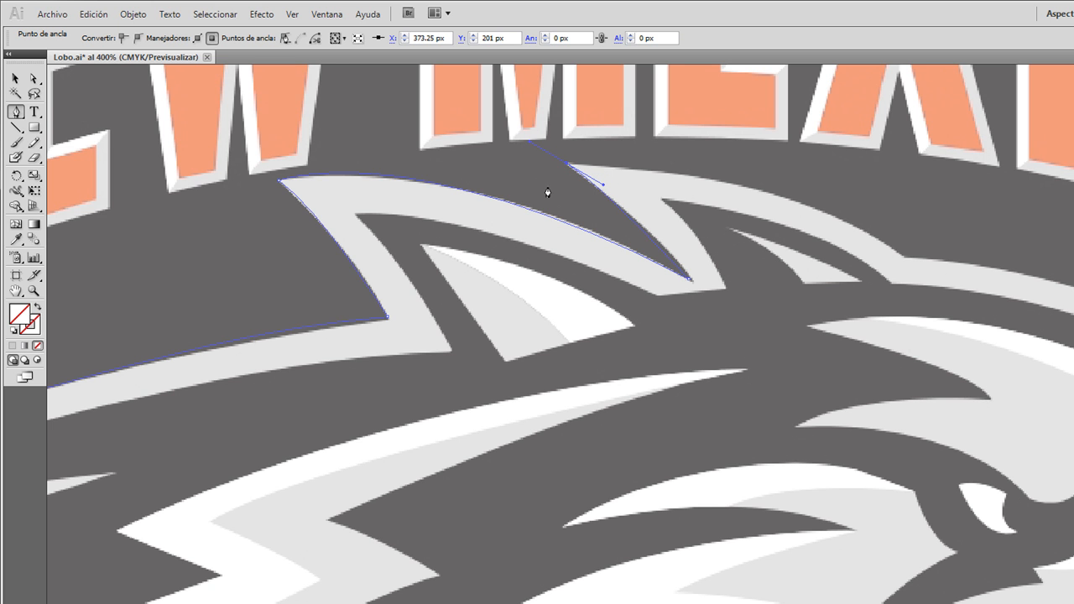
# Step: Undo the misdrawn segment past the second ear's tip and retract the outgoing handle of the tip's anchor
pyautogui.scroll(2, 592, 155)
pyautogui.scroll(2, 600, 218)
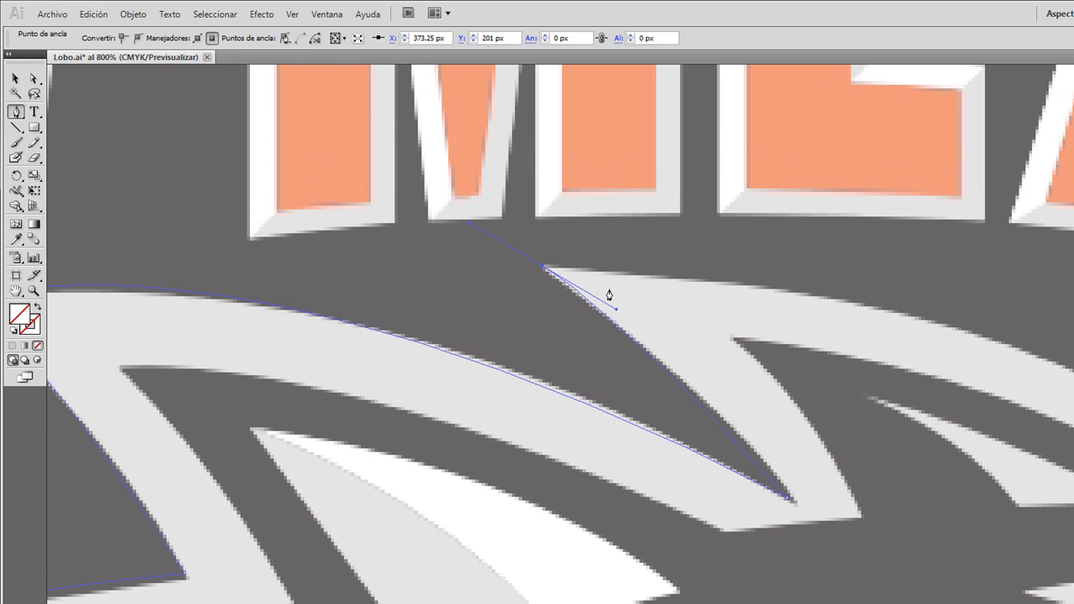
pyautogui.moveTo(881, 311); pyautogui.dragTo(1009, 337)
pyautogui.hotkey('ctrl', 'z')
pyautogui.click(541, 269)
# Step: Curve the outline along the second ear's back to where it meets the head, and retract the anchor's outgoing handle
pyautogui.hotkey('ctrl', '-')
pyautogui.hotkey('ctrl', '-')
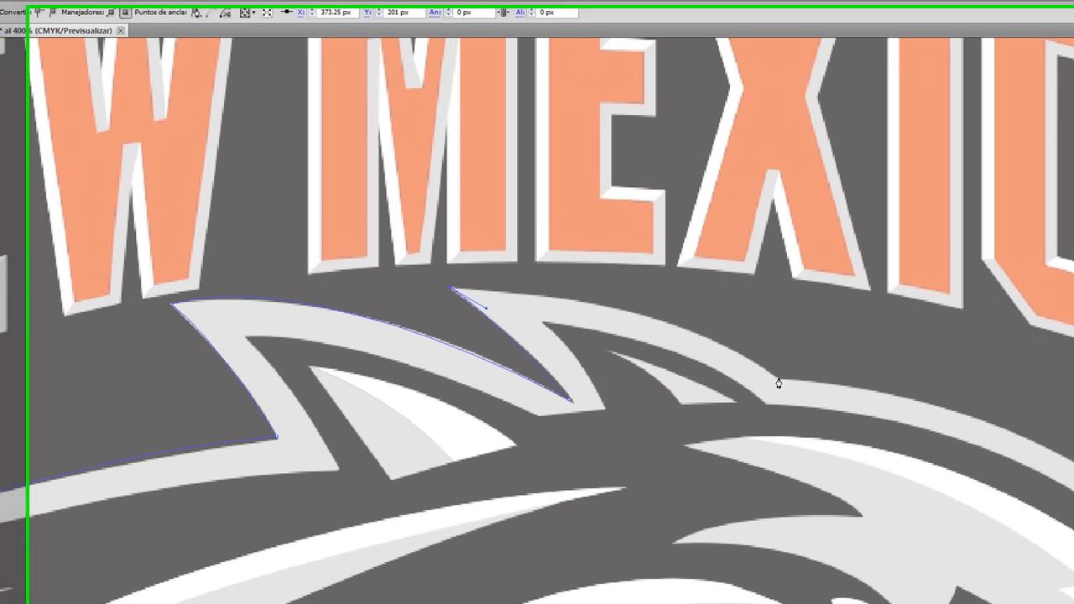
pyautogui.moveTo(877, 412); pyautogui.dragTo(1035, 504)
pyautogui.moveTo(894, 454); pyautogui.dragTo(876, 461)
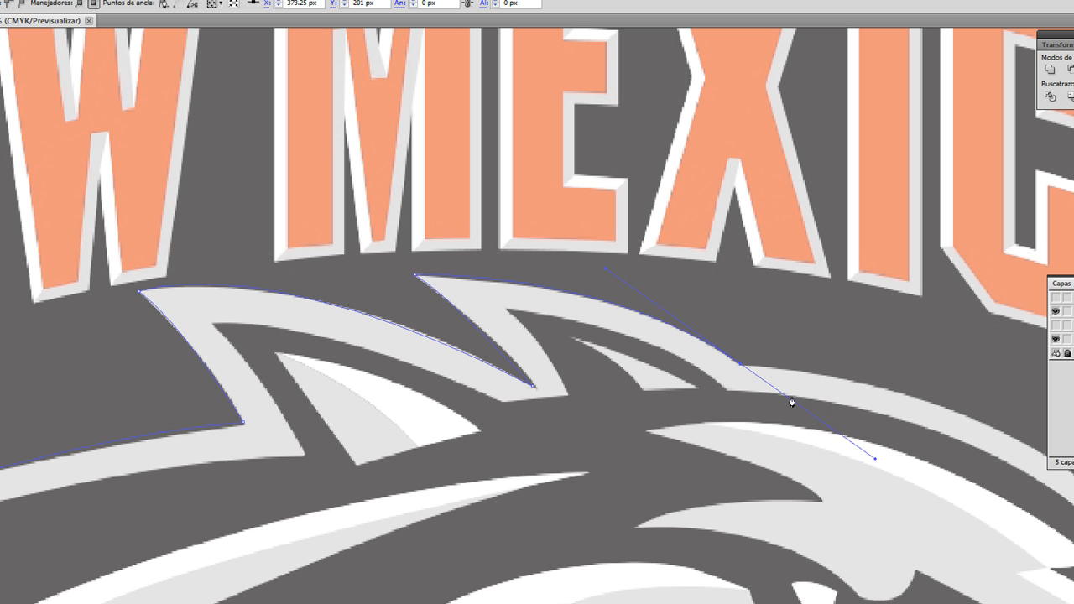
pyautogui.click(741, 364)
pyautogui.hscroll(5, 945, 454)
pyautogui.scroll(-5, 925, 485)
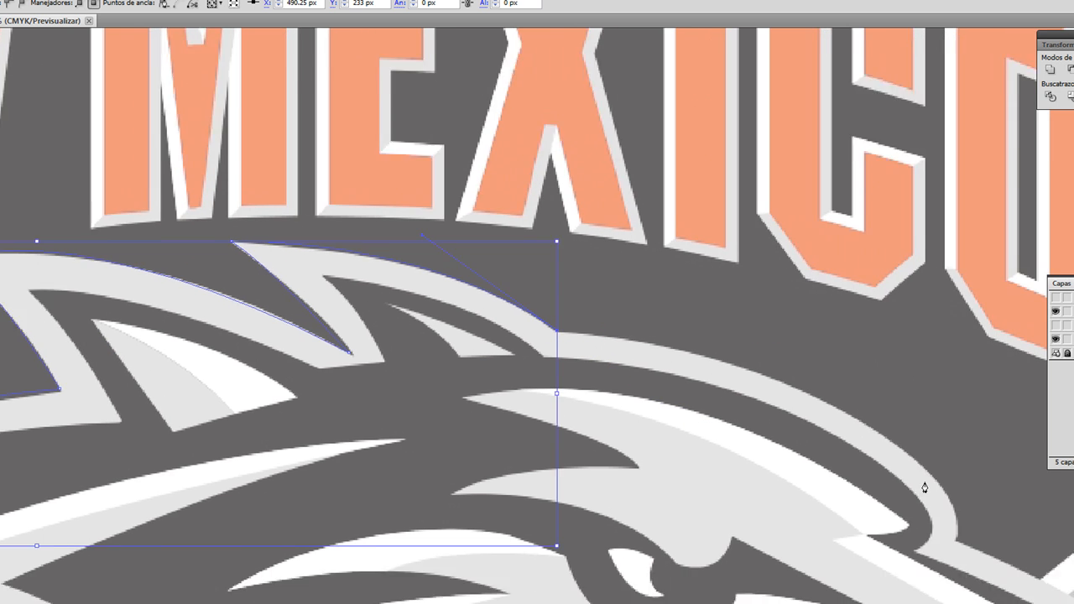
# Step: Curve the wolf outline over the forehead to the brow's front corner using an intermediate anchor, and retract the last outgoing handle
pyautogui.moveTo(956, 408); pyautogui.dragTo(931, 551)
pyautogui.hotkey('ctrl', 'z')
pyautogui.moveTo(816, 263); pyautogui.dragTo(917, 319)
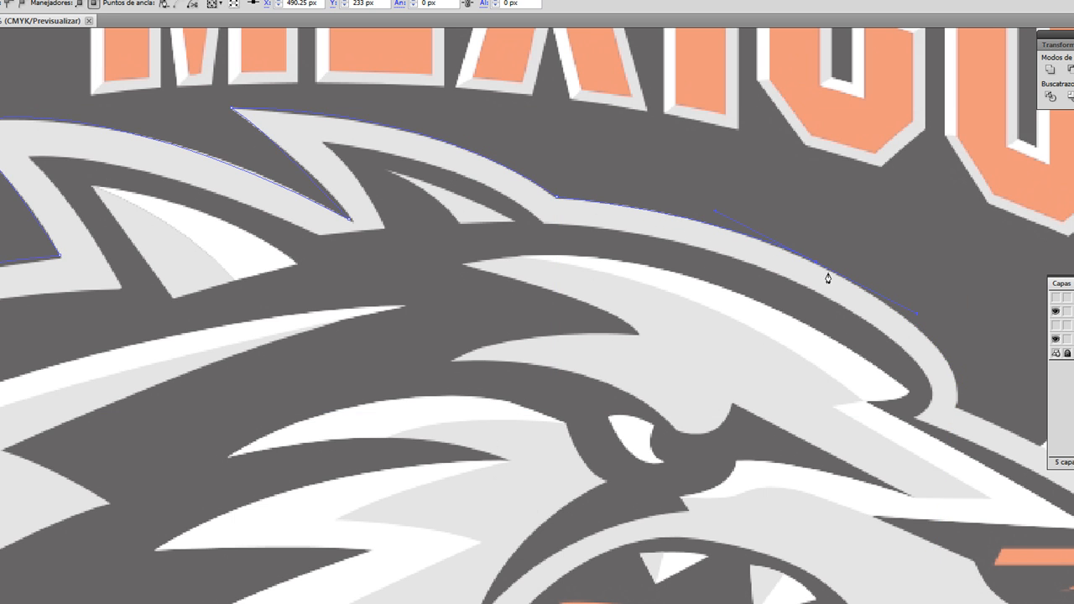
pyautogui.moveTo(956, 410); pyautogui.dragTo(946, 454)
pyautogui.click(957, 408)
# Step: Curve the outline along the top of the snout to the nose tip and retract that anchor's outgoing handle
pyautogui.hscroll(10, 999, 411)
pyautogui.scroll(-1, 959, 439)
pyautogui.scroll(-5, 959, 439)
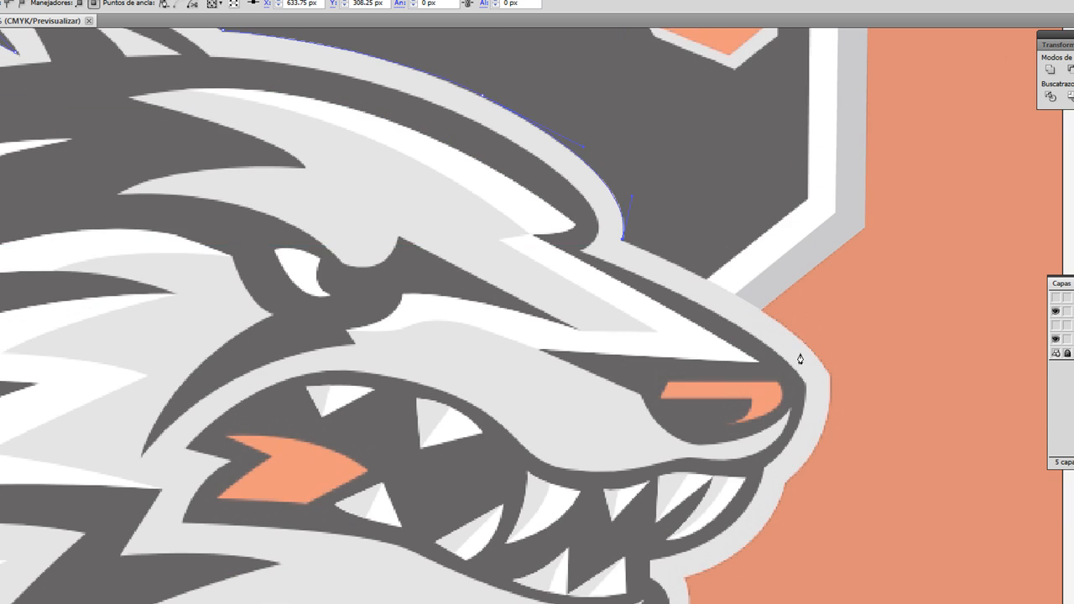
pyautogui.moveTo(824, 367); pyautogui.dragTo(867, 426)
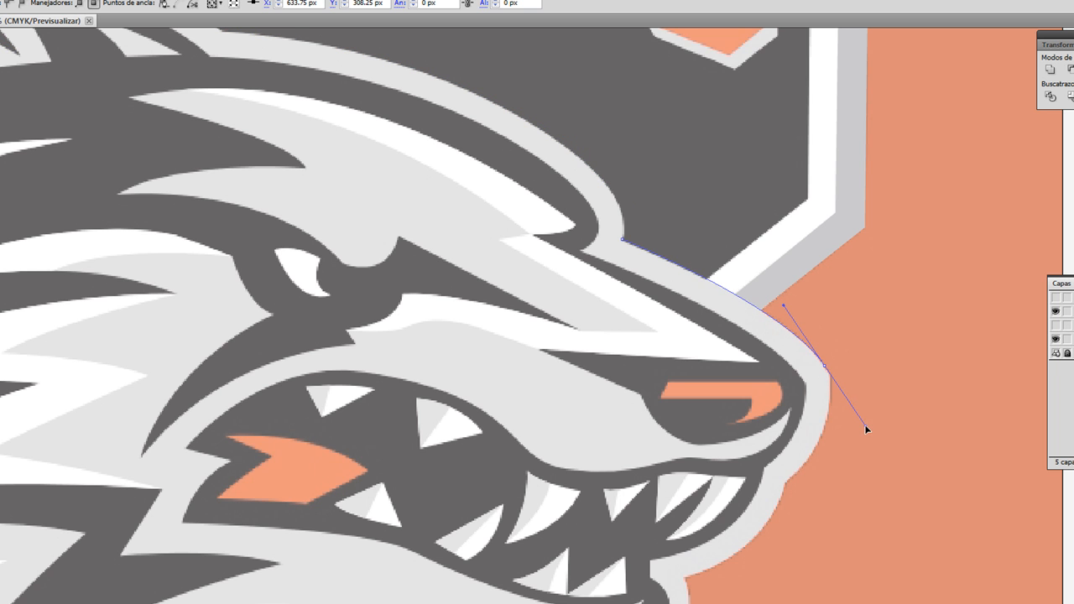
pyautogui.click(824, 367)
# Step: Continue the outline around the nose and front lip to the notch above the chin, retracting both anchors' outgoing handles
pyautogui.moveTo(786, 482); pyautogui.dragTo(720, 534)
pyautogui.scroll(-3, 854, 380)
pyautogui.click(784, 300)
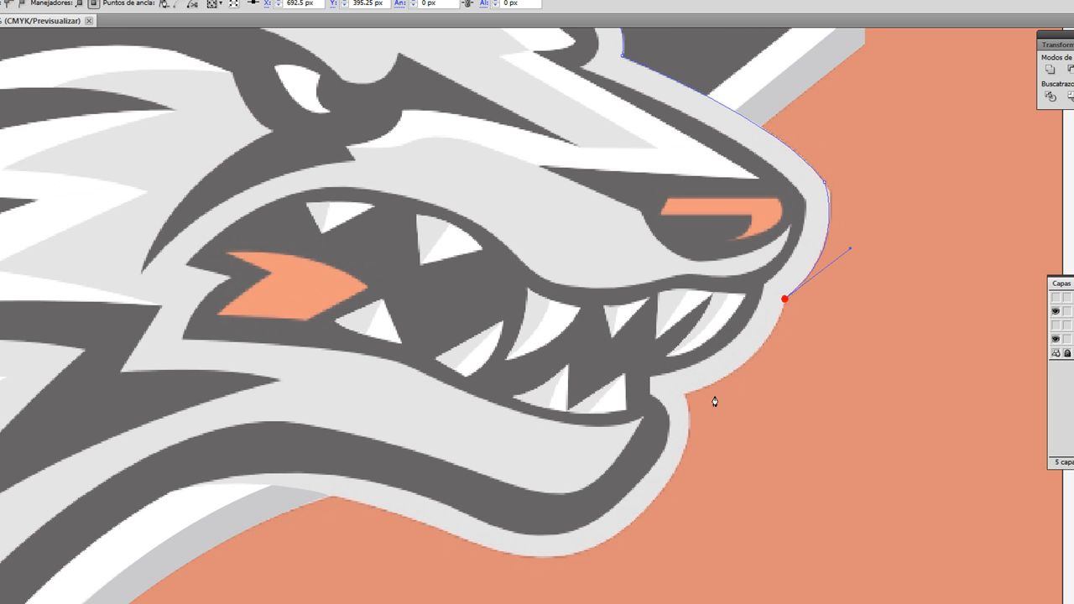
pyautogui.moveTo(684, 393); pyautogui.dragTo(599, 413)
pyautogui.click(684, 393)
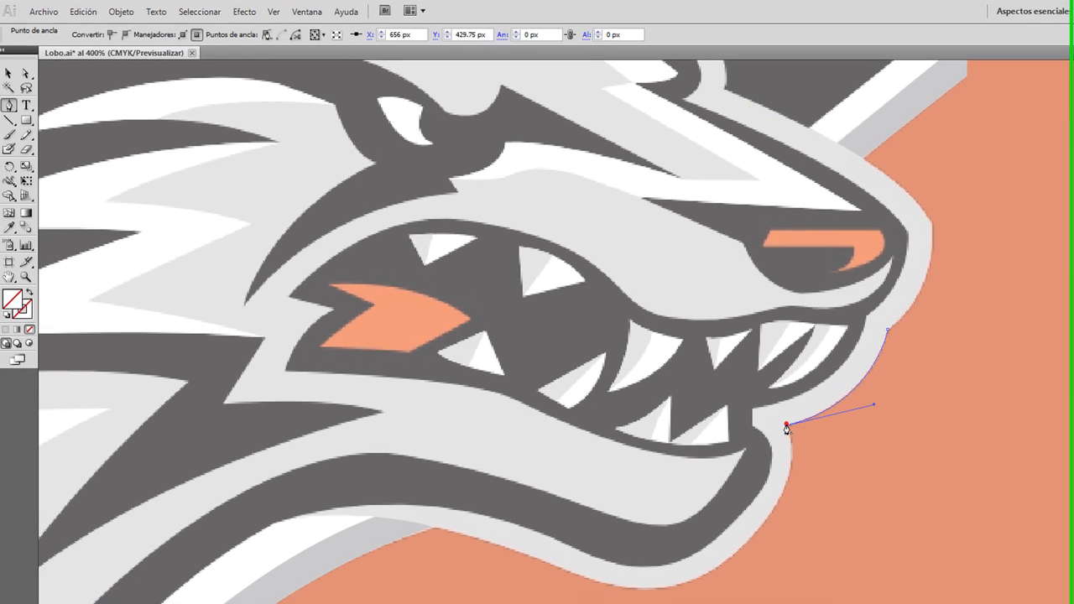
# Step: Curve the outline around the chin in two short segments and along the jaw's underside to the border's tapered end
pyautogui.scroll(-4, 647, 367)
pyautogui.moveTo(639, 391); pyautogui.dragTo(438, 425)
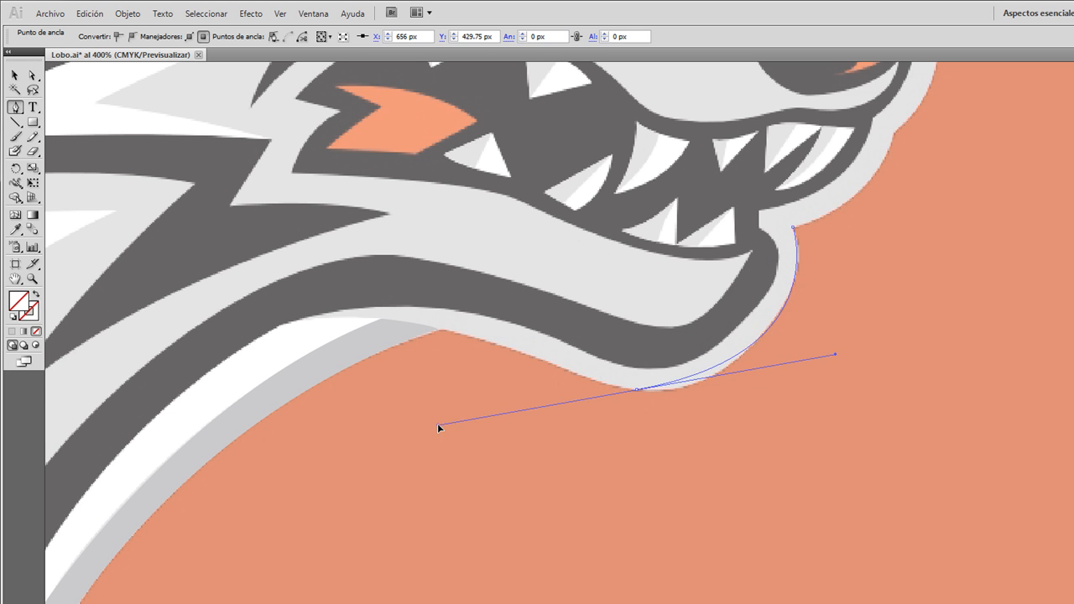
pyautogui.hotkey('ctrl', 'z')
pyautogui.moveTo(763, 333); pyautogui.dragTo(713, 390)
pyautogui.moveTo(634, 391); pyautogui.dragTo(589, 381)
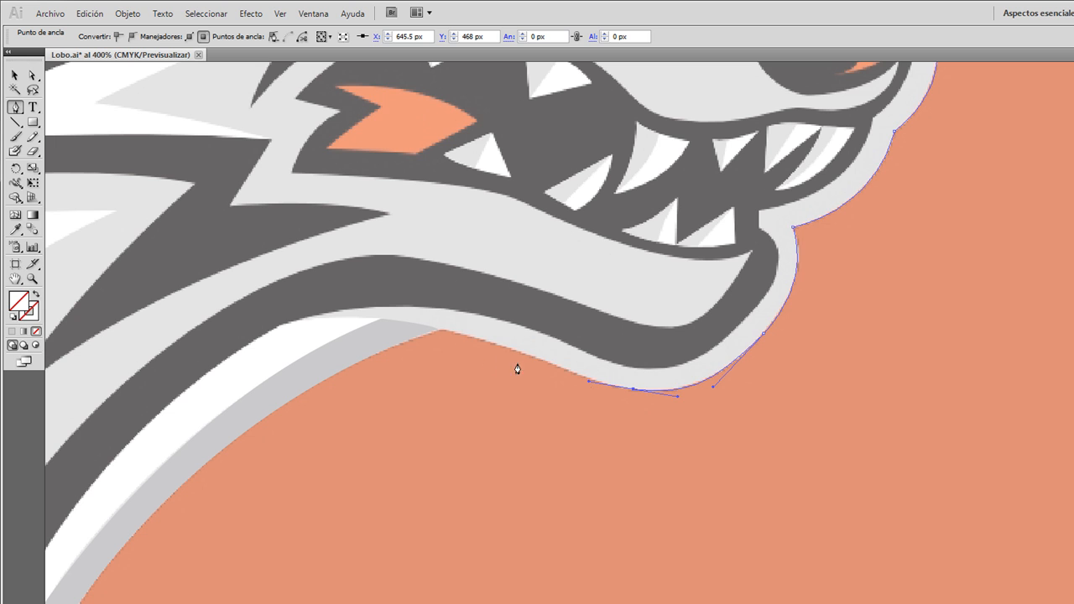
pyautogui.moveTo(310, 319); pyautogui.dragTo(215, 343)
pyautogui.click(311, 318)
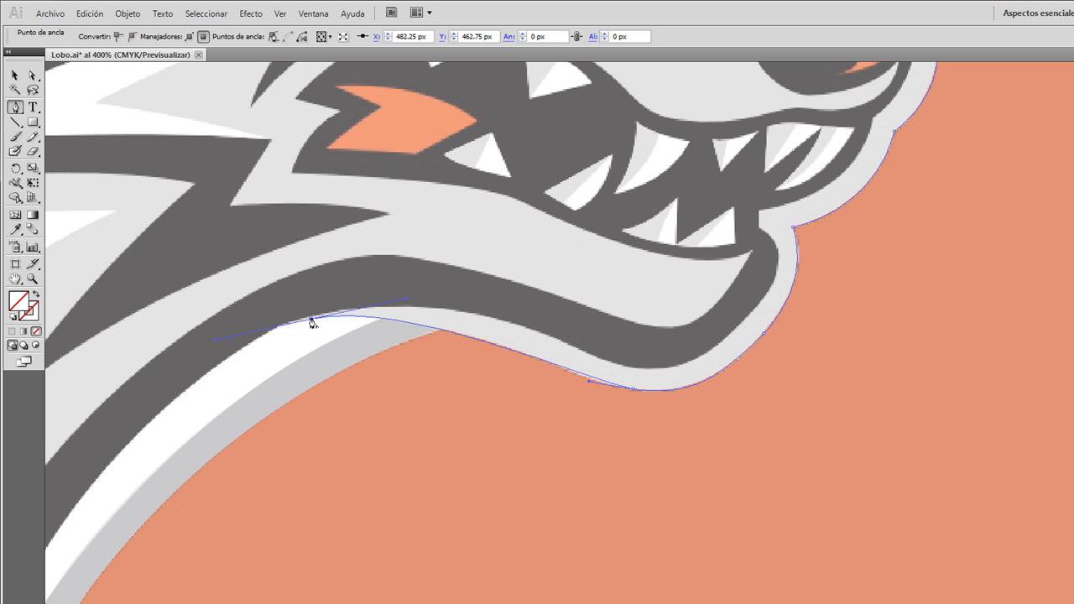
# Step: Trace the border's inner edge back along the jaw and around the chin to the corner at the mouth opening
pyautogui.moveTo(599, 360); pyautogui.dragTo(765, 443)
pyautogui.click(600, 359)
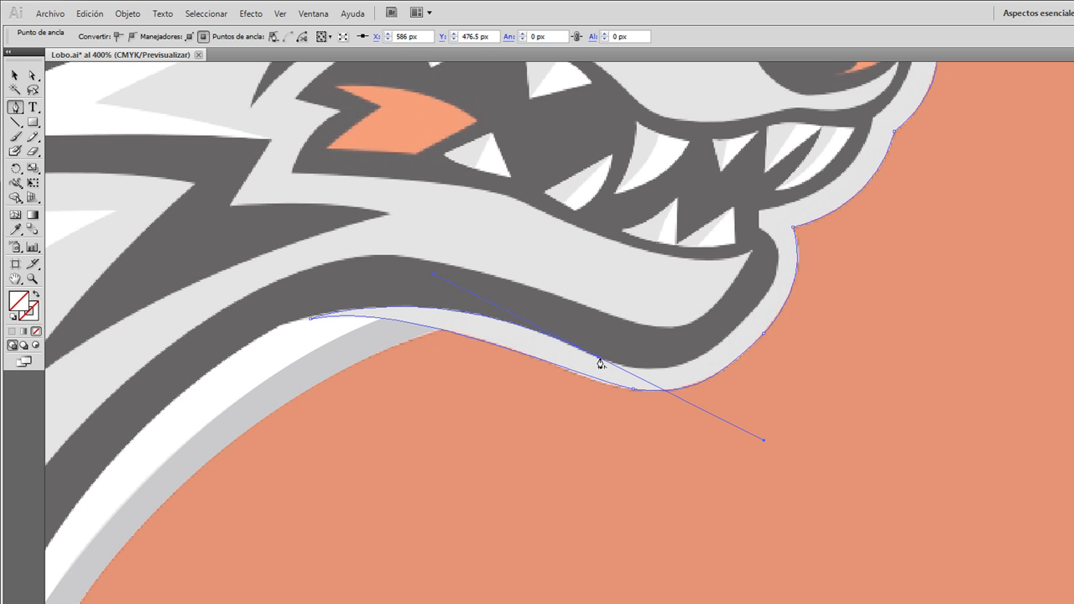
pyautogui.moveTo(760, 304); pyautogui.dragTo(838, 195)
pyautogui.click(759, 303)
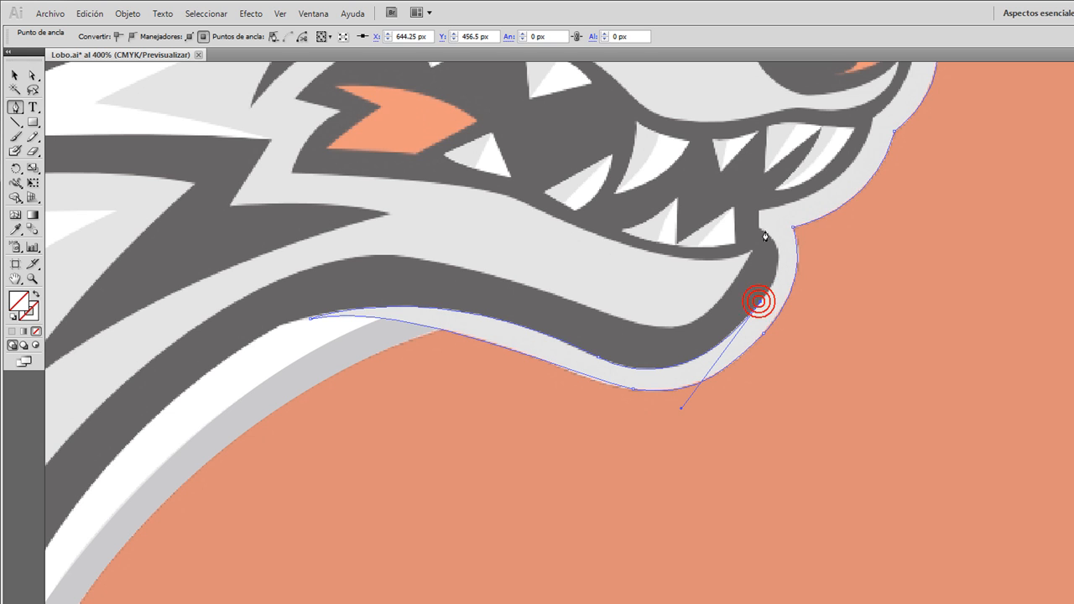
pyautogui.moveTo(760, 228); pyautogui.dragTo(714, 205)
pyautogui.click(758, 229)
pyautogui.click(757, 212)
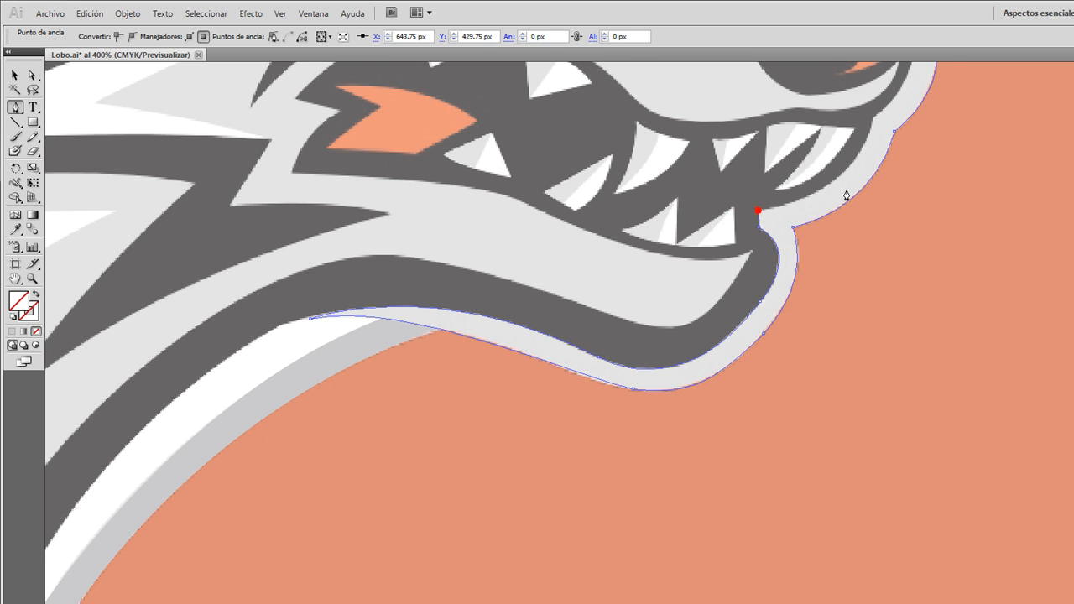
# Step: Trace the border's inner edge up the front lip and around the nose, retracting the outgoing handles
pyautogui.scroll(3, 882, 200)
pyautogui.moveTo(873, 240); pyautogui.dragTo(887, 156)
pyautogui.click(873, 238)
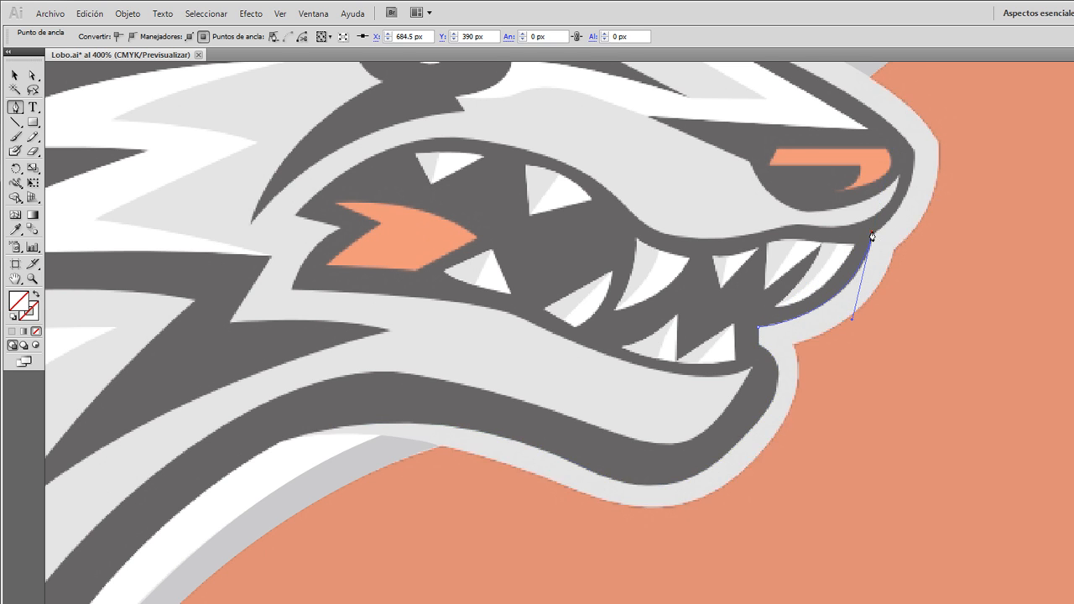
pyautogui.scroll(3, 873, 237)
pyautogui.moveTo(914, 256); pyautogui.dragTo(911, 196)
pyautogui.click(915, 256)
# Step: Curve the border's inner edge back along the top of the snout to the brow corner and retract the outgoing handle
pyautogui.scroll(2, 705, 176)
pyautogui.moveTo(690, 168); pyautogui.dragTo(514, 102)
pyautogui.scroll(3, 644, 131)
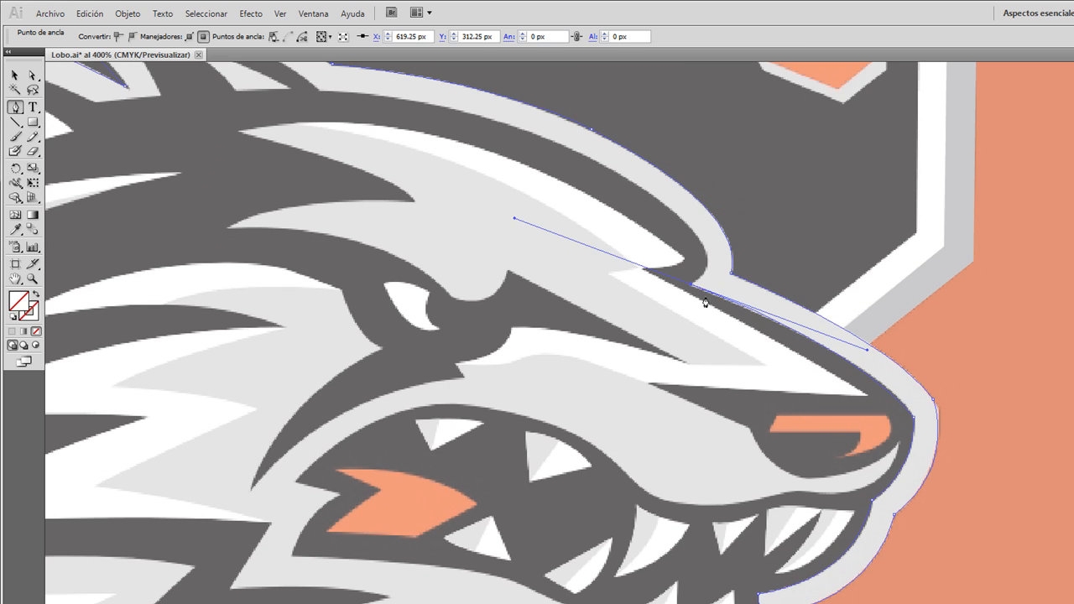
pyautogui.click(690, 287)
# Step: Curve the border's inner edge over the brow and forehead to the second ear's base, retracting the outgoing handles
pyautogui.moveTo(589, 156)
pyautogui.mouseDown()
pyautogui.moveTo(503, 126)
pyautogui.moveTo(472, 90)
pyautogui.moveTo(419, 80)
pyautogui.moveTo(412, 41)
pyautogui.moveTo(434, 331)
pyautogui.moveTo(302, 481)
pyautogui.moveTo(346, 445)
pyautogui.moveTo(407, 459)
pyautogui.mouseUp()
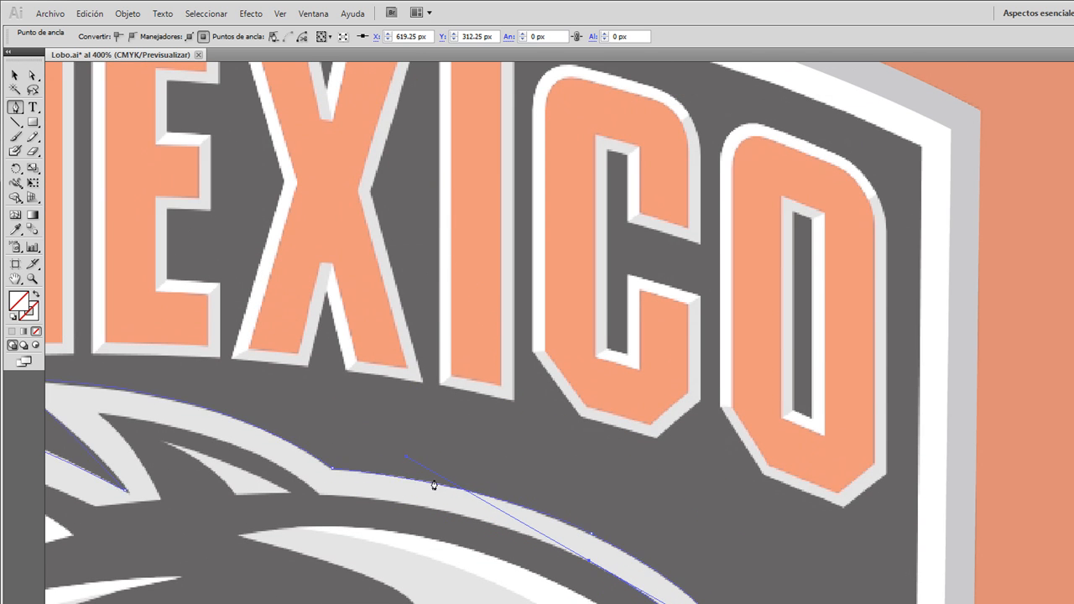
pyautogui.click(588, 564)
pyautogui.moveTo(320, 495); pyautogui.dragTo(194, 499)
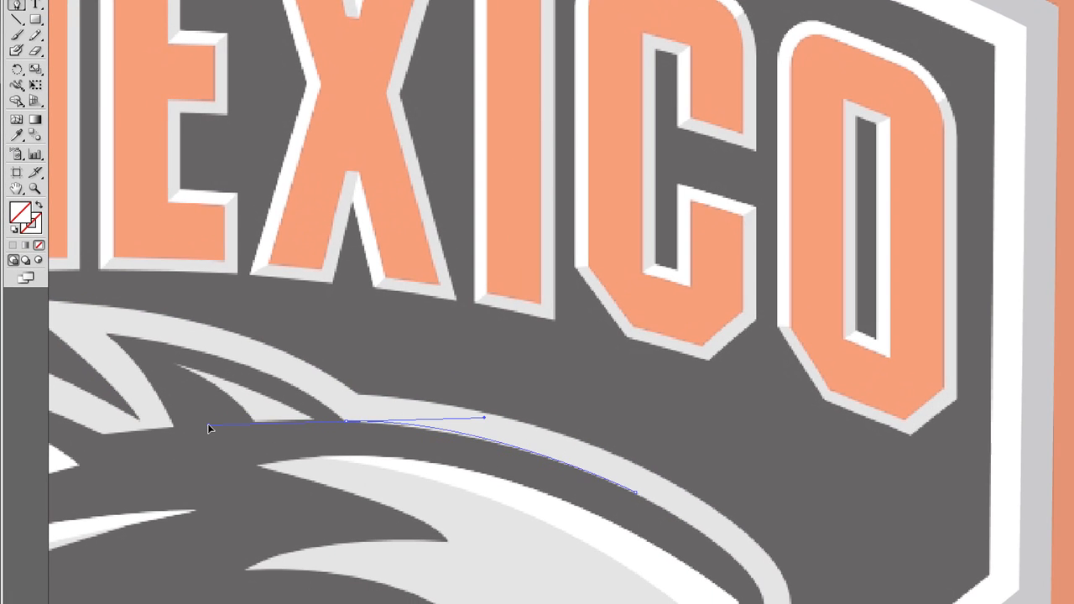
pyautogui.moveTo(210, 429); pyautogui.dragTo(204, 419)
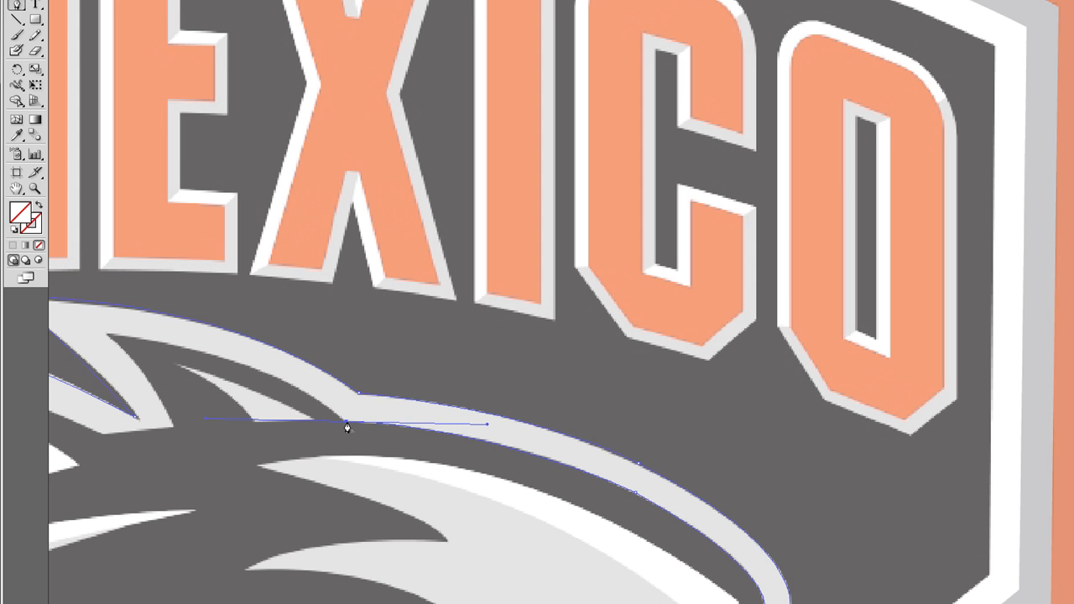
pyautogui.click(346, 422)
# Step: Undo the misplaced point beside the second ear, and curve the border's inner edge up to that ear's inner tip
pyautogui.hscroll(-3, 347, 421)
pyautogui.rightClick(347, 418)
pyautogui.click(395, 389)
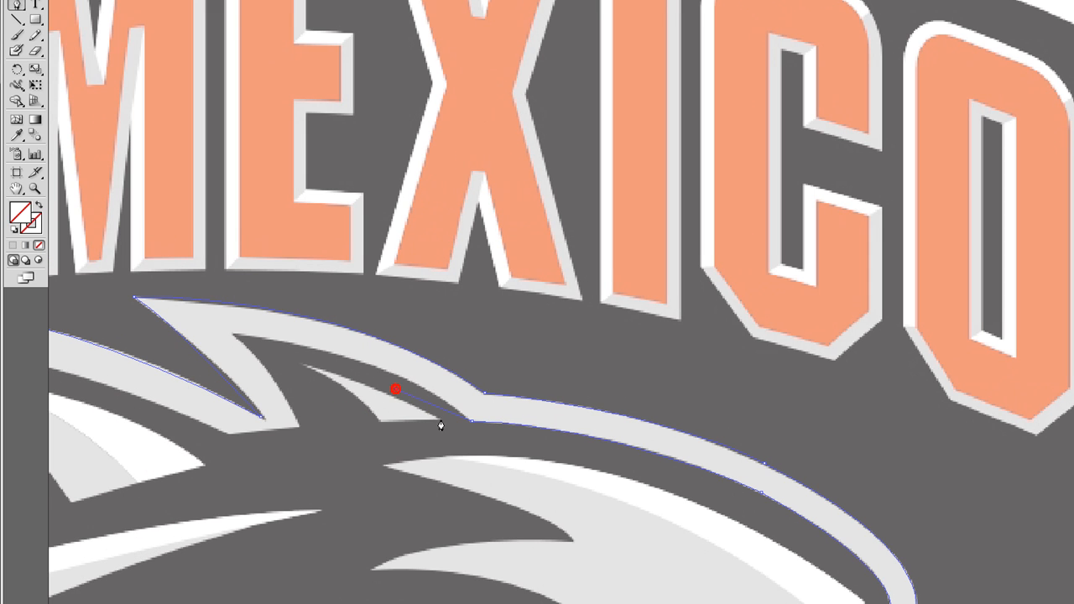
pyautogui.hotkey('ctrl', 'z')
pyautogui.hscroll(-3, 442, 419)
pyautogui.moveTo(395, 335); pyautogui.dragTo(249, 319)
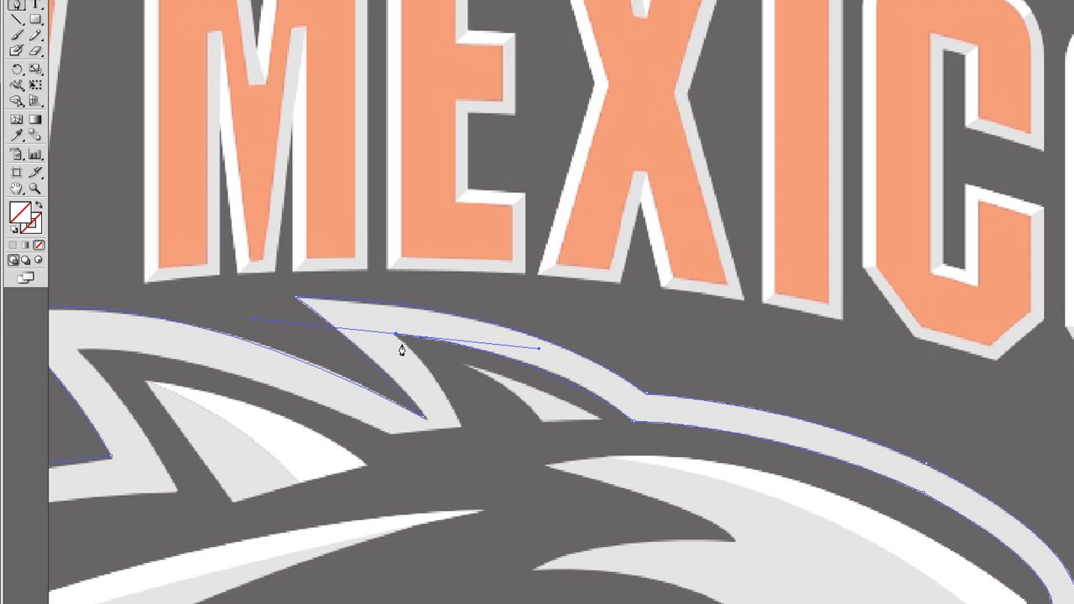
pyautogui.click(395, 335)
# Step: Trace the second ear's inner front edge down to its base and across to the border's lower corner between the ears
pyautogui.click(459, 426)
pyautogui.moveTo(460, 430); pyautogui.dragTo(459, 453)
pyautogui.click(461, 427)
pyautogui.click(391, 434)
# Step: Curve the border's inner edge up to the first ear's inner tip and down to its base corner
pyautogui.hscroll(-3, 406, 425)
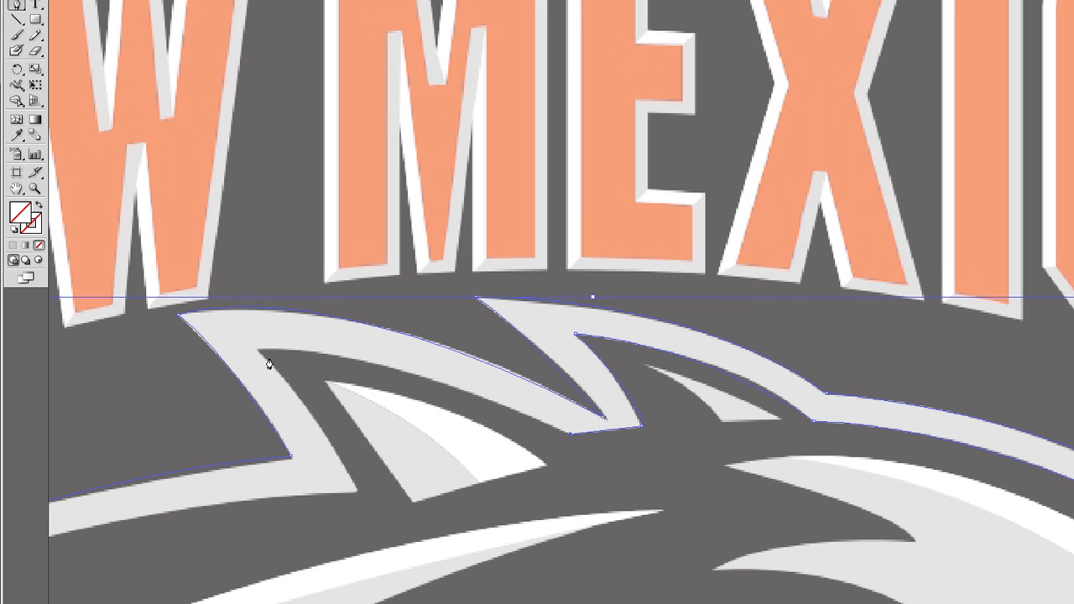
pyautogui.moveTo(258, 347); pyautogui.dragTo(159, 350)
pyautogui.click(258, 347)
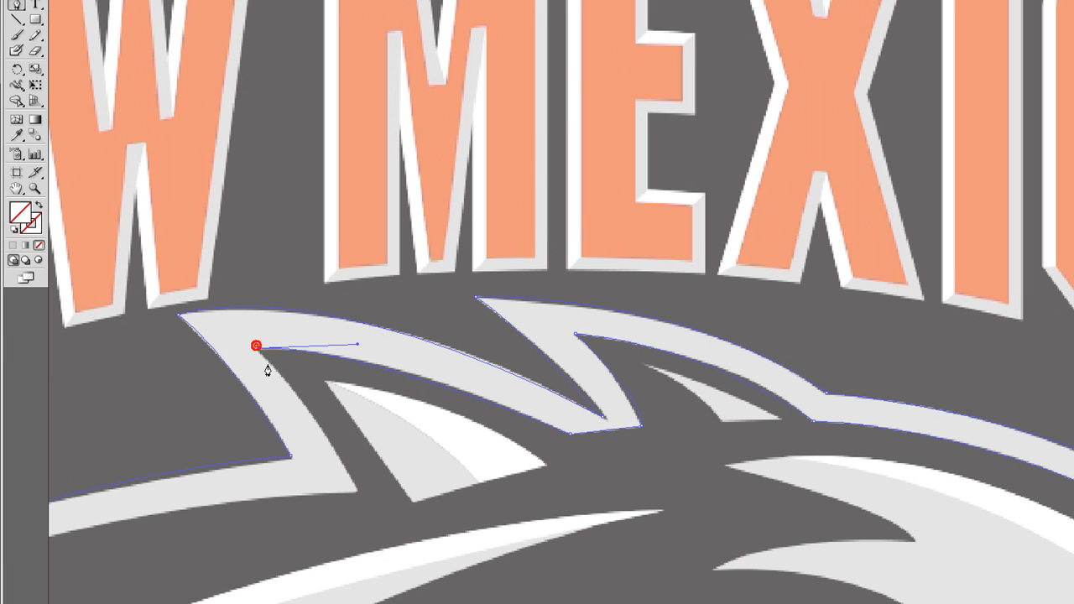
pyautogui.moveTo(357, 493); pyautogui.dragTo(365, 512)
pyautogui.hscroll(-2, 401, 495)
pyautogui.click(482, 492)
# Step: Close the wolf outline by curving along the lower edge of the neck stripe to its far end
pyautogui.hscroll(-6, 480, 495)
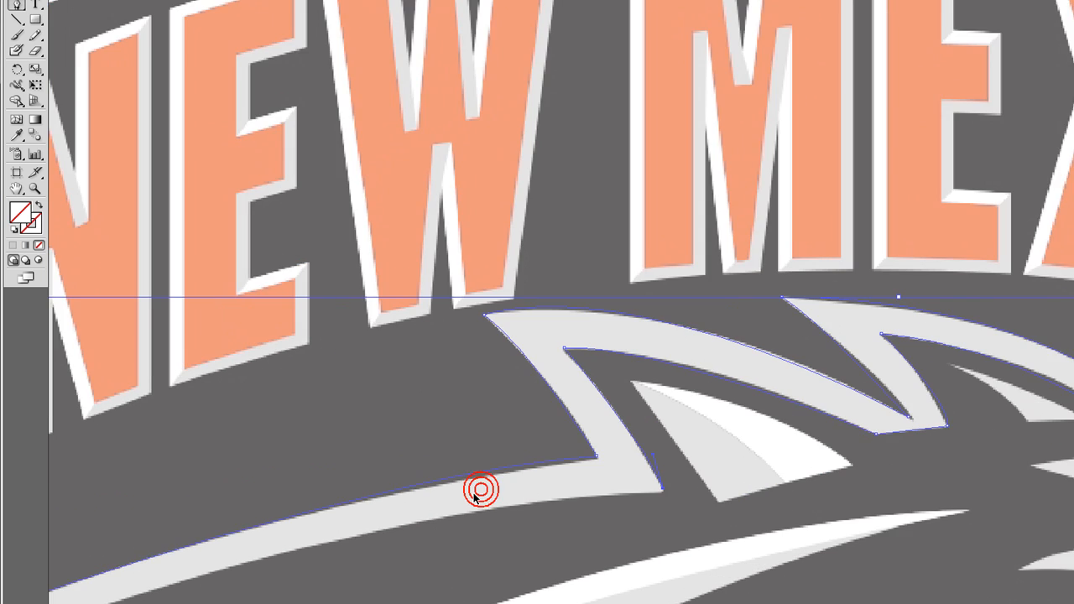
pyautogui.scroll(-4, 470, 497)
pyautogui.moveTo(198, 411); pyautogui.dragTo(141, 496)
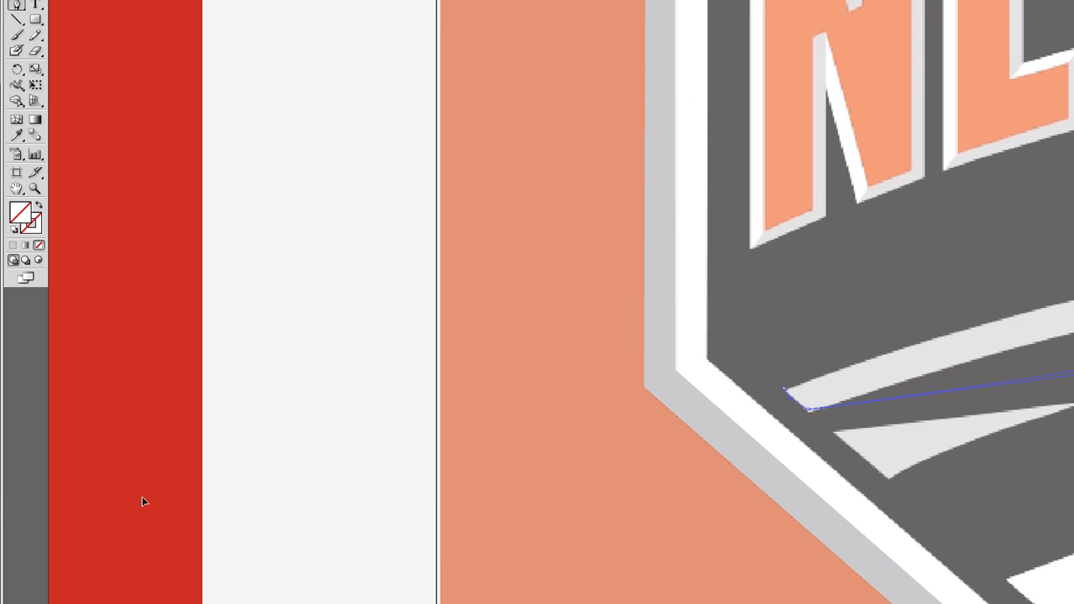
pyautogui.moveTo(153, 563); pyautogui.dragTo(302, 534)
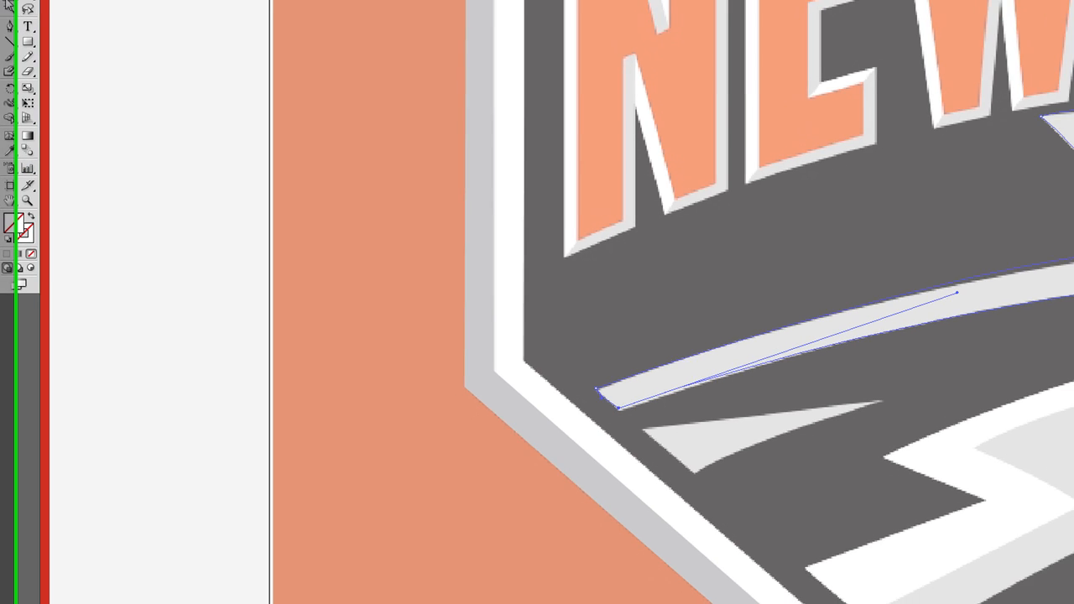
# Step: Fill the closed wolf outline with the light gray sampled from the badge's outer border, and deselect it
pyautogui.press('v')
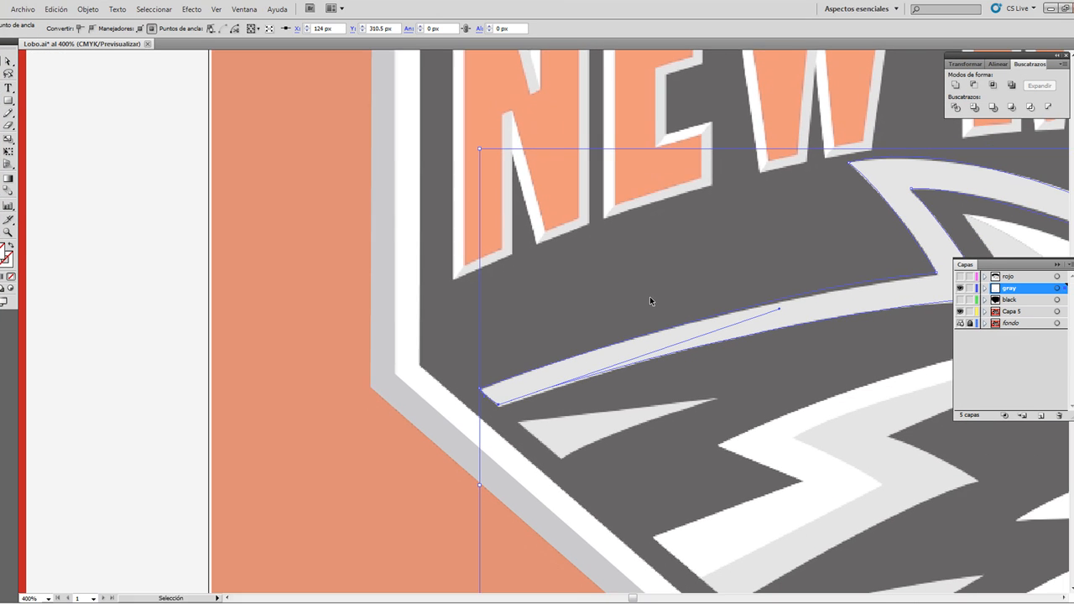
pyautogui.hscroll(-2, 772, 382)
pyautogui.press('i')
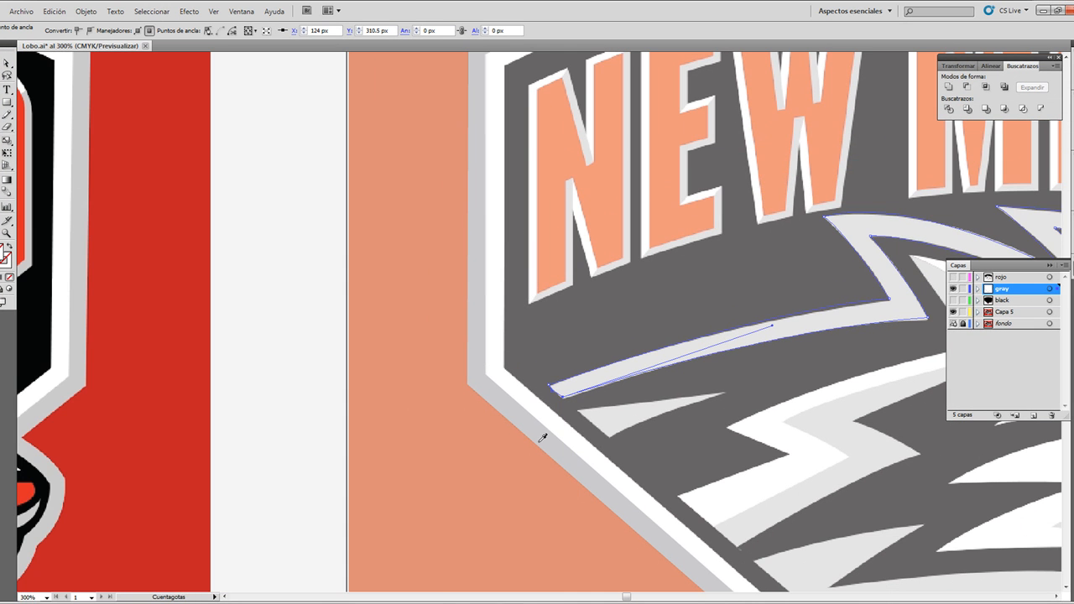
pyautogui.click(538, 428)
pyautogui.click(7, 63)
pyautogui.click(328, 169)
pyautogui.hotkey('ctrl', '-')
pyautogui.hotkey('ctrl', '-')
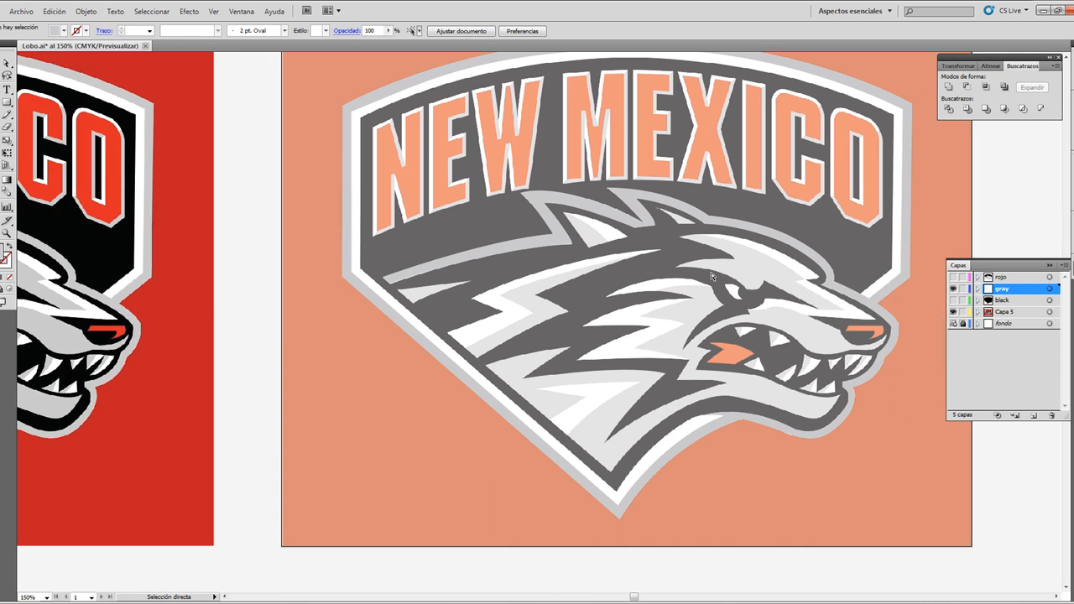
# Step: Show the black layer temporarily and toggle the gray layer to compare the traced shapes
pyautogui.click(953, 299)
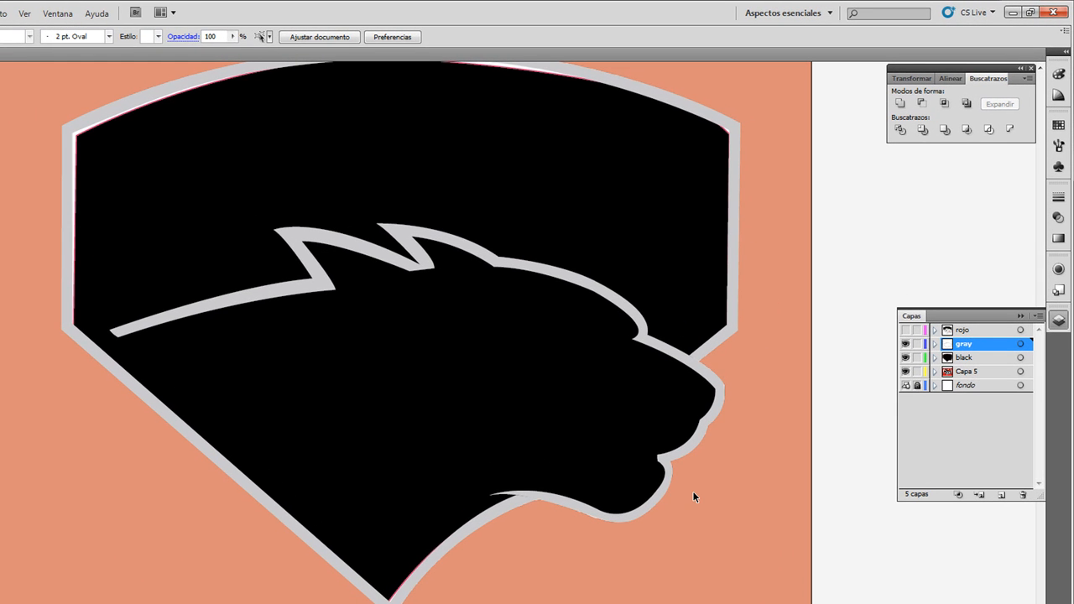
pyautogui.click(906, 344)
pyautogui.click(905, 357)
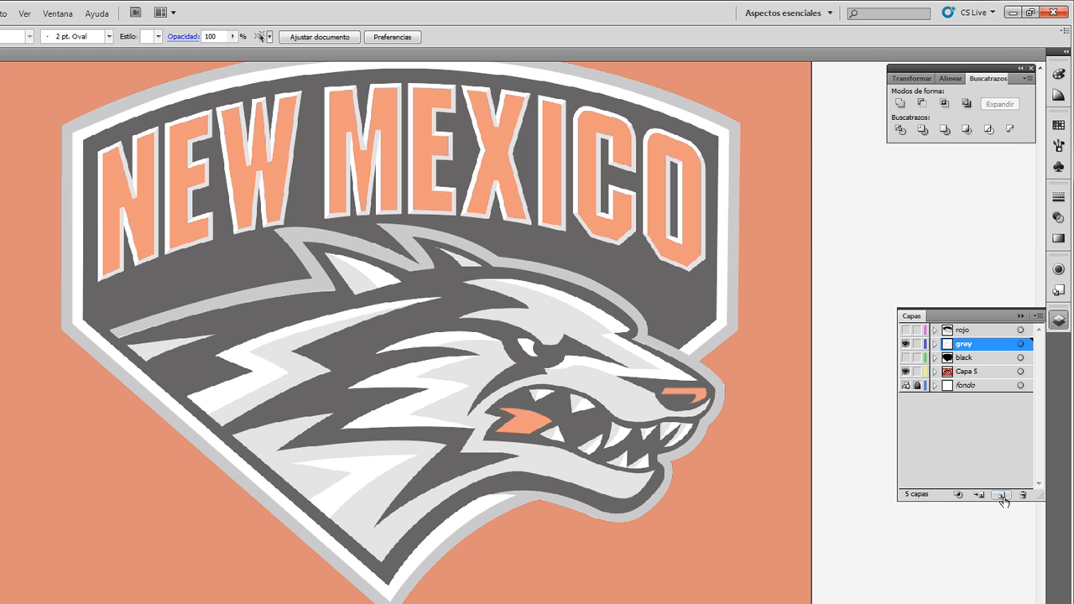
# Step: Hide the gray, Capa 5 and fondo layers, and show the rojo layer with its group expanded
pyautogui.click(906, 344)
pyautogui.click(906, 371)
pyautogui.click(934, 331)
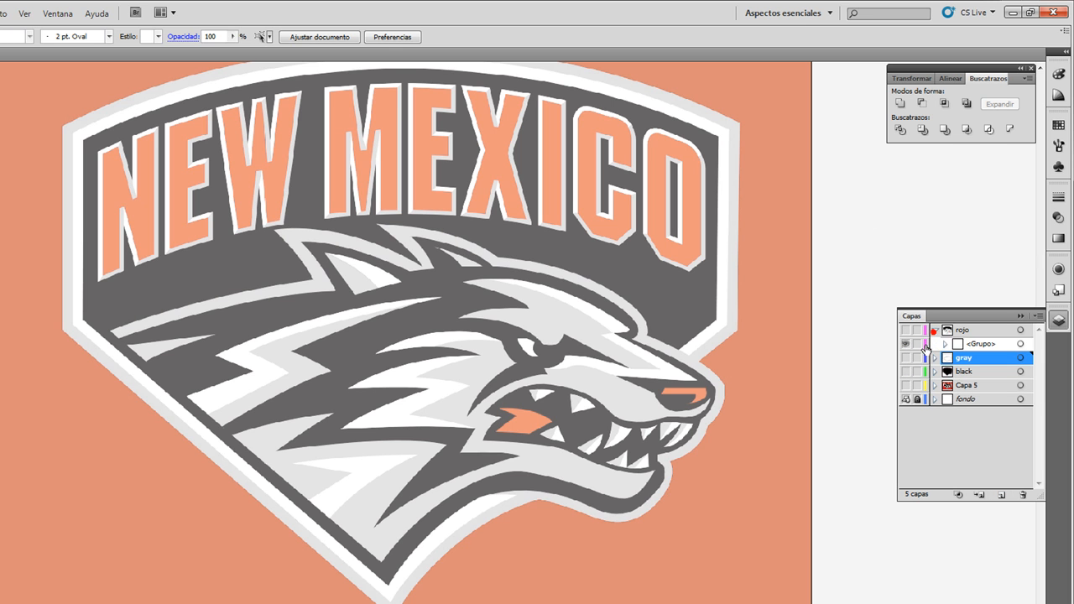
pyautogui.click(906, 344)
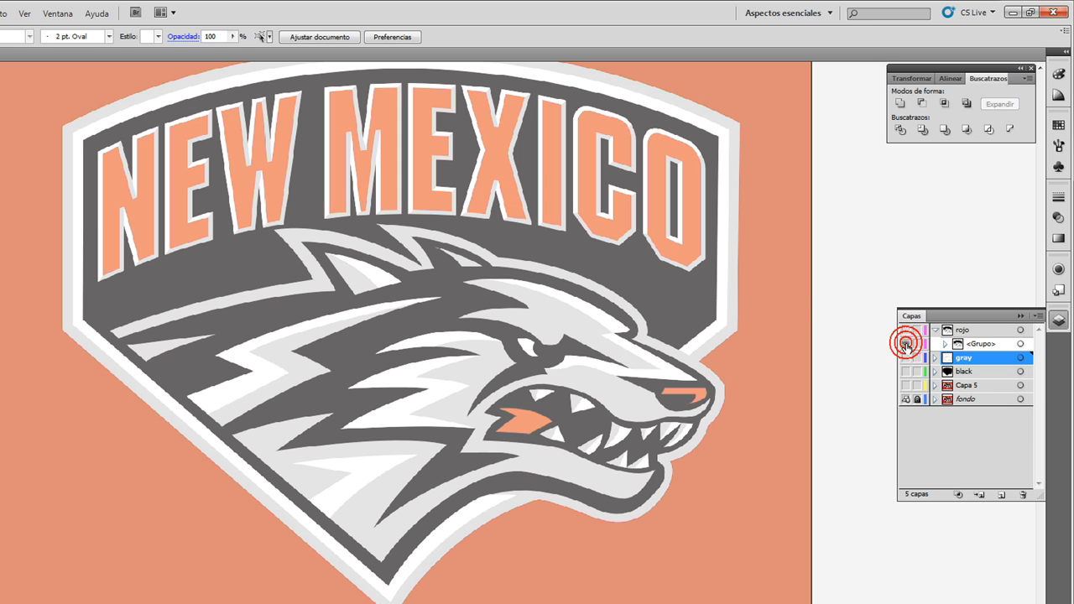
pyautogui.click(905, 399)
pyautogui.click(944, 344)
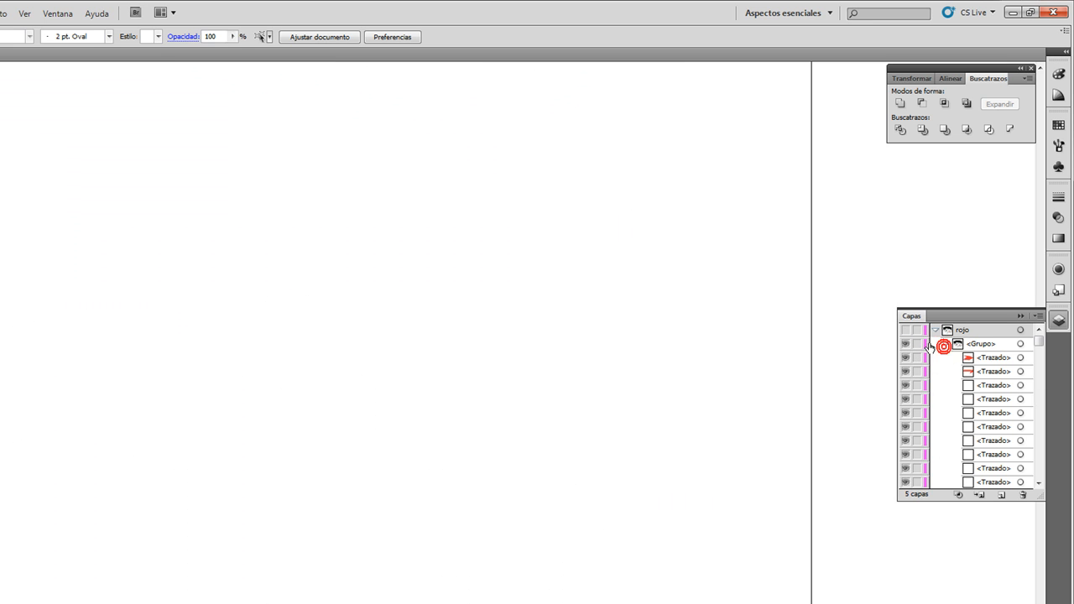
pyautogui.click(905, 330)
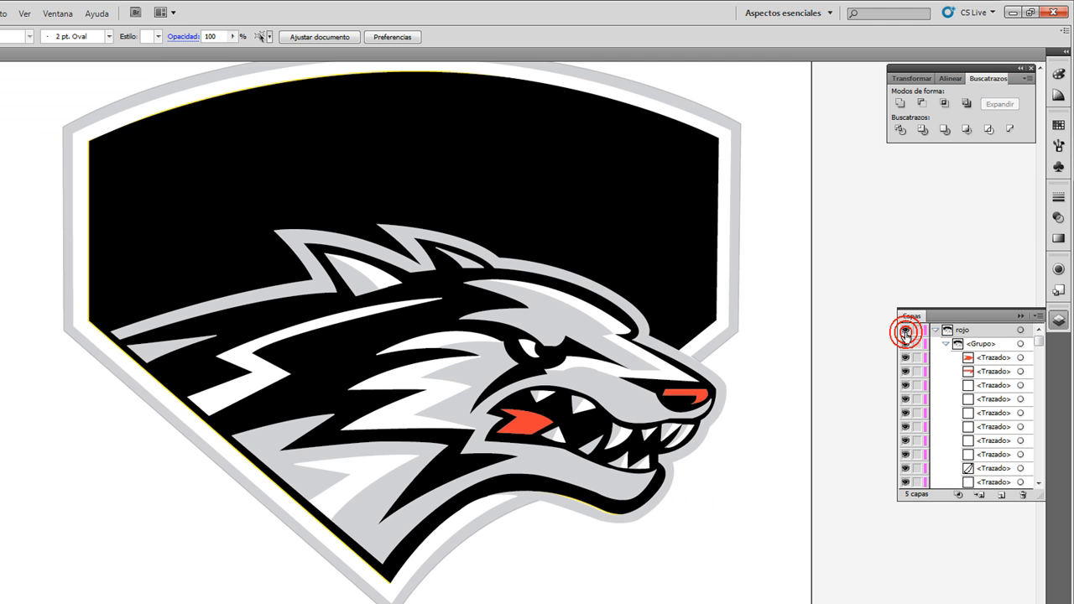
# Step: Select the whole logo group on the rojo layer, look through its list of paths, and activate the gray layer
pyautogui.click(534, 310)
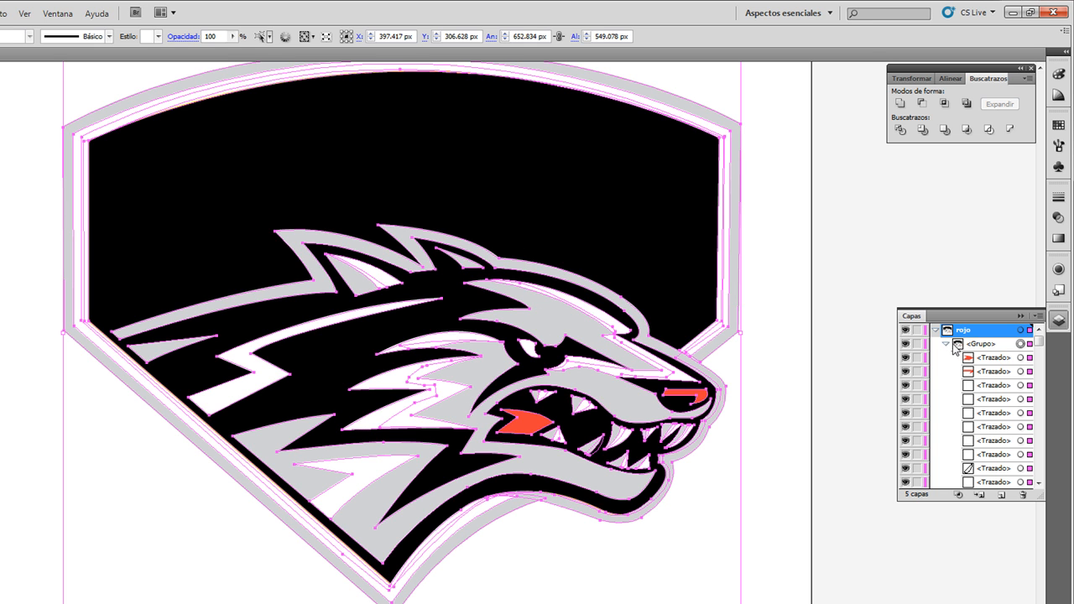
pyautogui.scroll(-5, 986, 394)
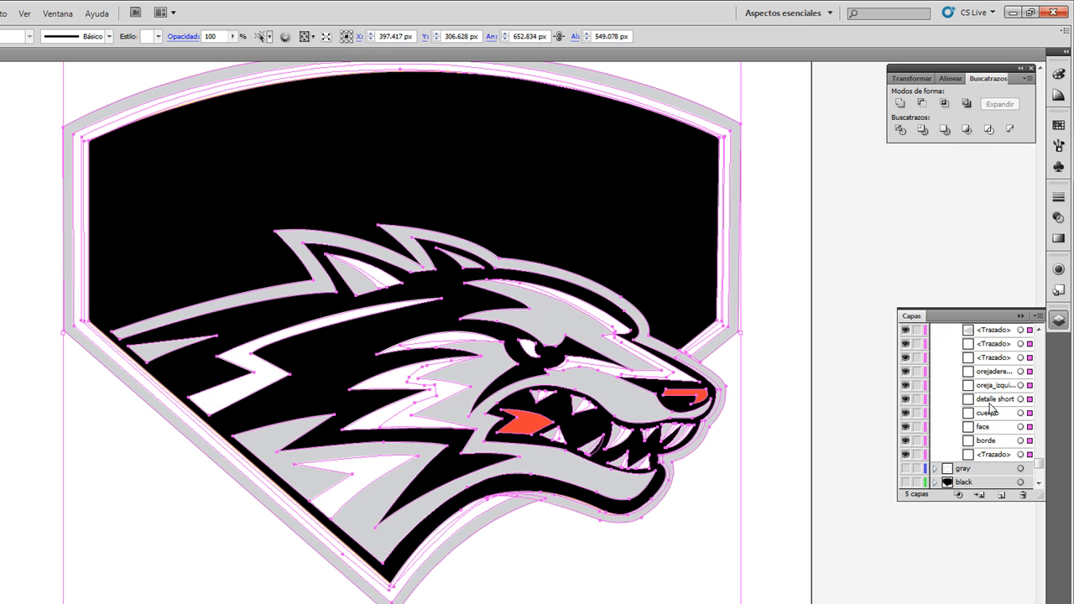
pyautogui.scroll(-2, 990, 409)
pyautogui.click(974, 439)
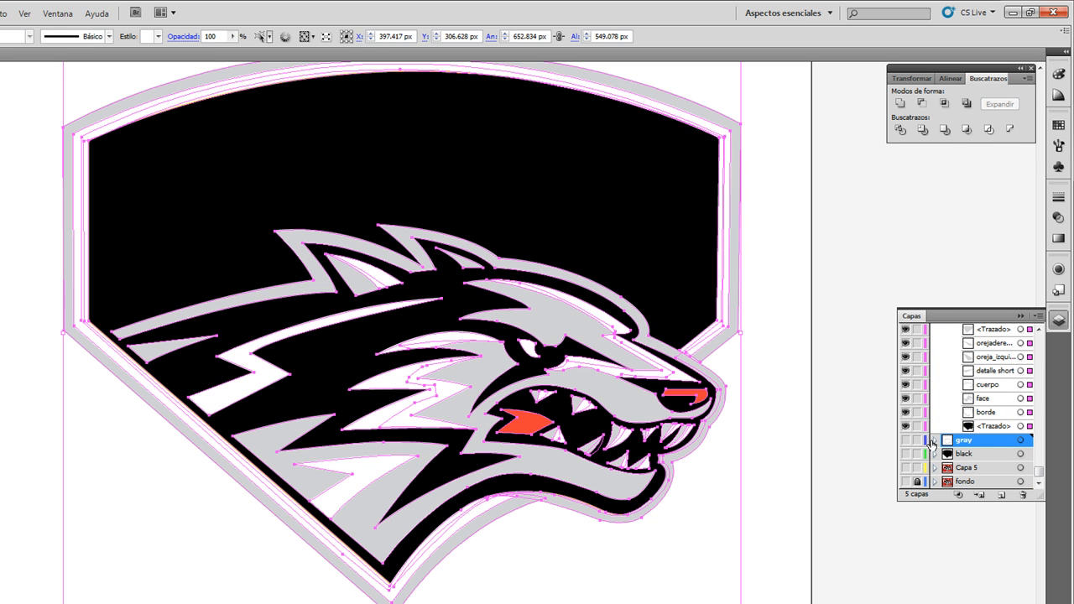
pyautogui.click(935, 441)
# Step: Check a single tooth path in the rojo layer's group, ungroup the whole wolf logo, and deselect everything
pyautogui.click(975, 357)
pyautogui.click(999, 373)
pyautogui.click(996, 400)
pyautogui.click(1022, 401)
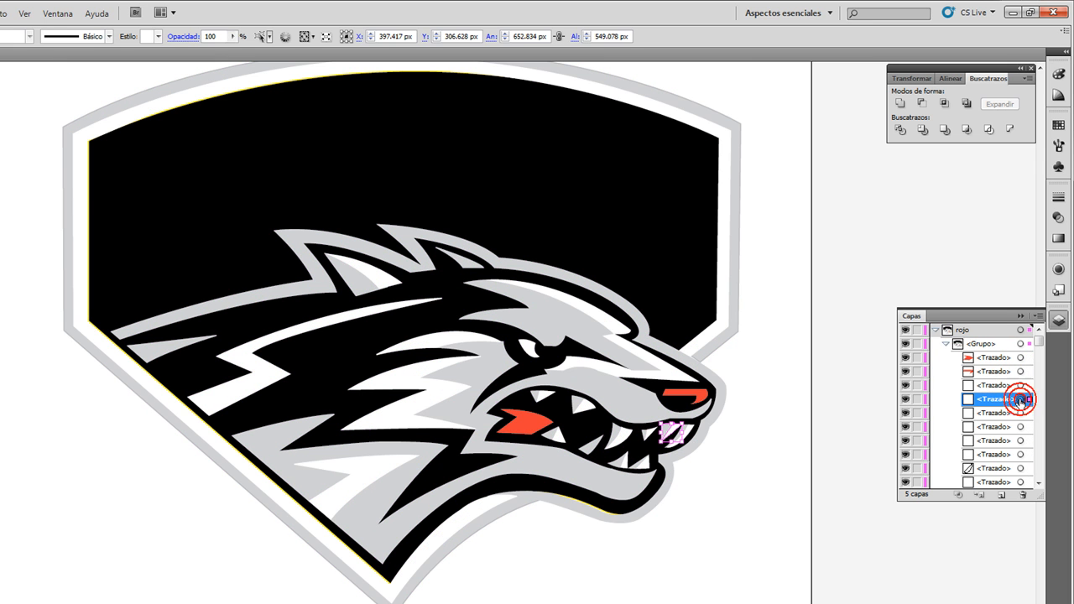
pyautogui.rightClick(606, 400)
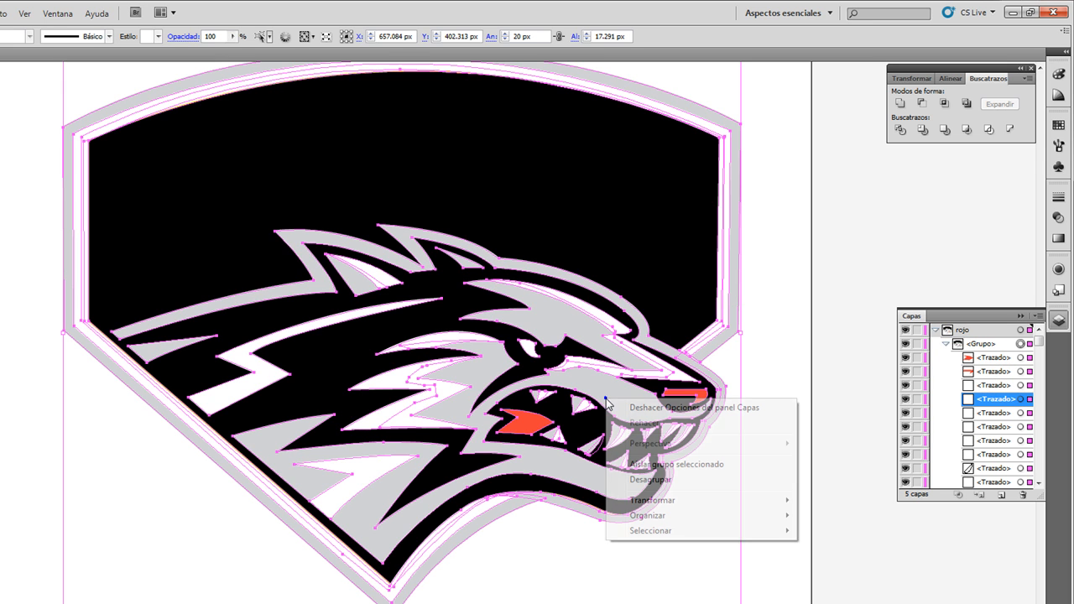
pyautogui.click(650, 479)
pyautogui.click(780, 314)
# Step: Try moving the wolf's gray fur shape upward and the white snout highlight off the artboard, undoing each move
pyautogui.moveTo(616, 357); pyautogui.dragTo(620, 292)
pyautogui.moveTo(603, 246); pyautogui.dragTo(601, 116)
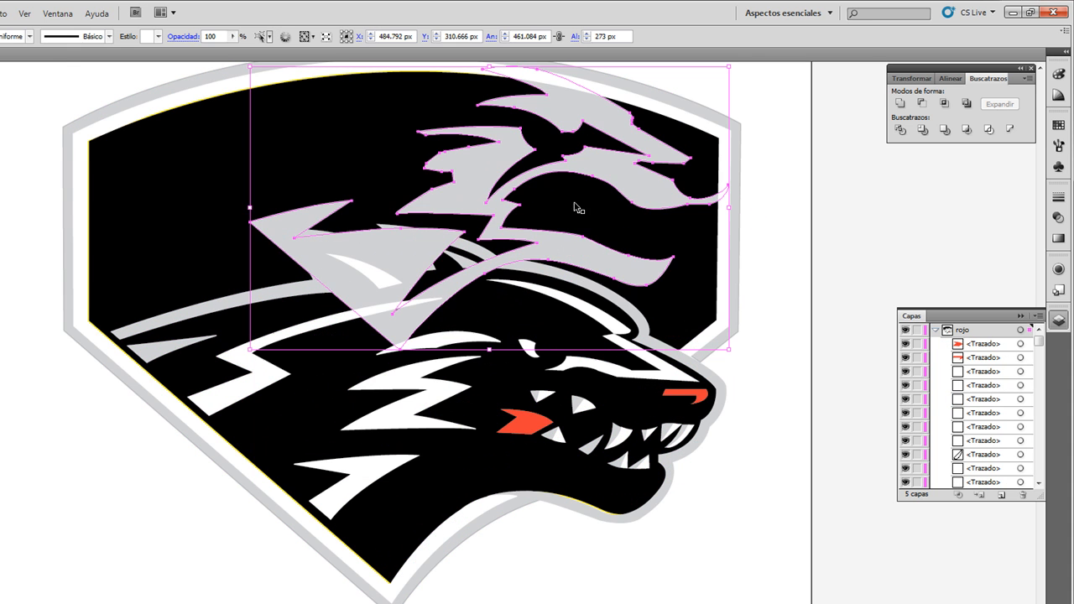
pyautogui.hotkey('ctrl', 'z')
pyautogui.hotkey('ctrl', 'z')
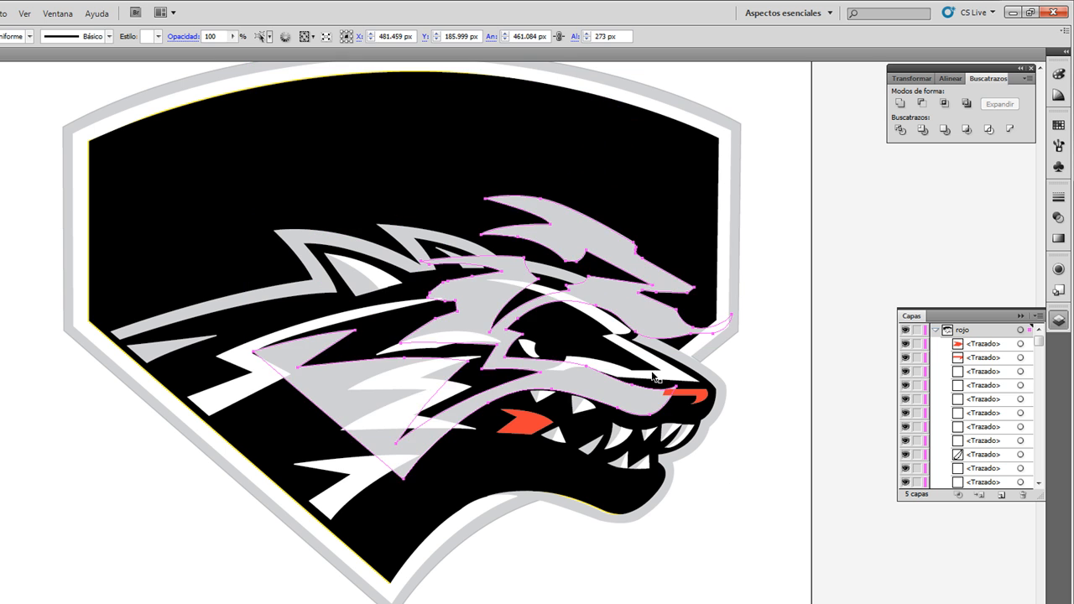
pyautogui.moveTo(678, 375); pyautogui.dragTo(861, 367)
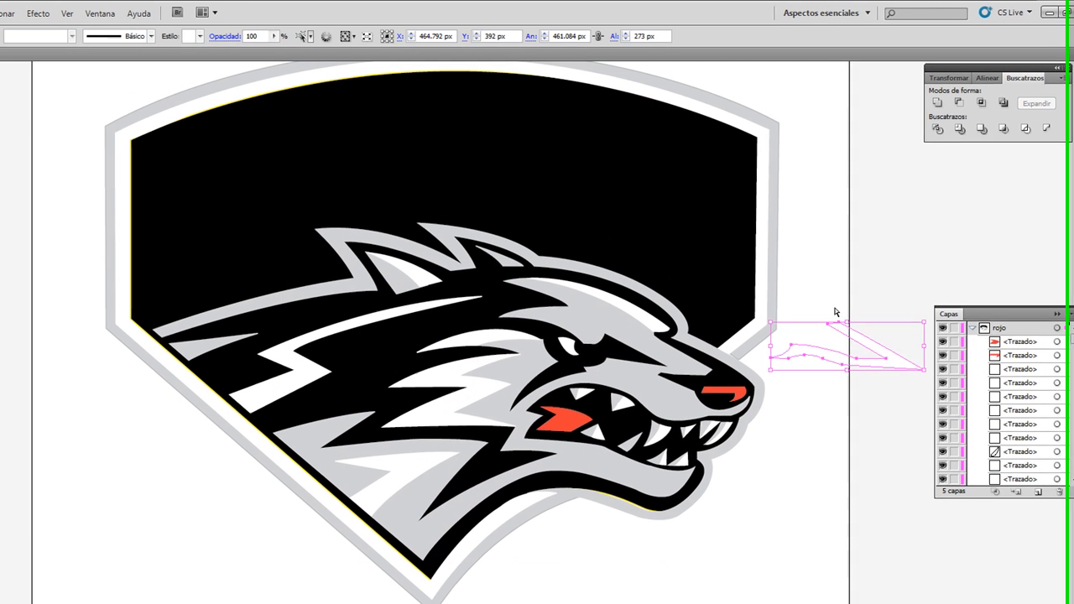
pyautogui.hotkey('ctrl', 'z')
# Step: Try moving the badge's white border, gray outer border and black background sideways one at a time, undoing each move
pyautogui.moveTo(722, 262); pyautogui.dragTo(902, 240)
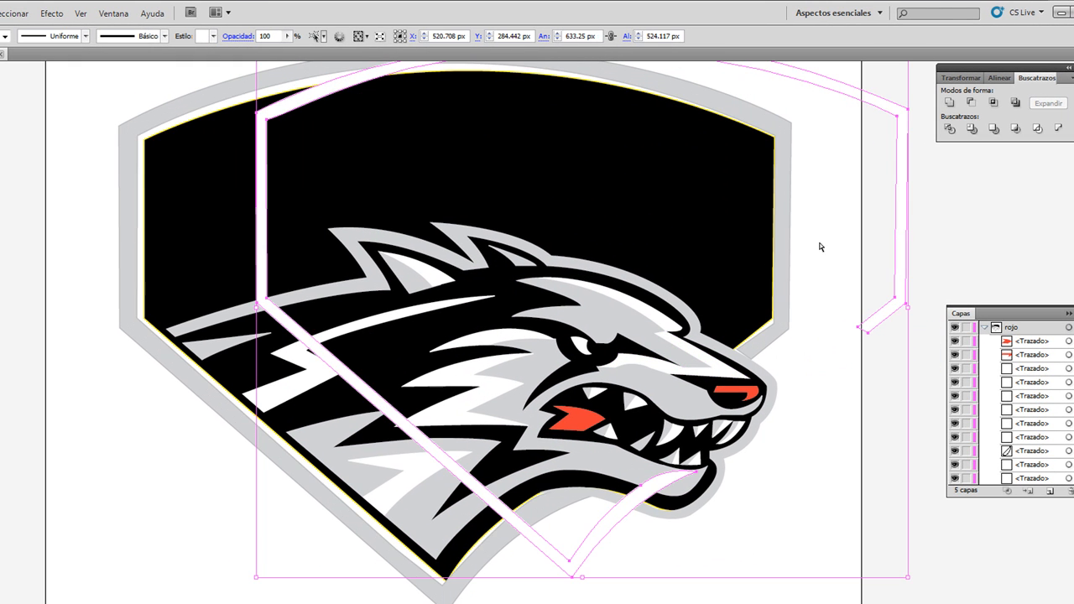
pyautogui.hotkey('ctrl', 'z')
pyautogui.moveTo(788, 203); pyautogui.dragTo(889, 210)
pyautogui.hotkey('ctrl', 'z')
pyautogui.moveTo(384, 164); pyautogui.dragTo(644, 137)
pyautogui.hotkey('ctrl', 'z')
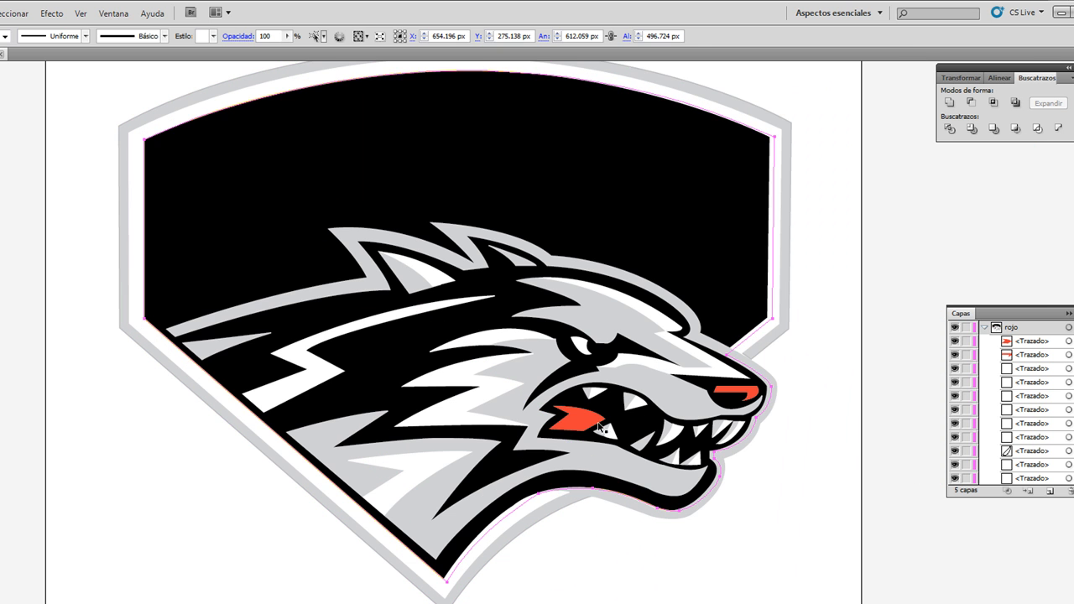
# Step: Try moving the red tongue, red nose detail, white eye and snout highlight one at a time, undoing each move
pyautogui.moveTo(589, 417); pyautogui.dragTo(692, 464)
pyautogui.hotkey('ctrl', 'z')
pyautogui.moveTo(758, 391); pyautogui.dragTo(789, 375)
pyautogui.hotkey('ctrl', 'z')
pyautogui.moveTo(578, 354); pyautogui.dragTo(389, 349)
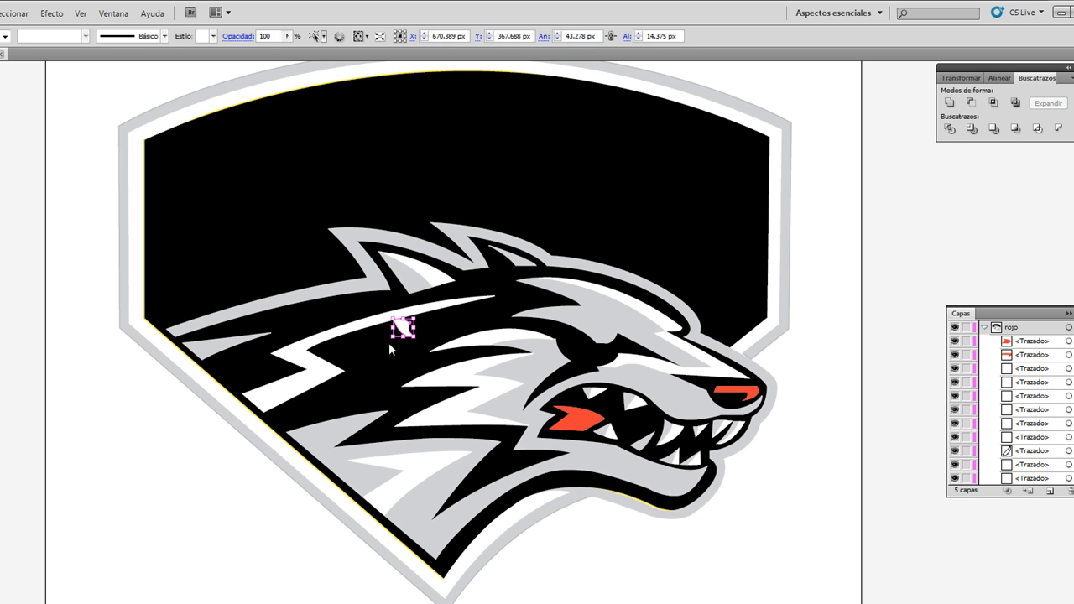
pyautogui.hotkey('ctrl', 'z')
pyautogui.moveTo(659, 365); pyautogui.dragTo(742, 366)
pyautogui.hotkey('ctrl', 'z')
# Step: Try moving the gray inner-ear shape away from the wolf's ear and undo the move
pyautogui.click(920, 231)
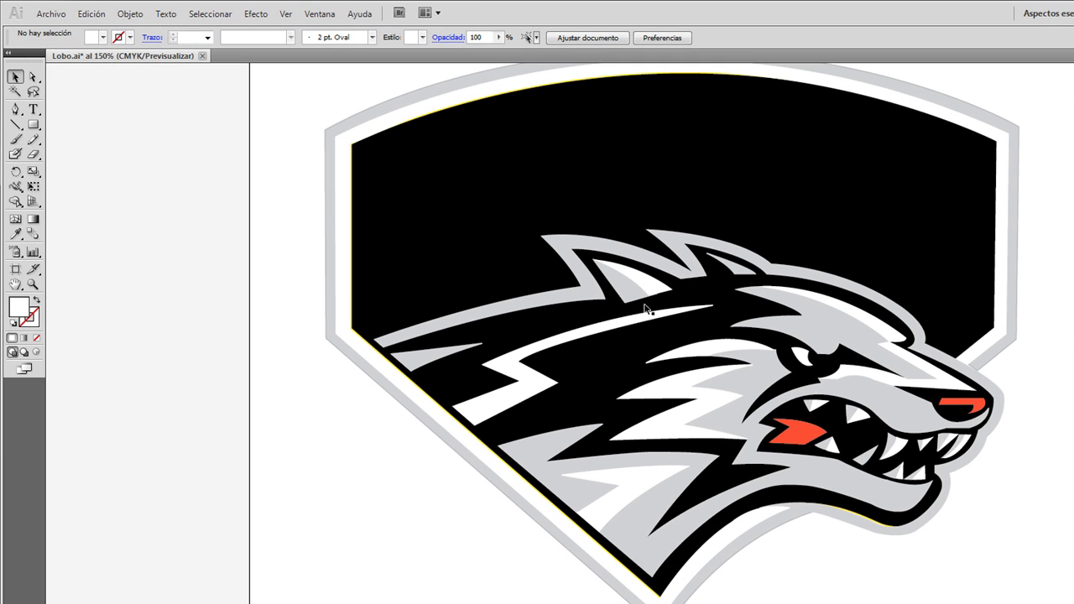
pyautogui.click(631, 290)
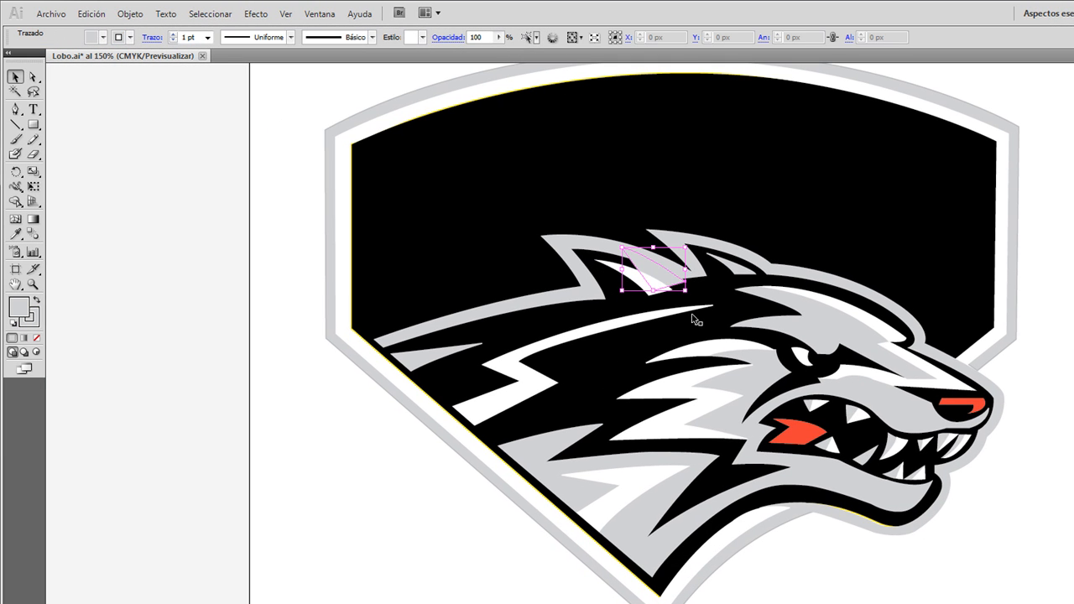
pyautogui.hotkey('ctrl', 'z')
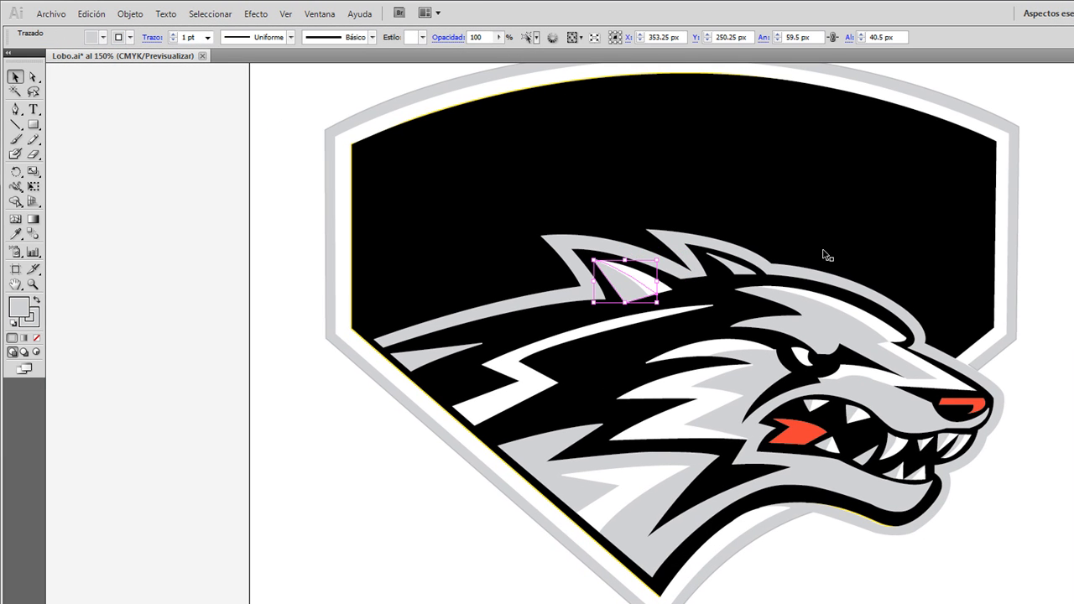